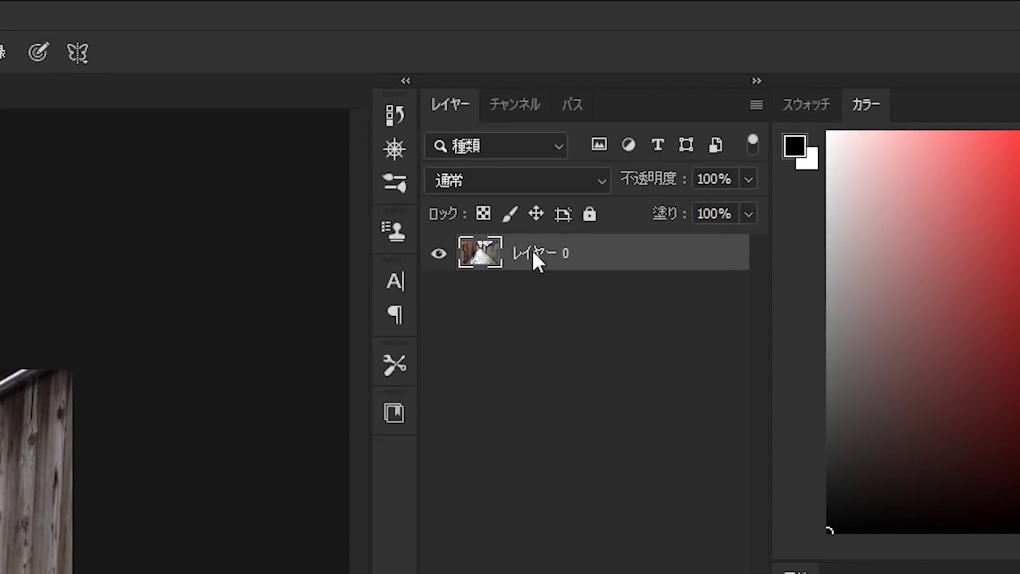
# - Duplicate レイヤー 0 into レイヤー 0 のコピー and select the new copy layer
pyautogui.rightClick(533, 251)
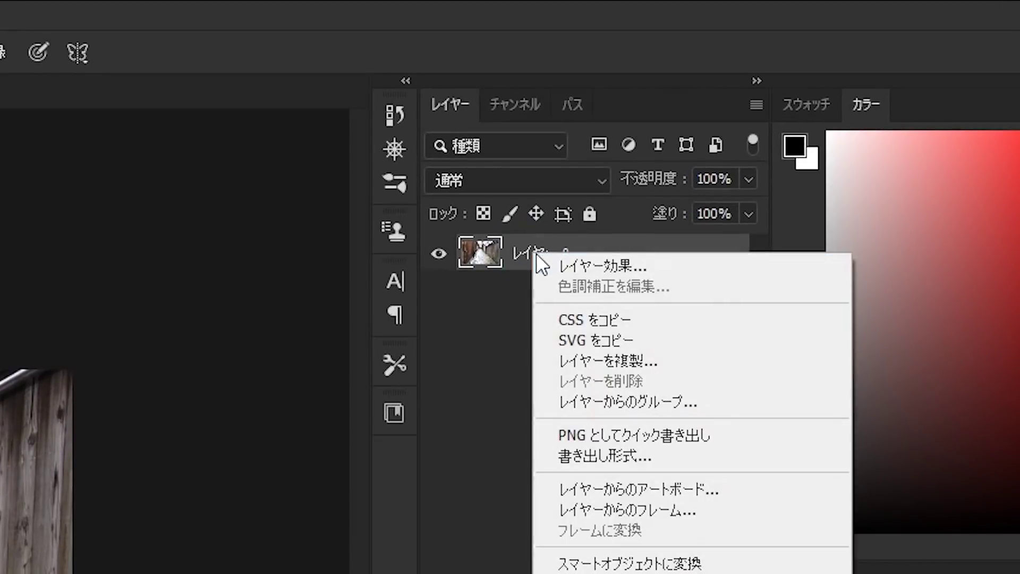
pyautogui.click(591, 358)
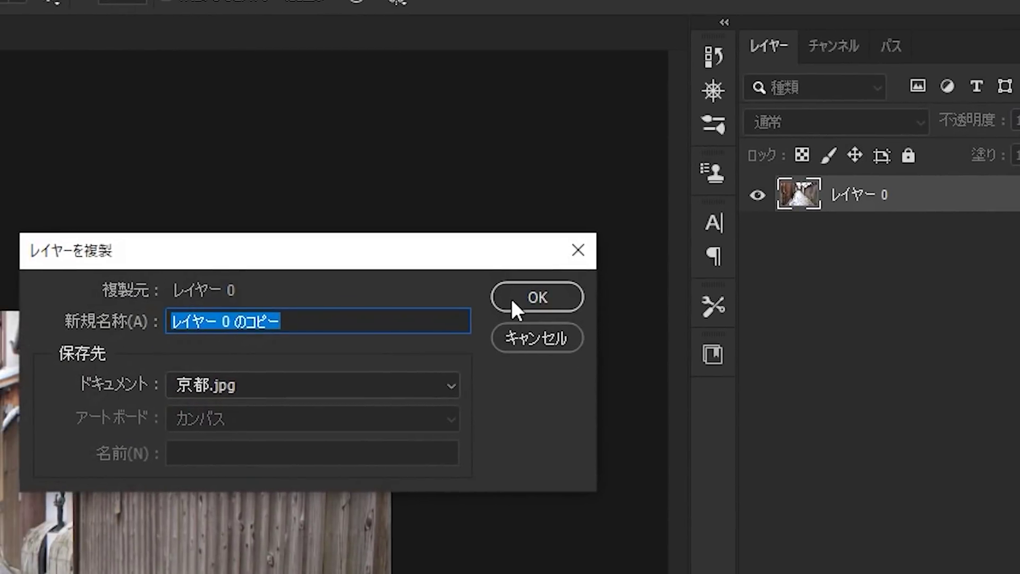
pyautogui.click(513, 301)
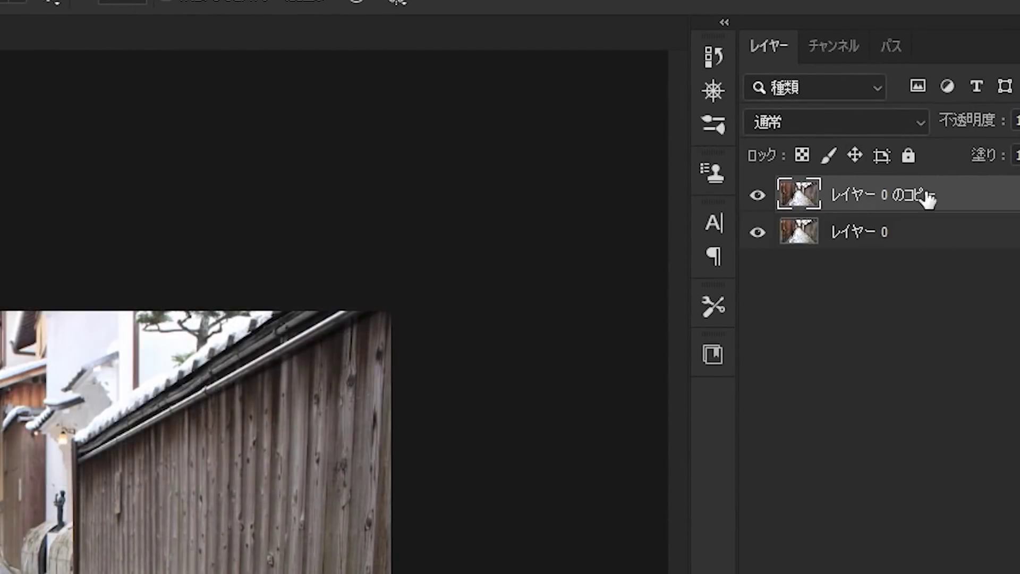
pyautogui.click(875, 231)
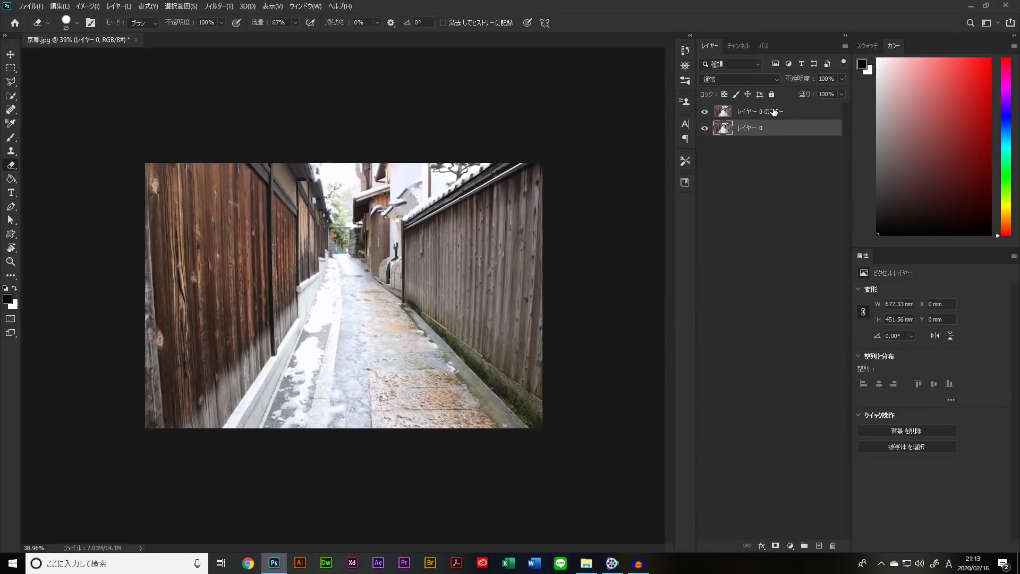
pyautogui.click(773, 111)
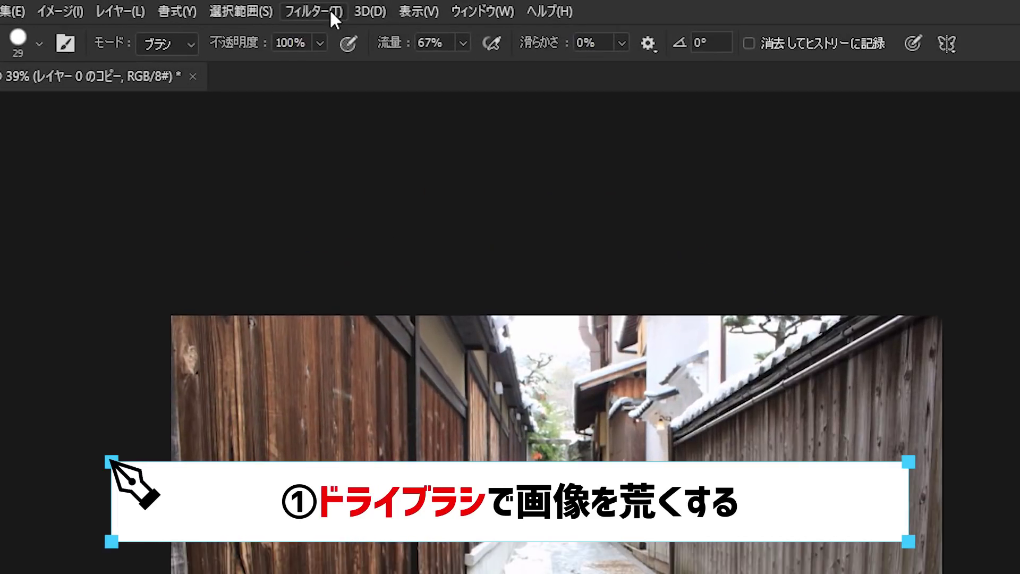
pyautogui.click(207, 6)
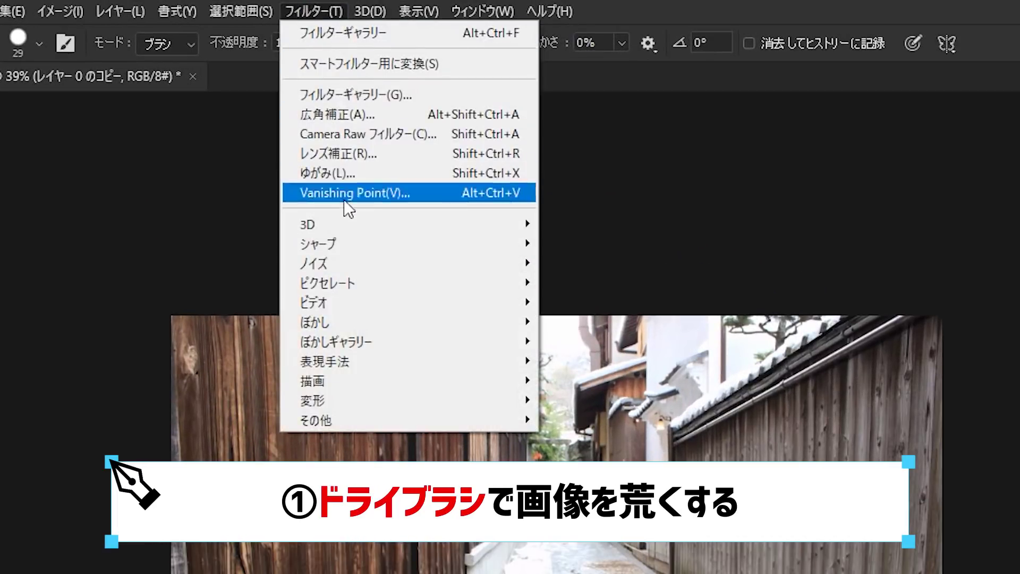
# - In the Filter Gallery, pick アーティスティック > ドライブラシ and zoom the preview out to the whole image
pyautogui.click(358, 95)
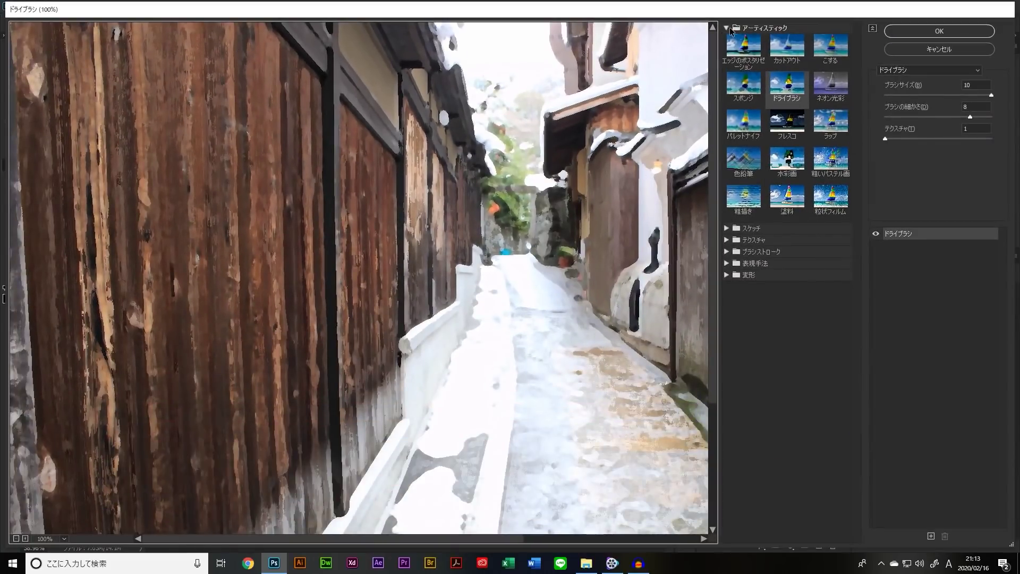
pyautogui.click(732, 29)
pyautogui.click(727, 39)
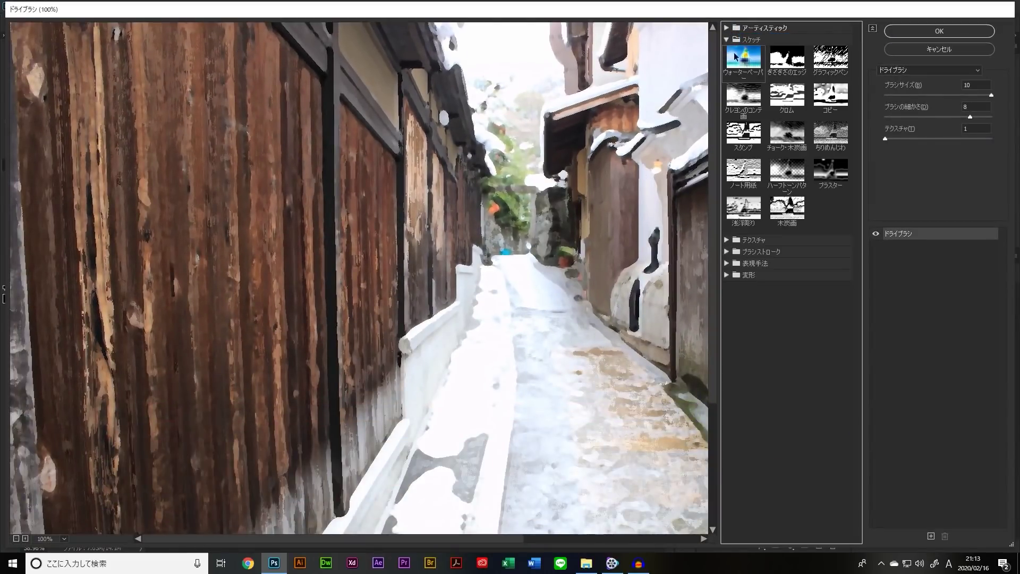
pyautogui.click(743, 58)
pyautogui.click(787, 57)
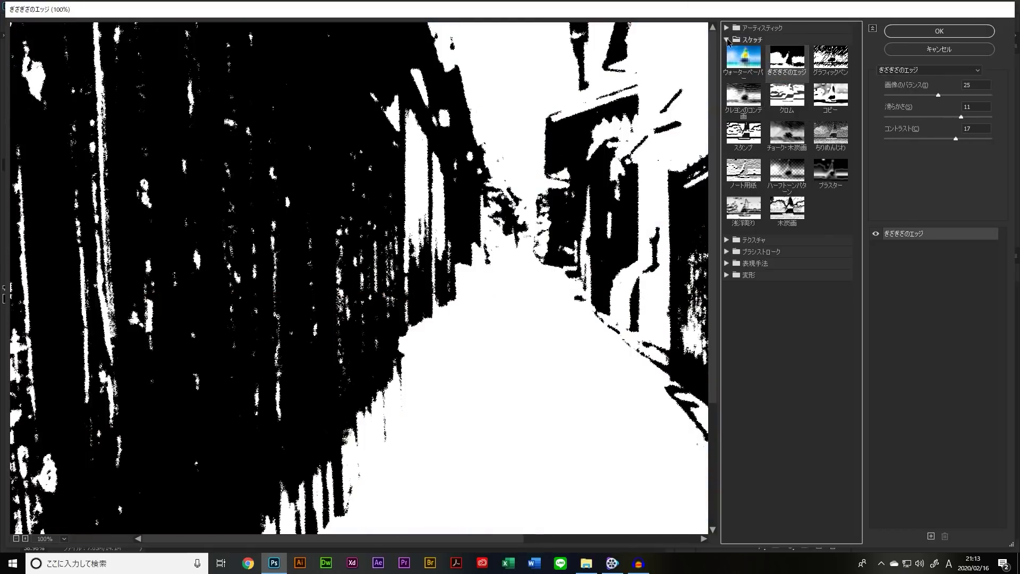
pyautogui.click(728, 40)
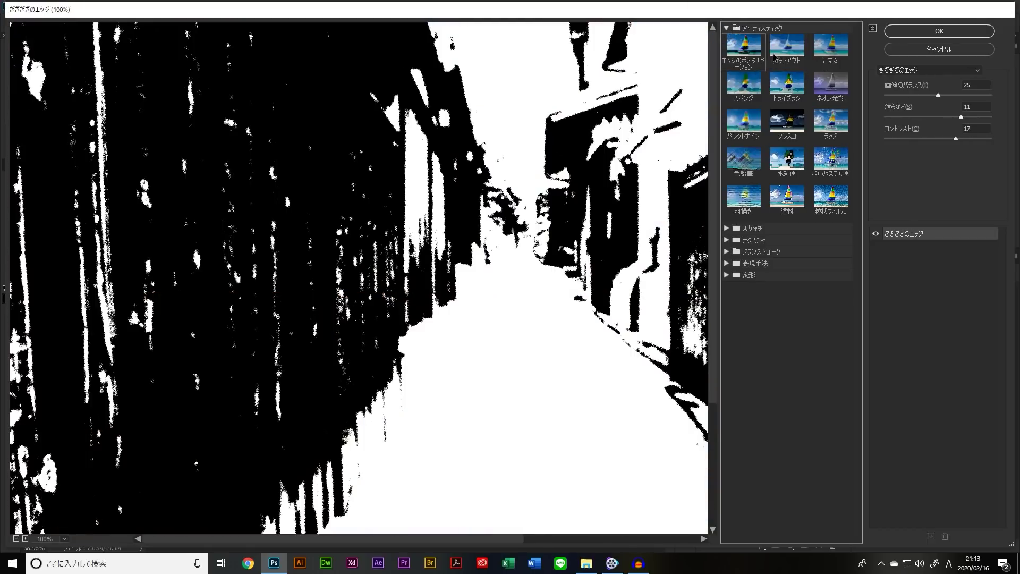
pyautogui.click(786, 88)
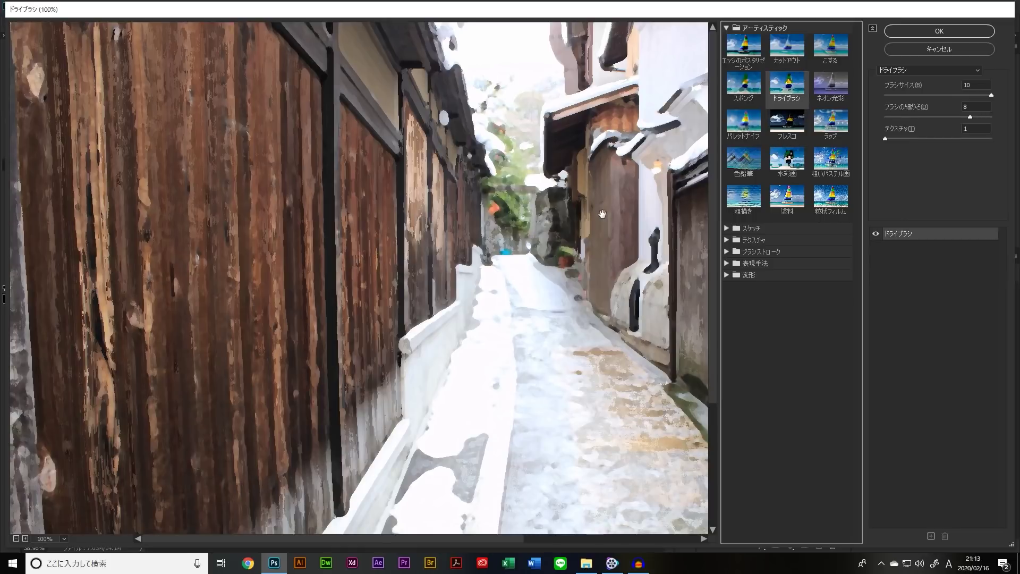
pyautogui.hotkey('ctrl', '-')
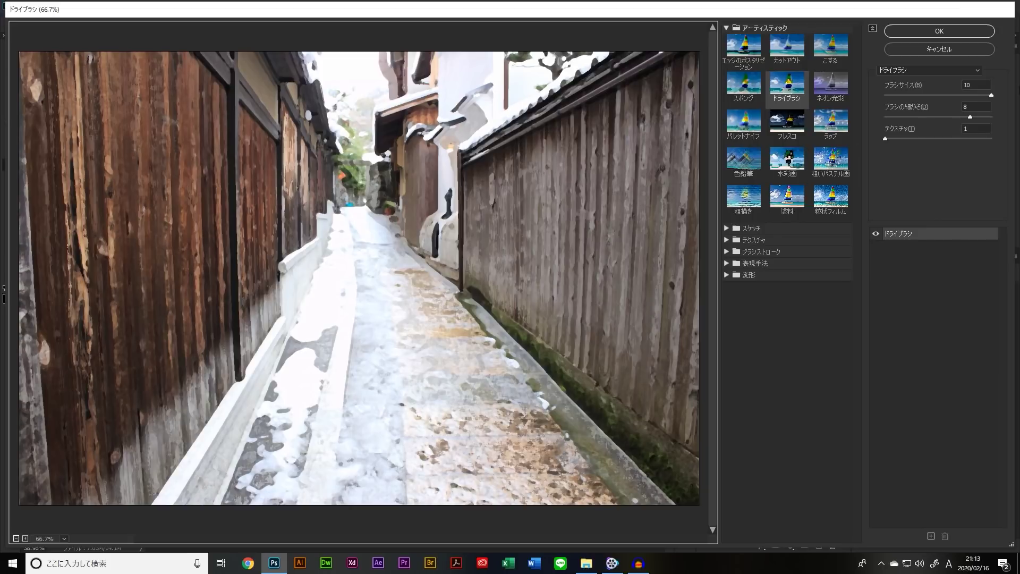
# - Apply ドライブラシ with brush size 10 and detail 8, then hide the copy to compare
pyautogui.moveTo(990, 96); pyautogui.dragTo(872, 96)
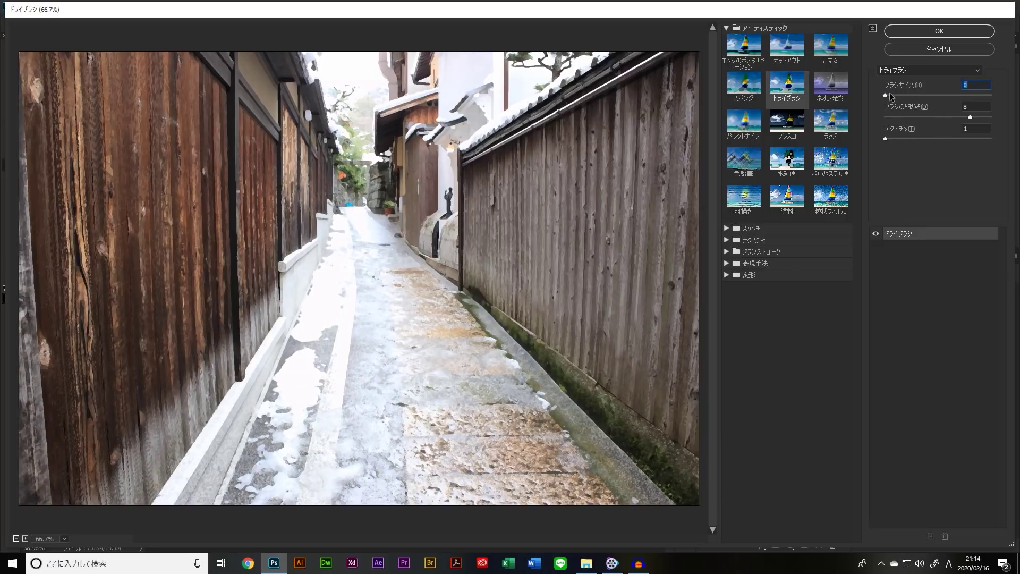
pyautogui.moveTo(888, 94); pyautogui.dragTo(1000, 103)
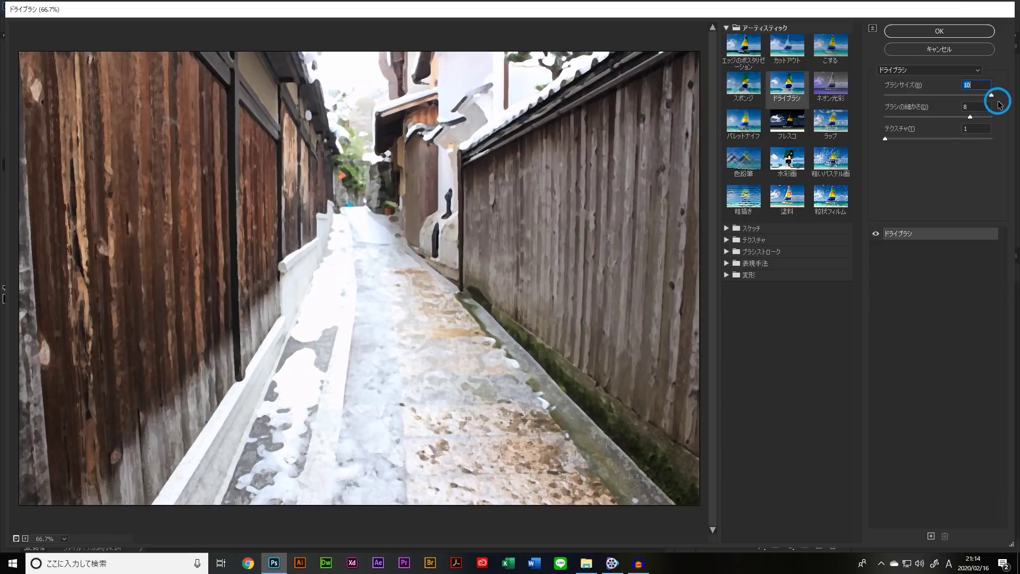
pyautogui.moveTo(970, 117); pyautogui.dragTo(924, 117)
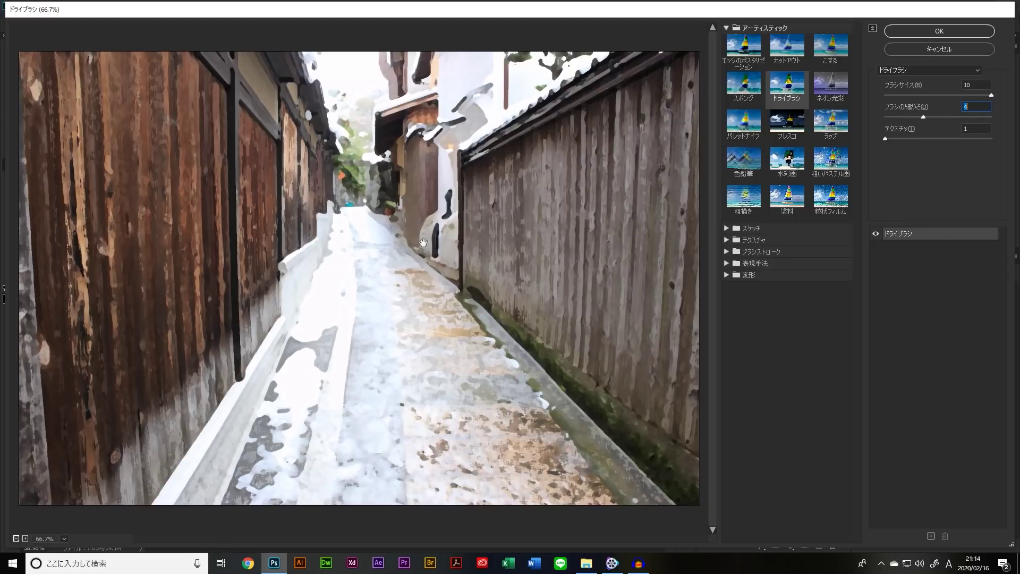
pyautogui.moveTo(924, 116); pyautogui.dragTo(945, 117)
pyautogui.moveTo(946, 117); pyautogui.dragTo(965, 121)
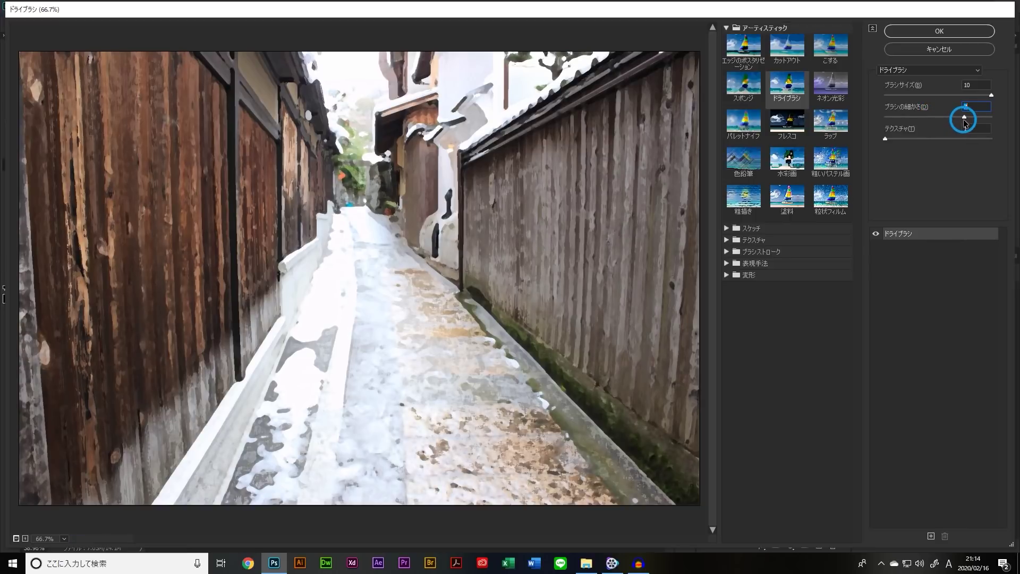
pyautogui.moveTo(964, 121); pyautogui.dragTo(969, 118)
pyautogui.click(925, 33)
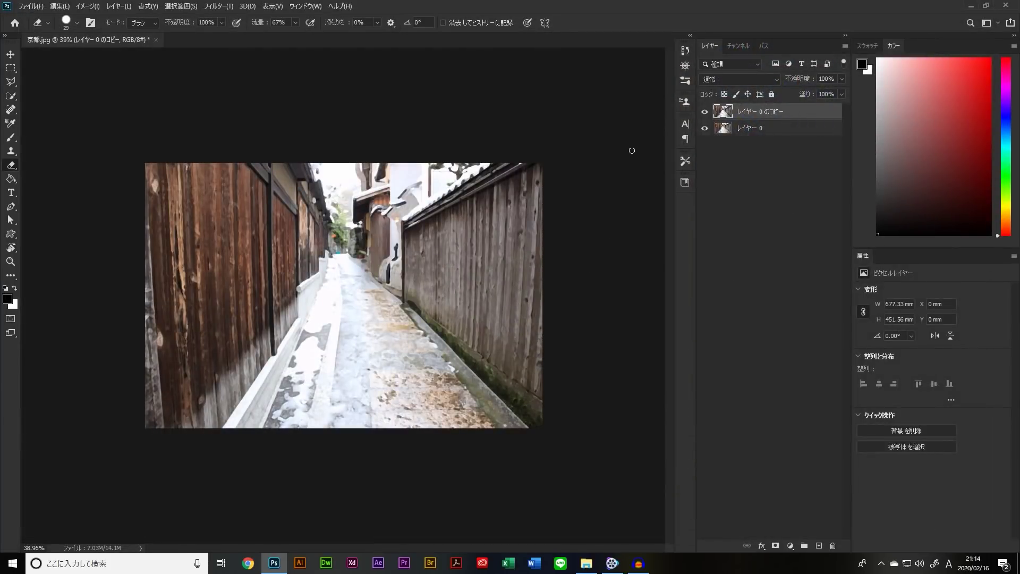
pyautogui.click(704, 112)
# - Add a 色相・彩度 adjustment layer with saturation raised to about +64
pyautogui.click(704, 112)
pyautogui.click(704, 114)
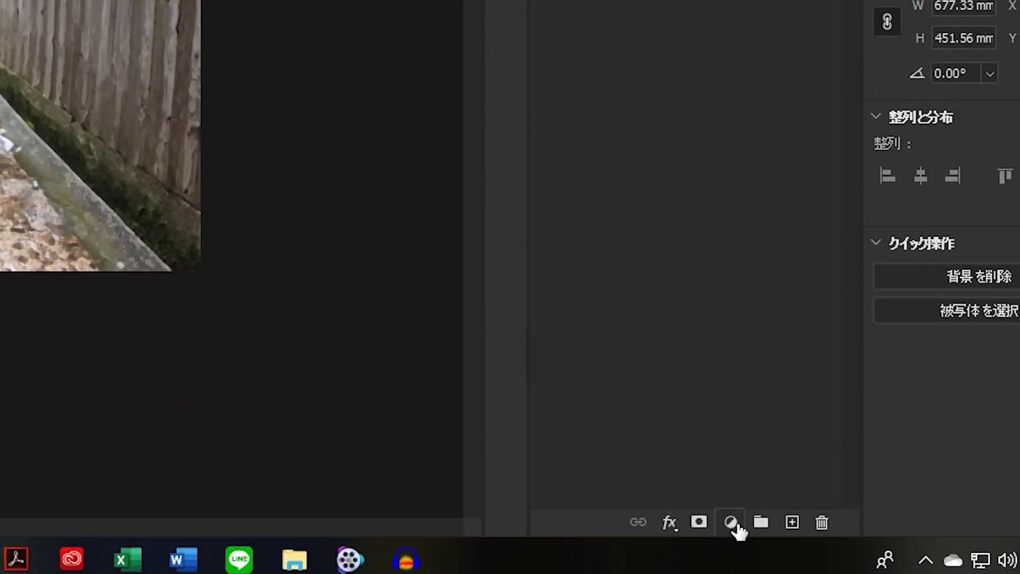
pyautogui.click(790, 545)
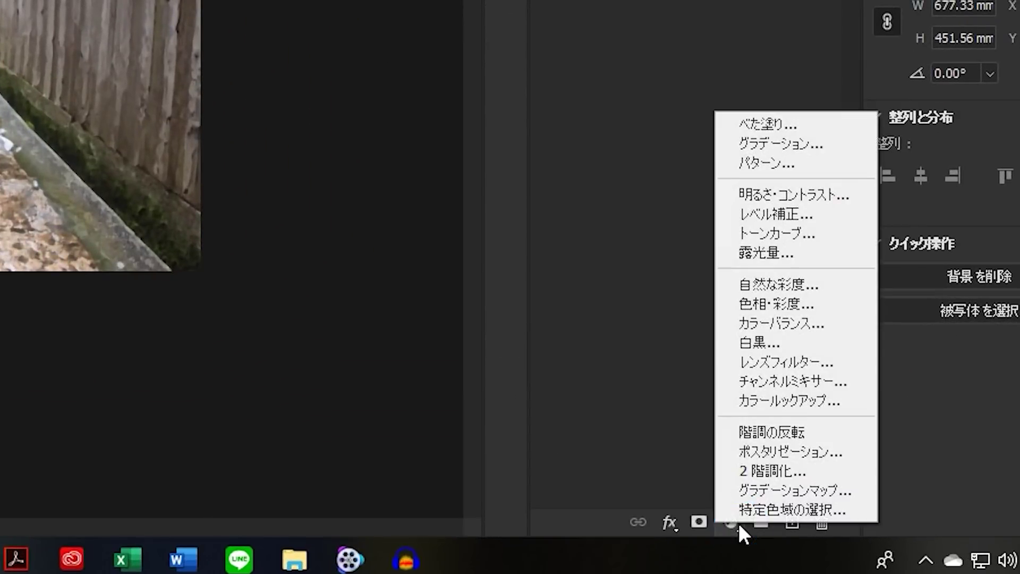
pyautogui.click(793, 307)
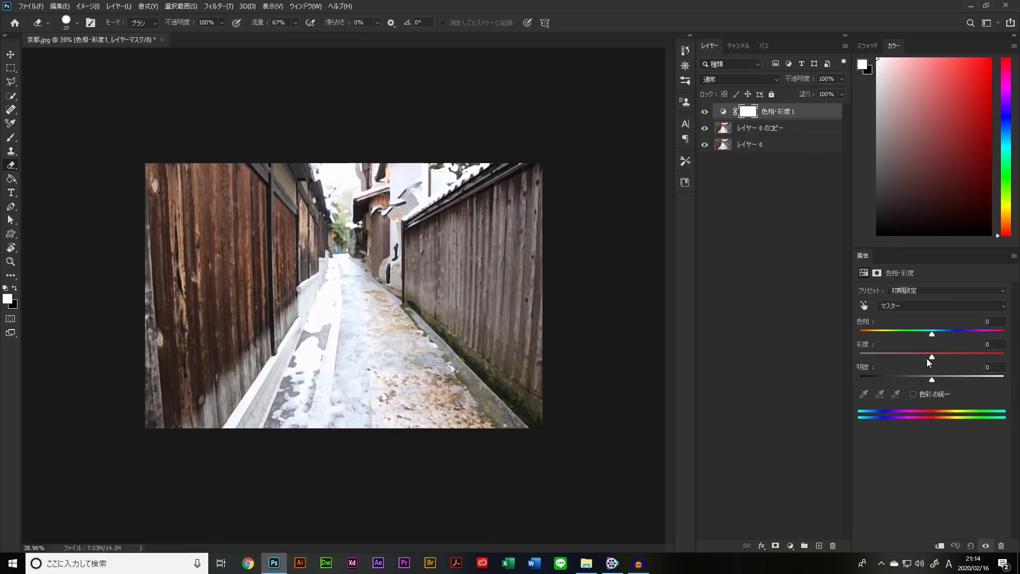
pyautogui.moveTo(933, 355); pyautogui.dragTo(892, 352)
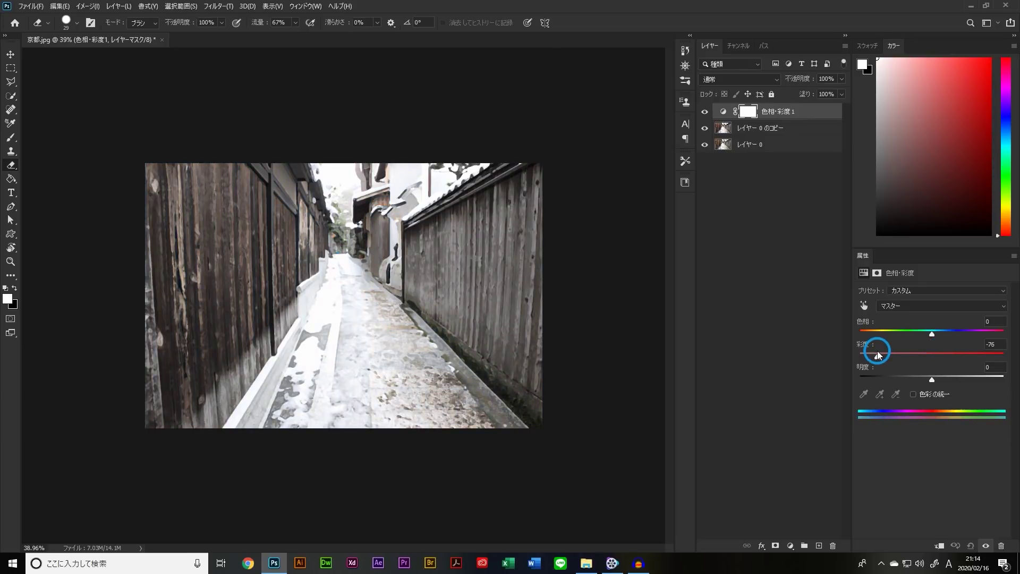
pyautogui.moveTo(892, 353); pyautogui.dragTo(1015, 359)
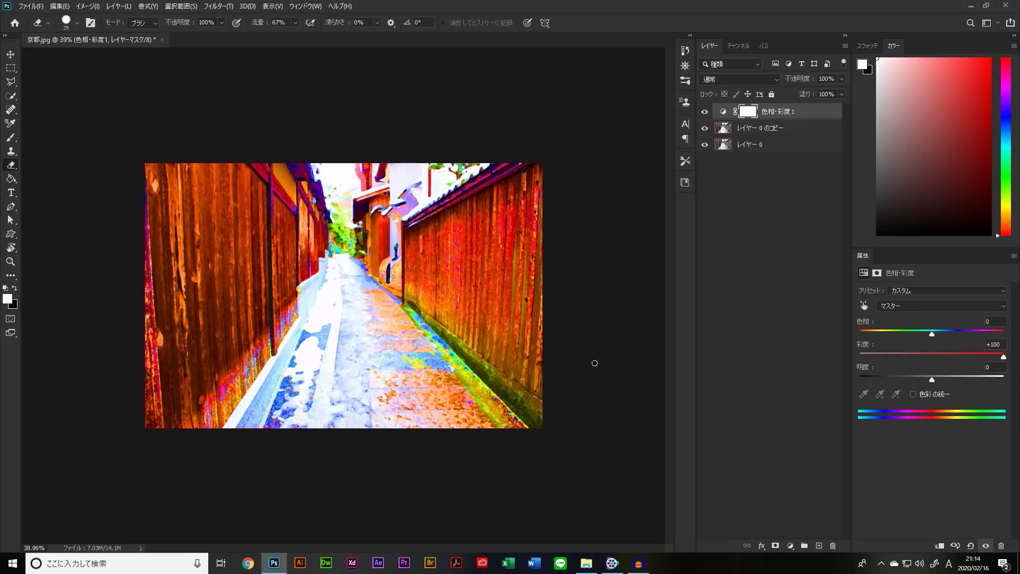
pyautogui.moveTo(1004, 357); pyautogui.dragTo(977, 359)
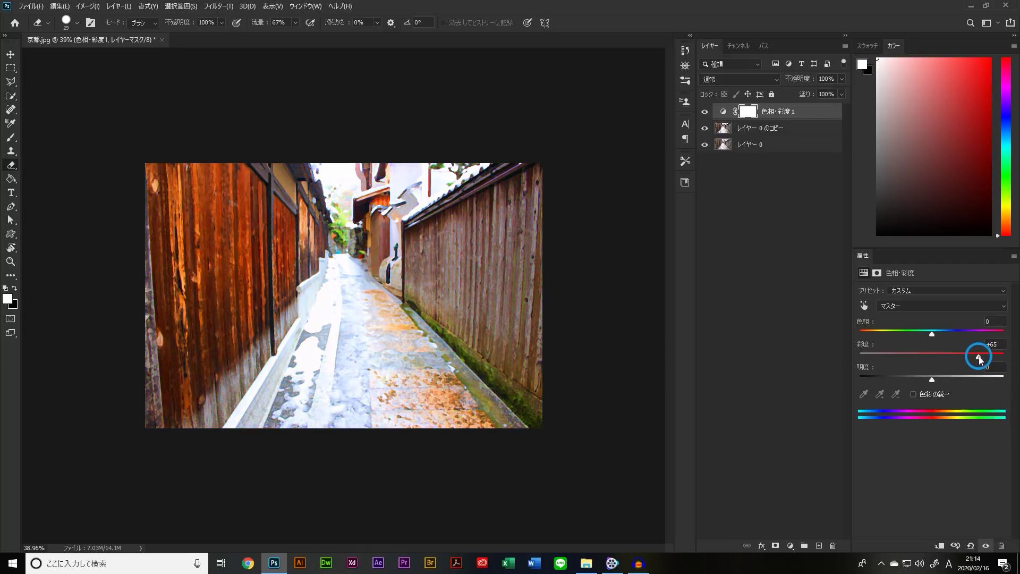
pyautogui.moveTo(977, 359); pyautogui.dragTo(979, 359)
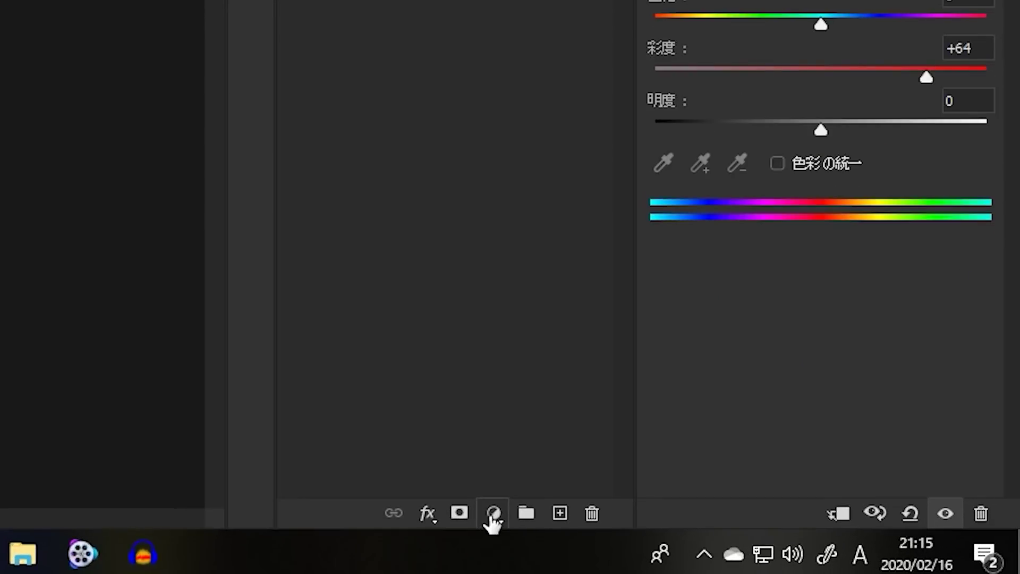
# - Add a solid colour fill layer set to fully saturated bright blue 0078ff
pyautogui.click(790, 545)
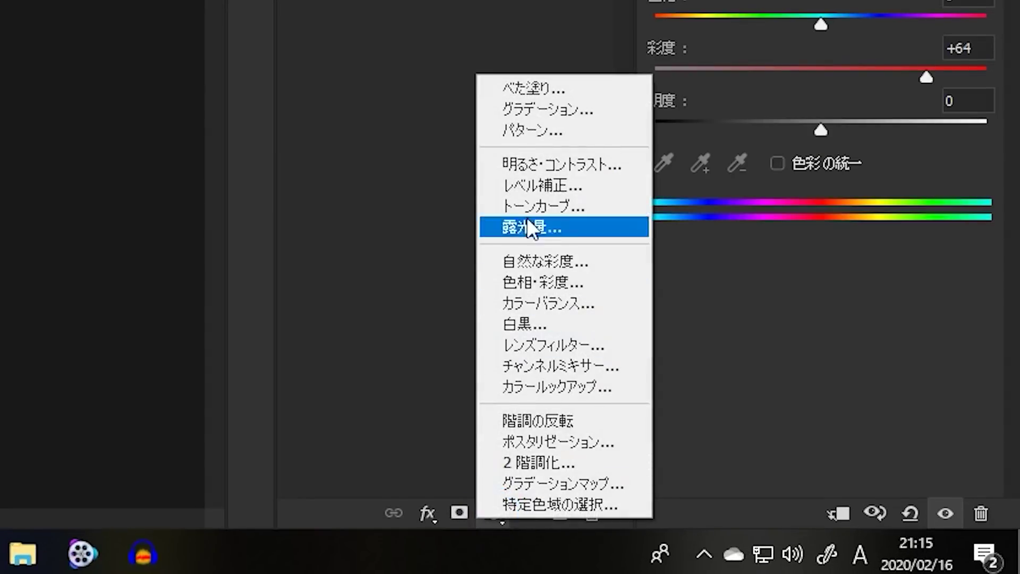
pyautogui.click(537, 89)
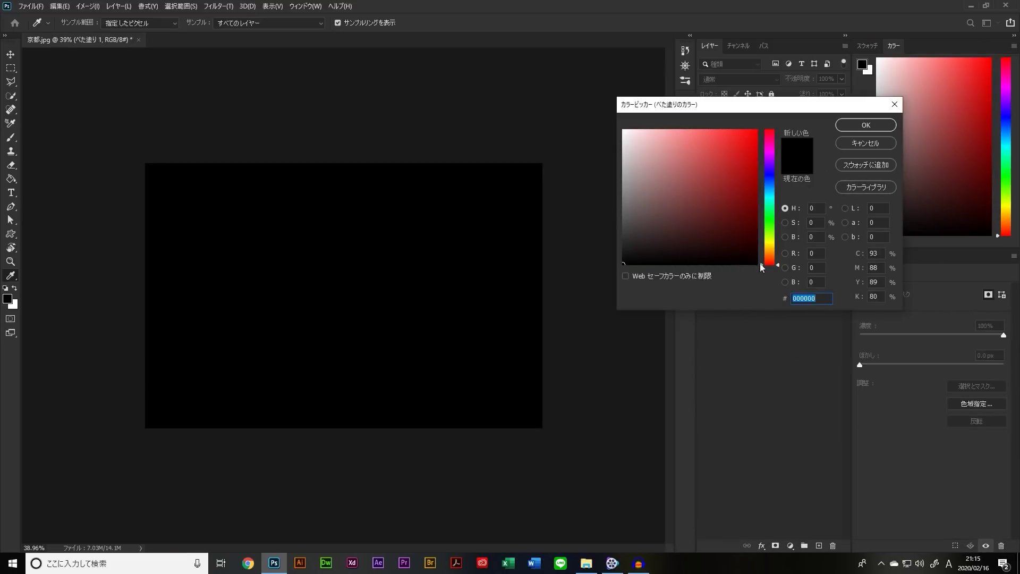
pyautogui.moveTo(691, 259); pyautogui.dragTo(759, 119)
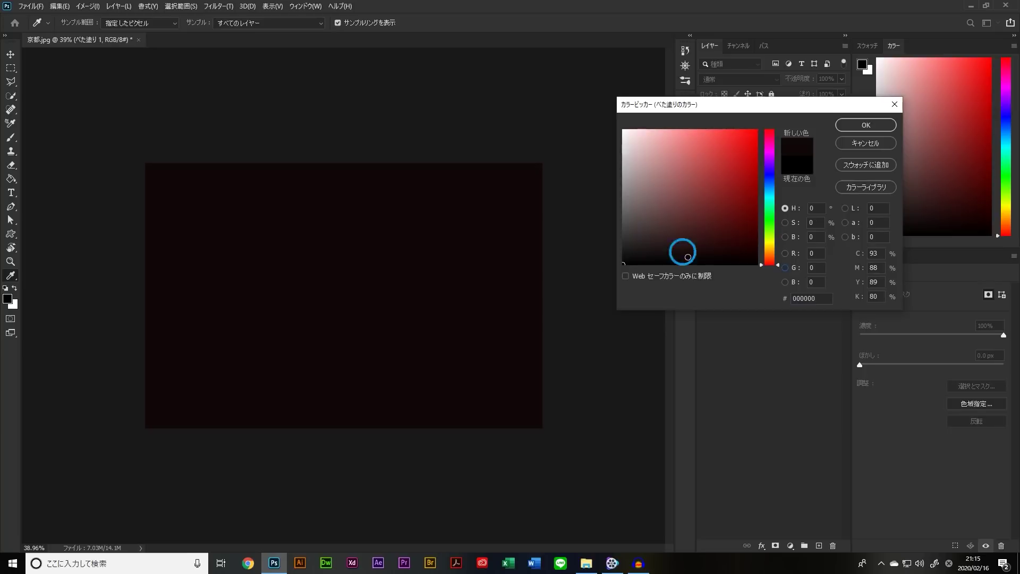
pyautogui.click(754, 128)
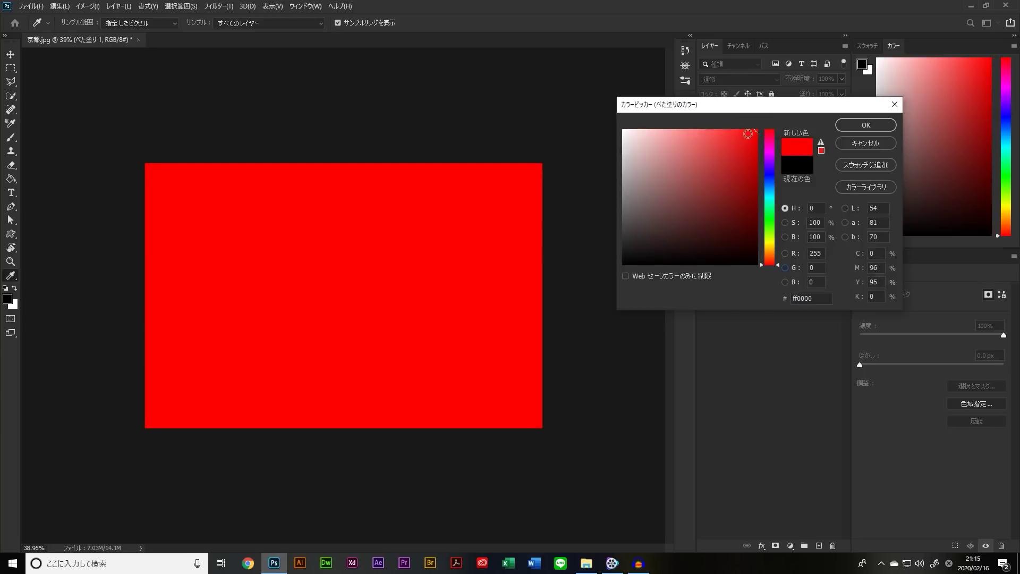
pyautogui.moveTo(778, 263); pyautogui.dragTo(779, 189)
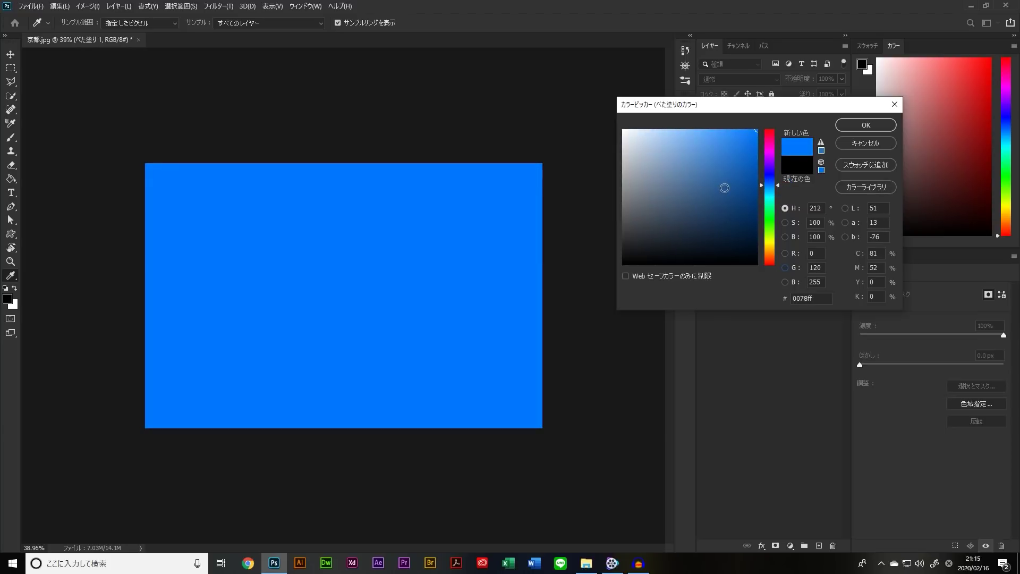
pyautogui.moveTo(719, 166)
pyautogui.mouseDown()
pyautogui.moveTo(680, 175)
pyautogui.moveTo(684, 194)
pyautogui.mouseUp()
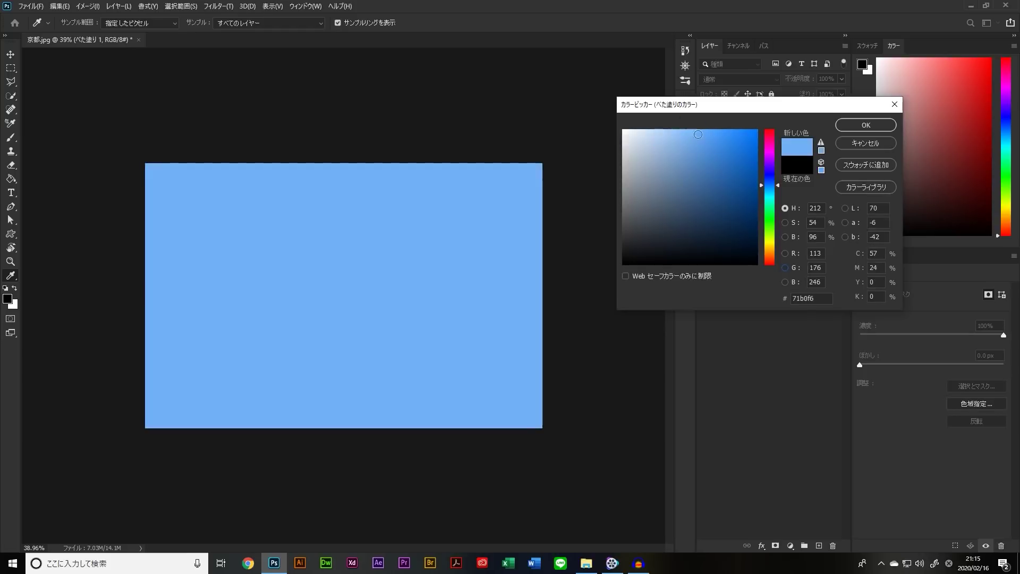
pyautogui.click(687, 163)
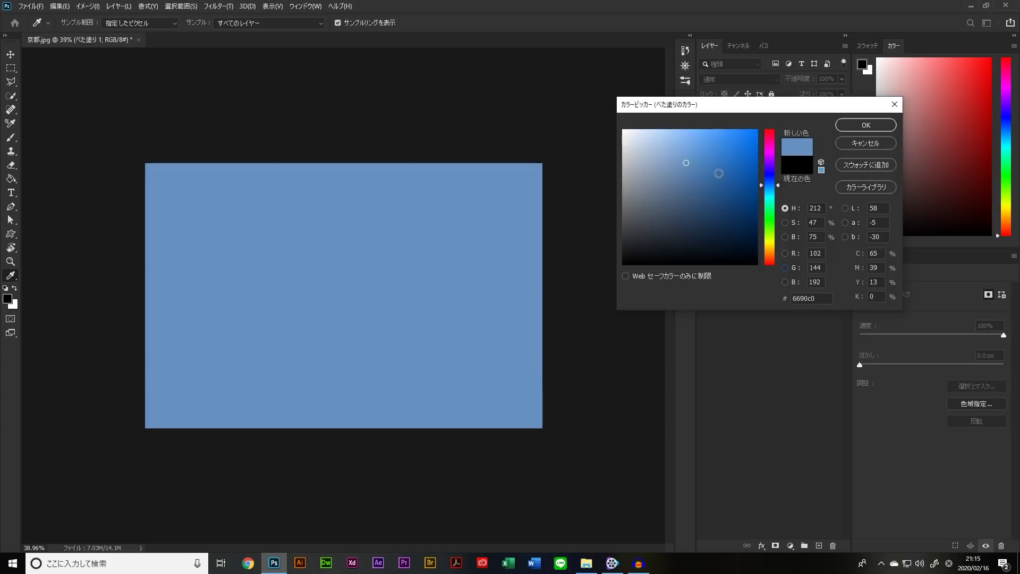
pyautogui.moveTo(719, 173); pyautogui.dragTo(765, 111)
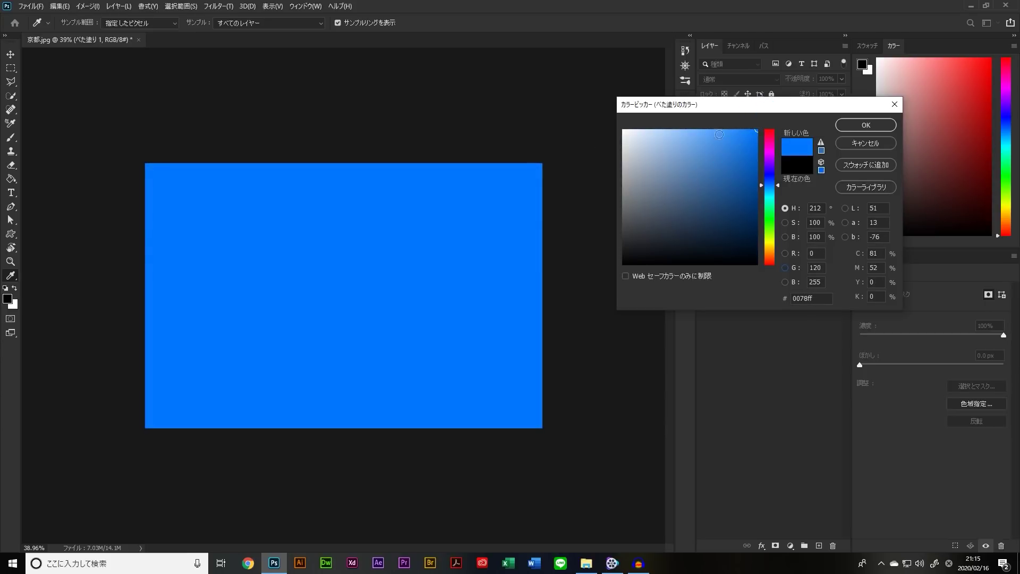
pyautogui.click(866, 126)
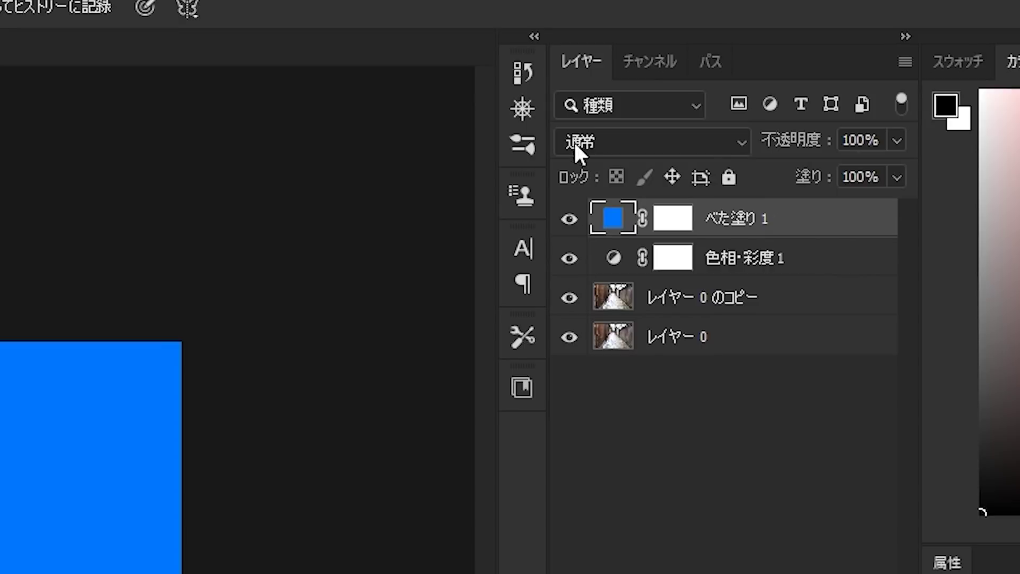
# - Set the blue fill layer's blend mode to ソフトライト (Soft Light)
pyautogui.click(740, 140)
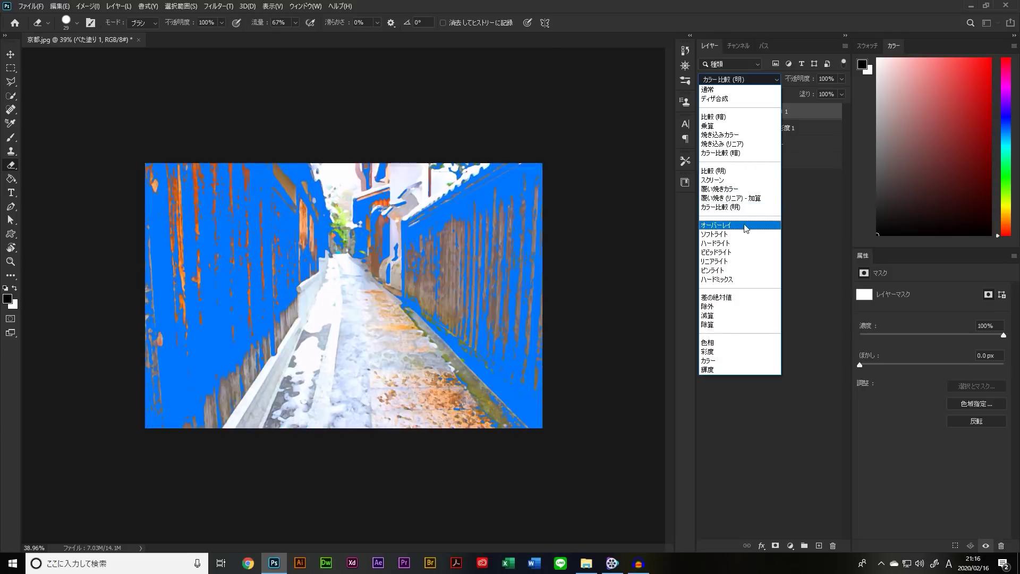
pyautogui.click(743, 235)
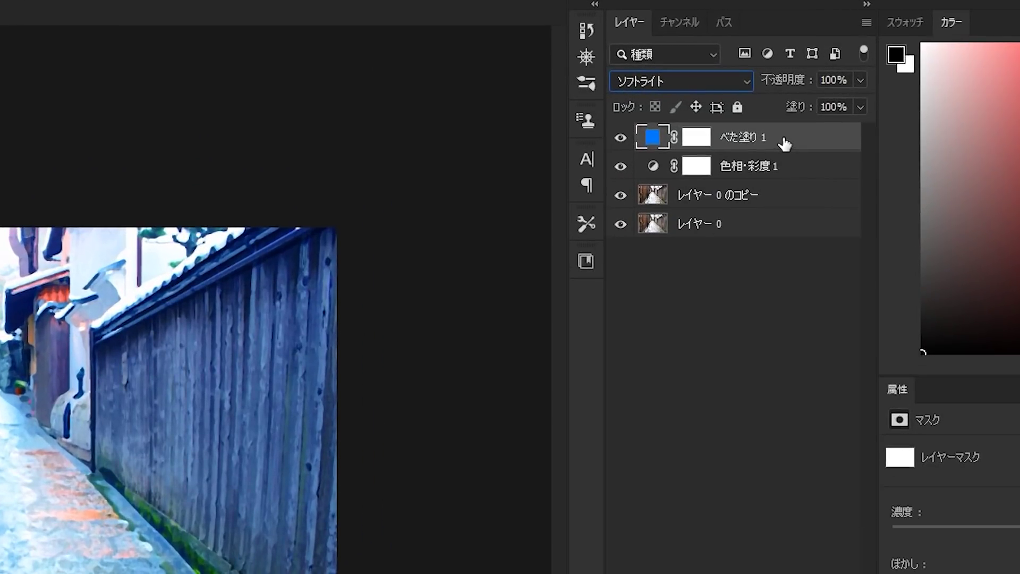
# - Duplicate the blue fill layer and toggle the copy's visibility to compare
pyautogui.click(790, 115)
pyautogui.rightClick(785, 142)
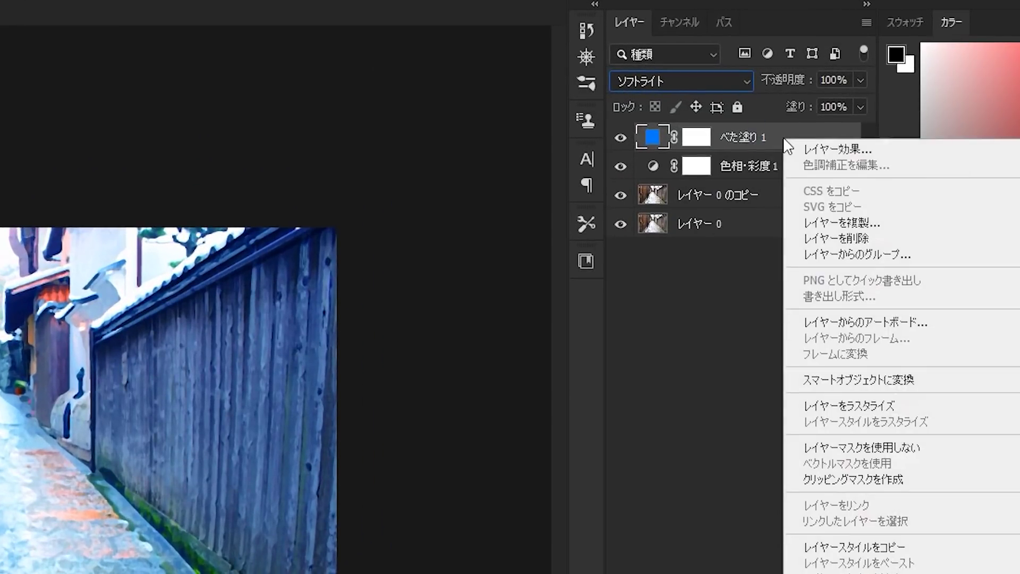
pyautogui.click(823, 226)
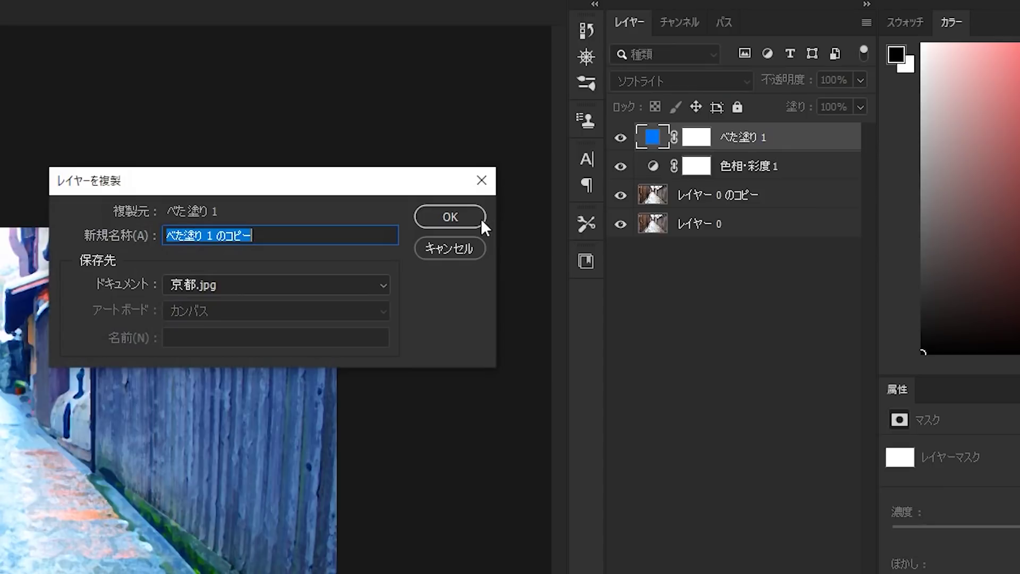
pyautogui.click(453, 217)
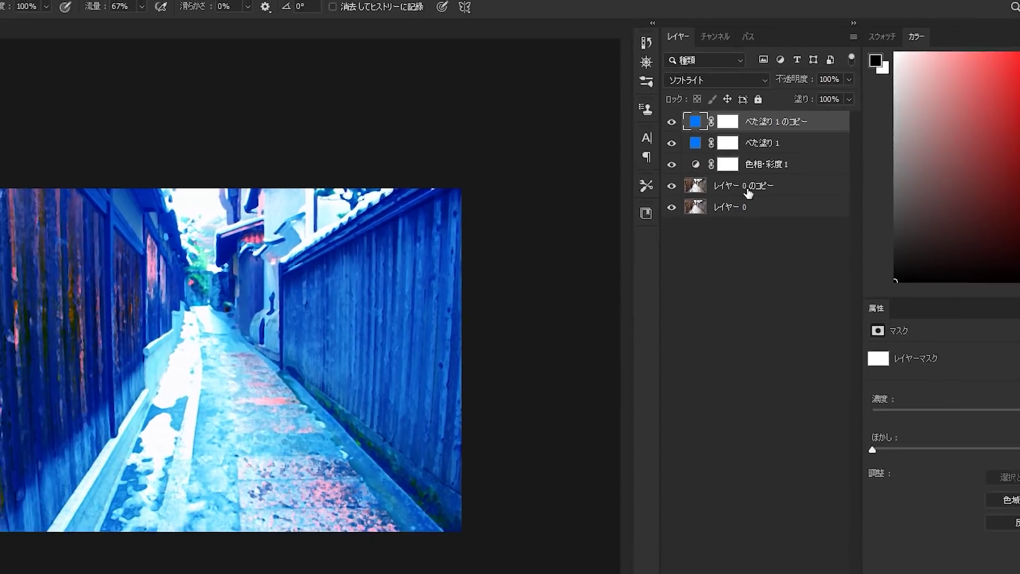
pyautogui.click(705, 111)
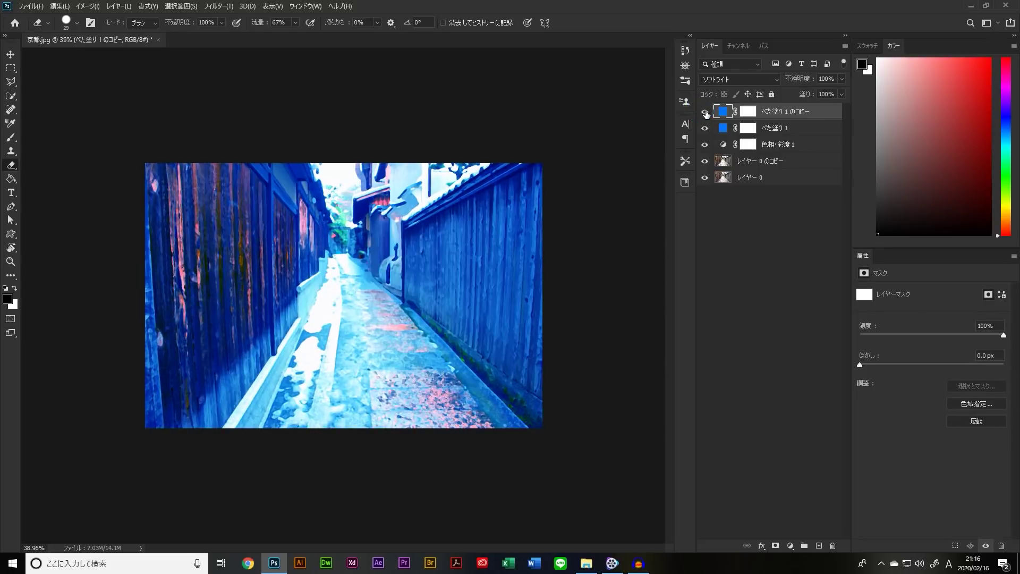
pyautogui.click(705, 112)
pyautogui.click(705, 112)
pyautogui.click(706, 112)
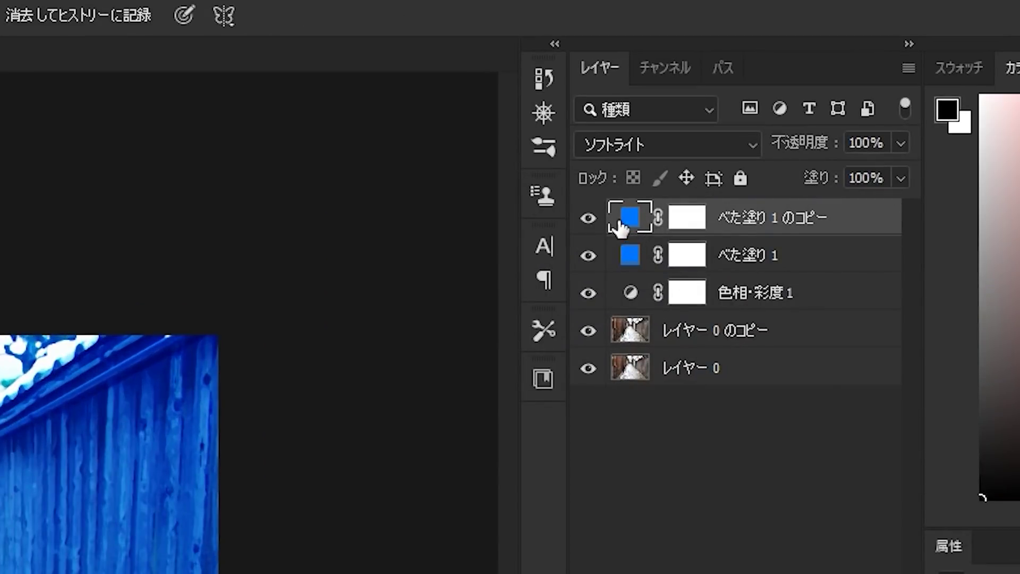
# - Change the copied fill layer's colour to pale sky blue #abd3ff
pyautogui.doubleClick(621, 224)
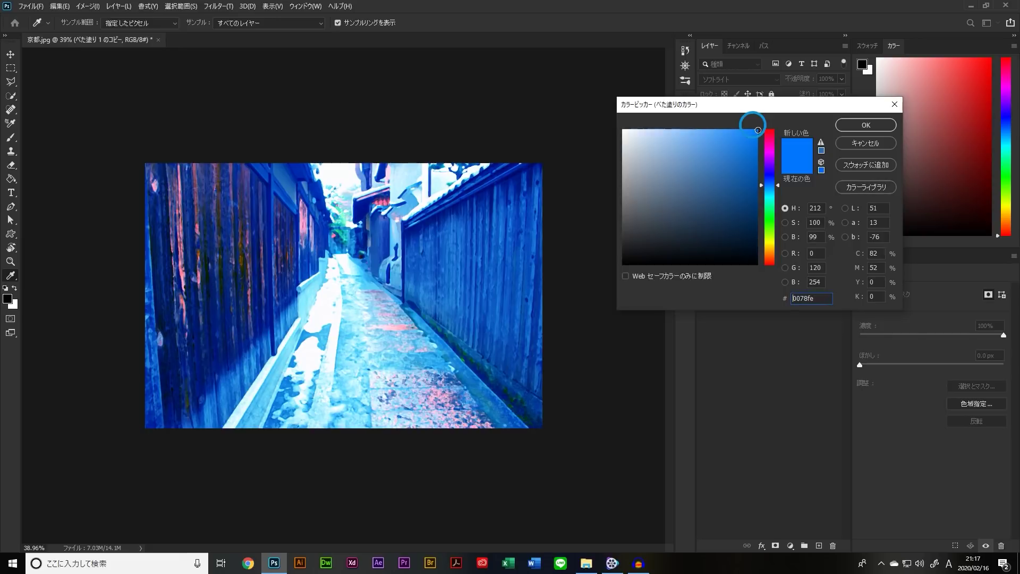
pyautogui.moveTo(758, 130)
pyautogui.mouseDown()
pyautogui.moveTo(698, 105)
pyautogui.moveTo(666, 104)
pyautogui.mouseUp()
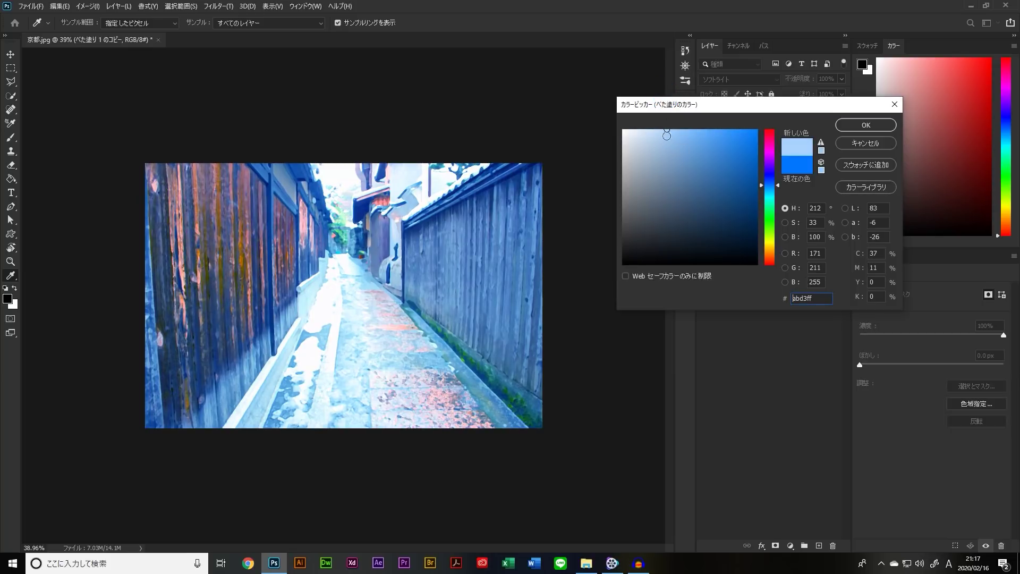
pyautogui.click(866, 125)
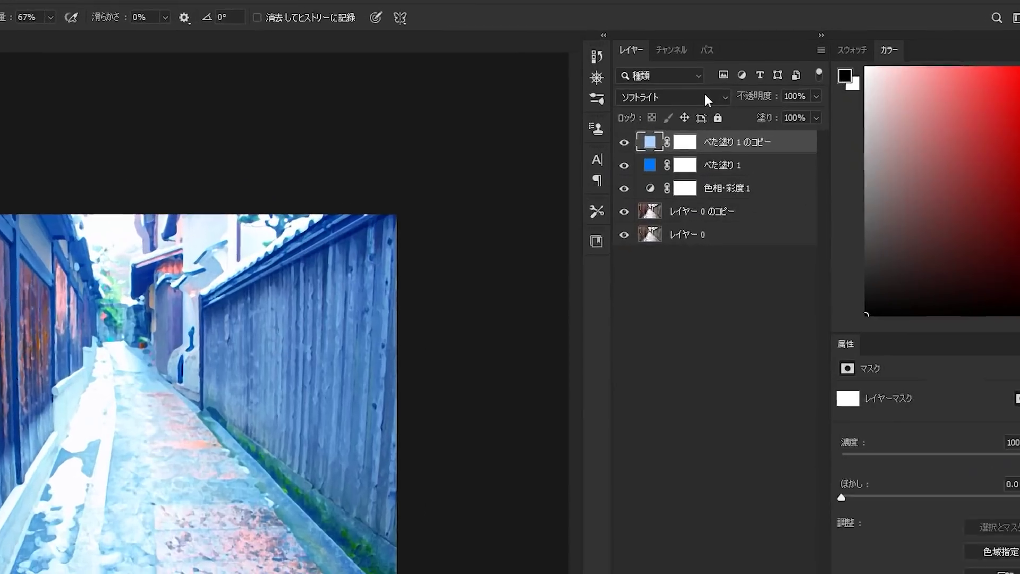
# - Set the pale blue copy to スクリーン (Screen) and swap colours with X on its mask
pyautogui.click(765, 80)
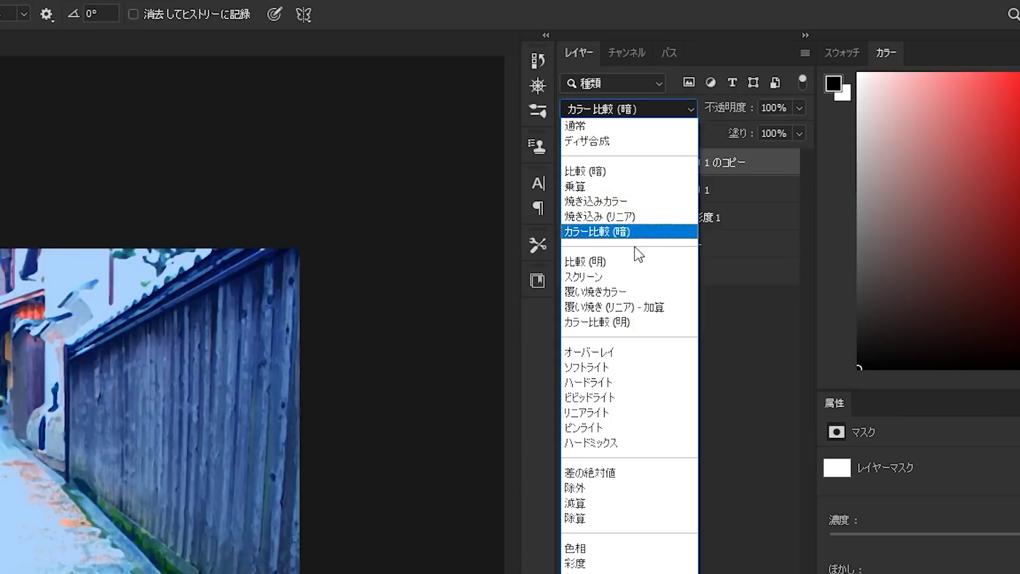
pyautogui.click(630, 276)
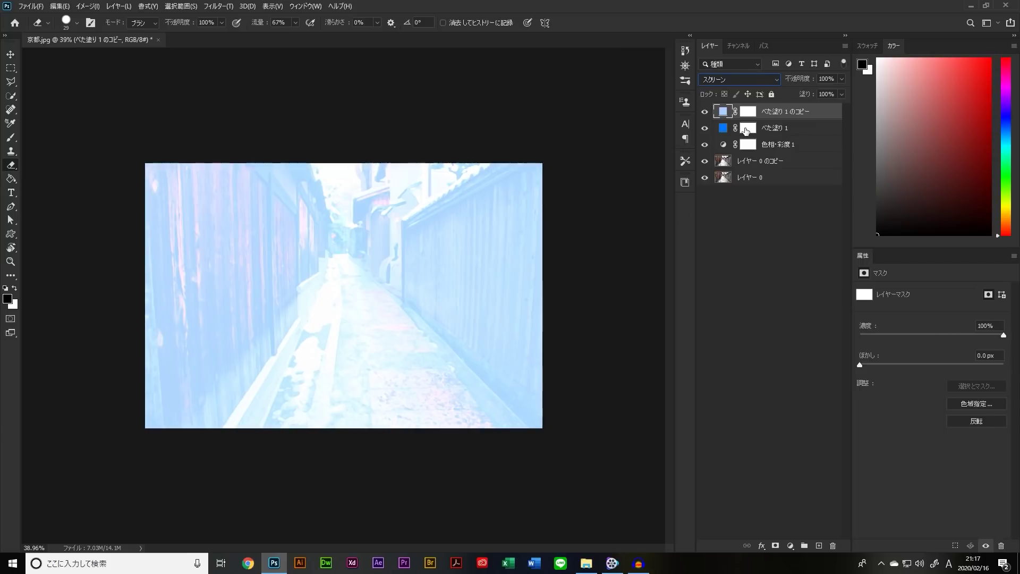
pyautogui.click(749, 113)
pyautogui.press('x')
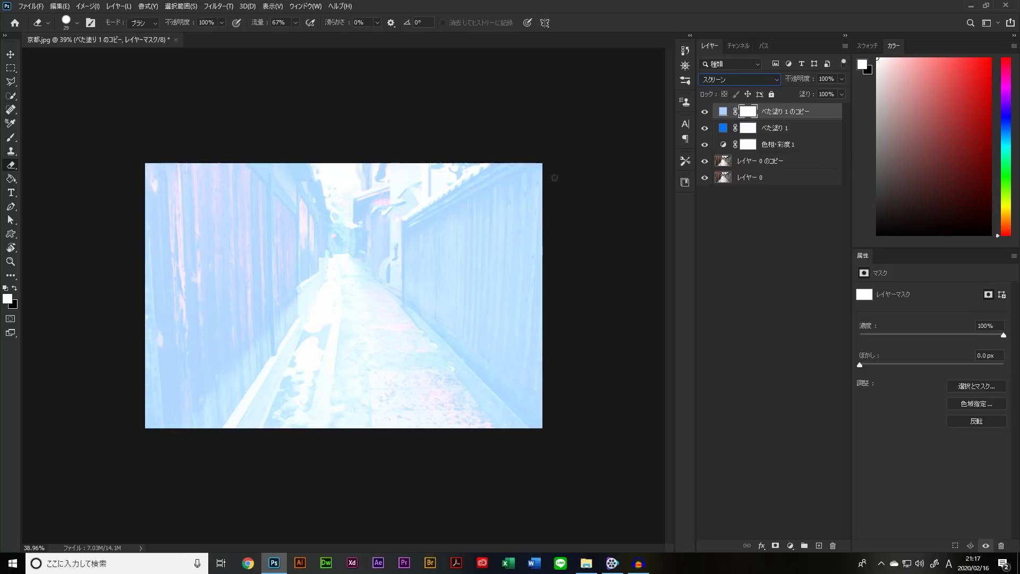
pyautogui.click(727, 113)
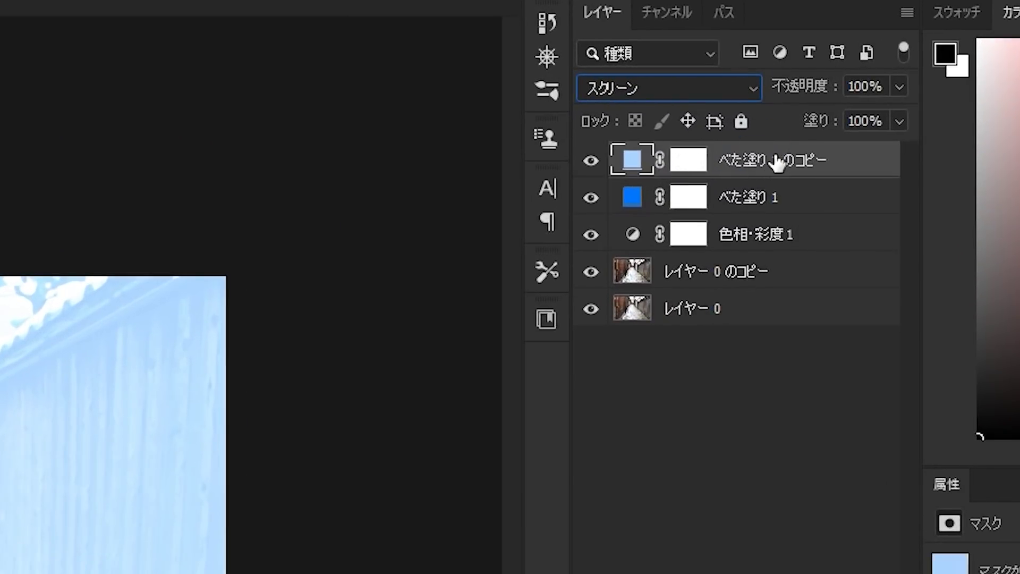
pyautogui.click(691, 166)
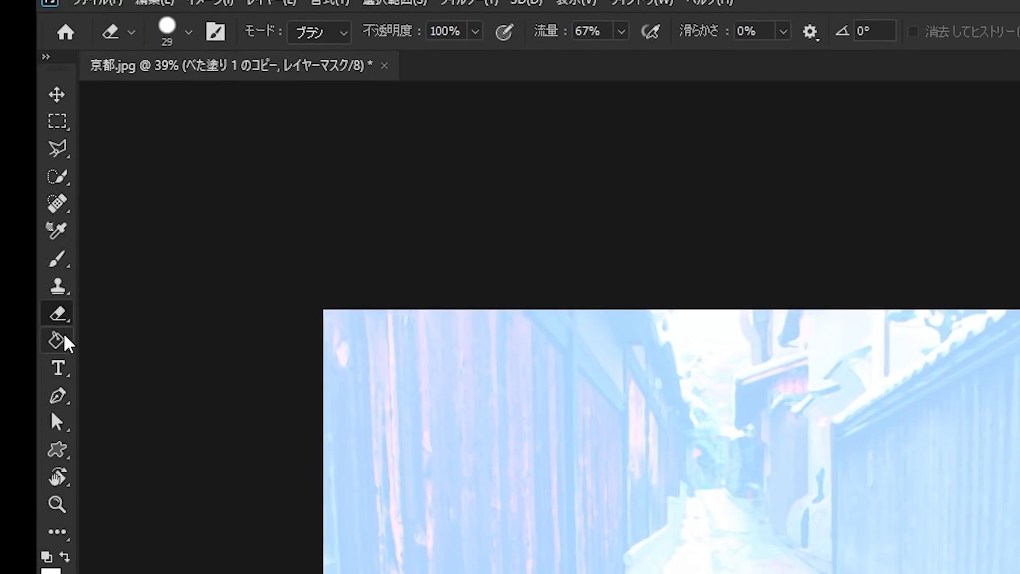
pyautogui.click(75, 343)
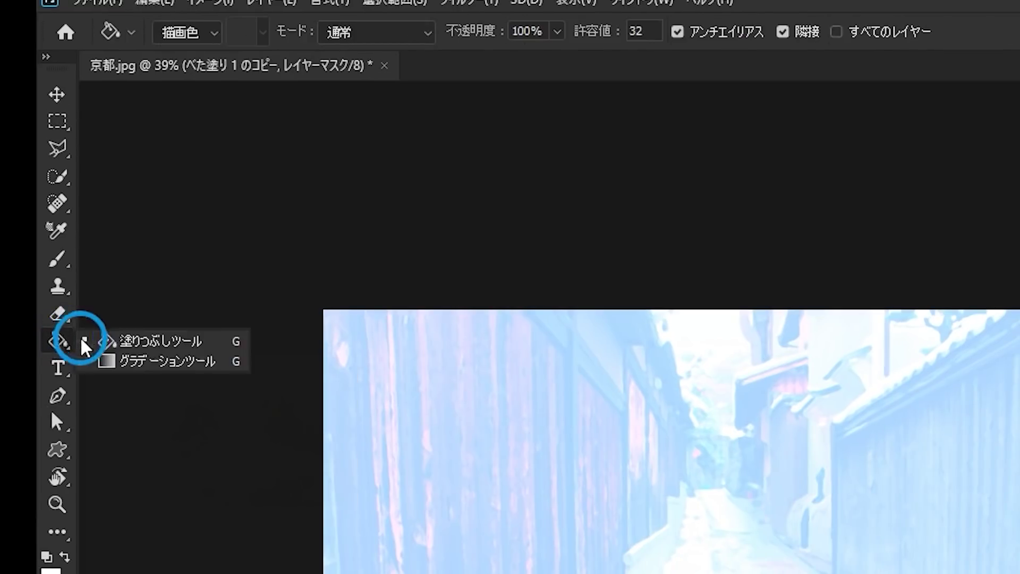
# - Select the Gradient Tool with the white-to-black Foreground to Background preset from 基本
pyautogui.click(111, 361)
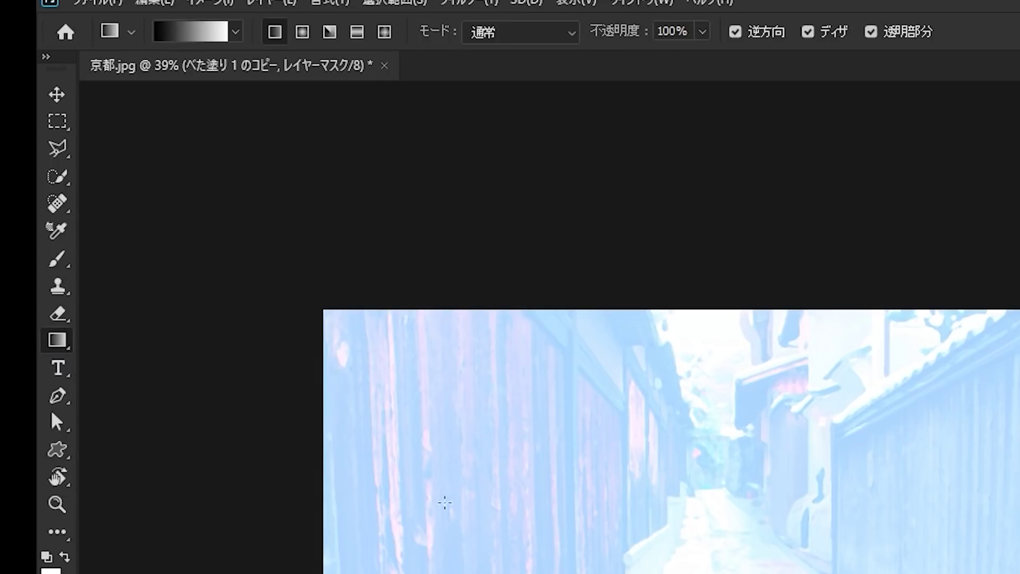
pyautogui.click(190, 31)
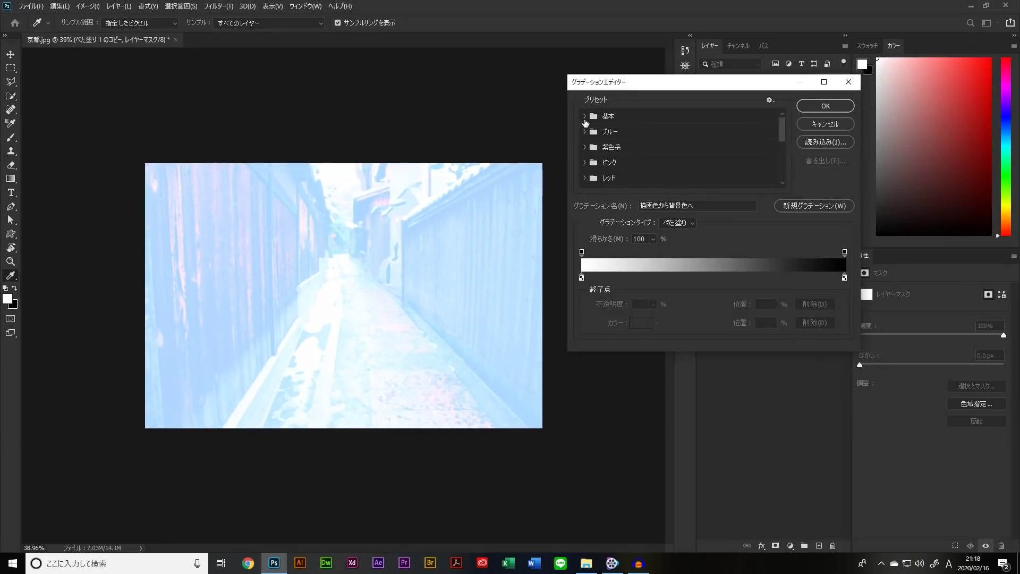
pyautogui.click(638, 125)
pyautogui.click(654, 142)
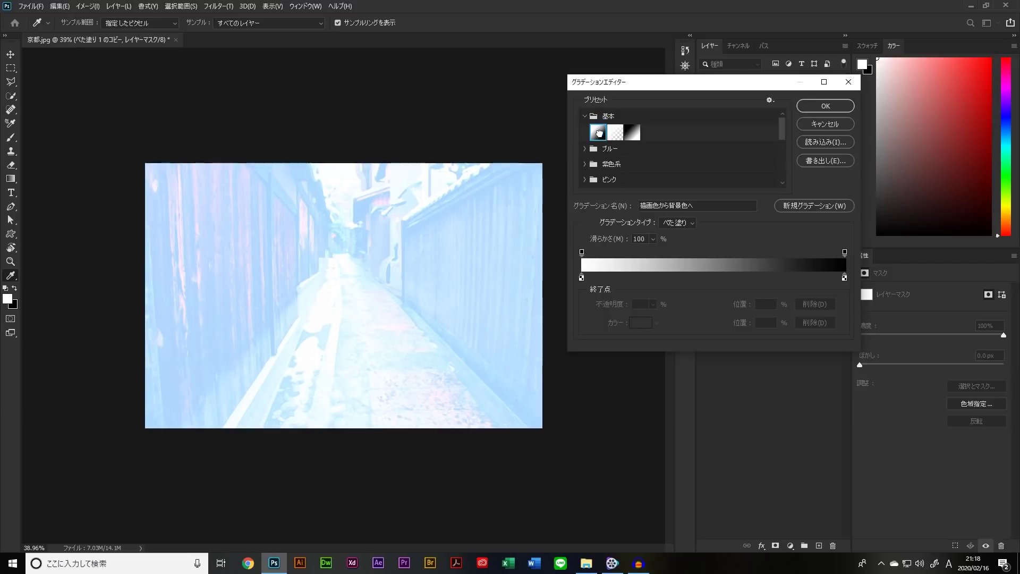
pyautogui.click(635, 134)
pyautogui.click(598, 133)
pyautogui.click(632, 134)
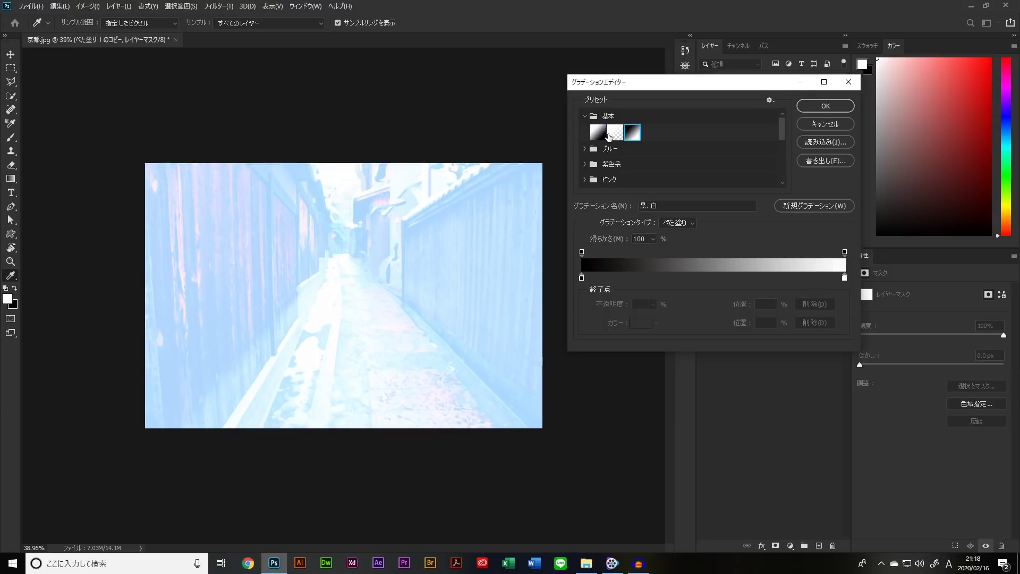
pyautogui.click(597, 133)
pyautogui.click(631, 133)
pyautogui.click(607, 136)
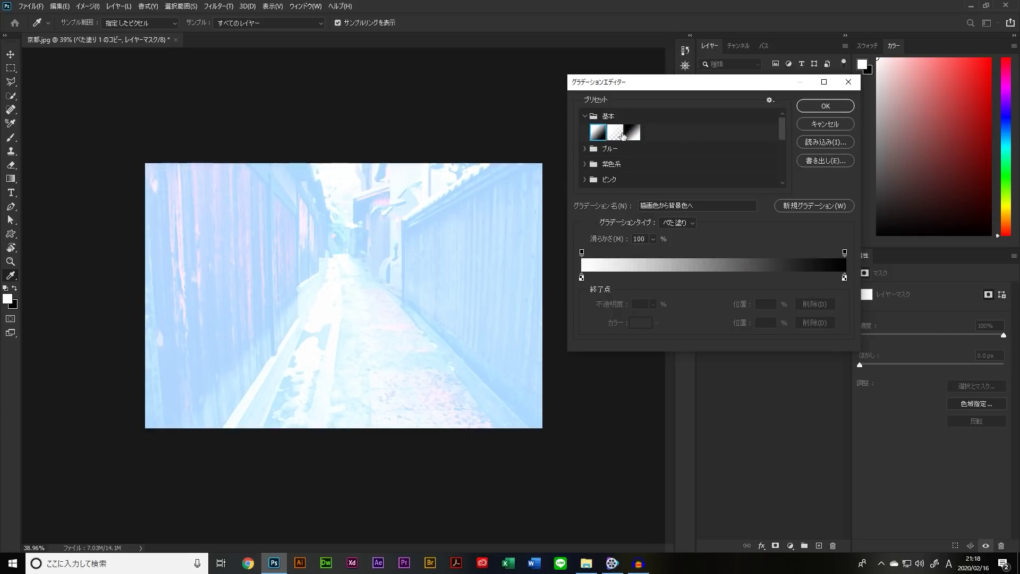
pyautogui.click(633, 134)
pyautogui.click(598, 133)
pyautogui.click(824, 108)
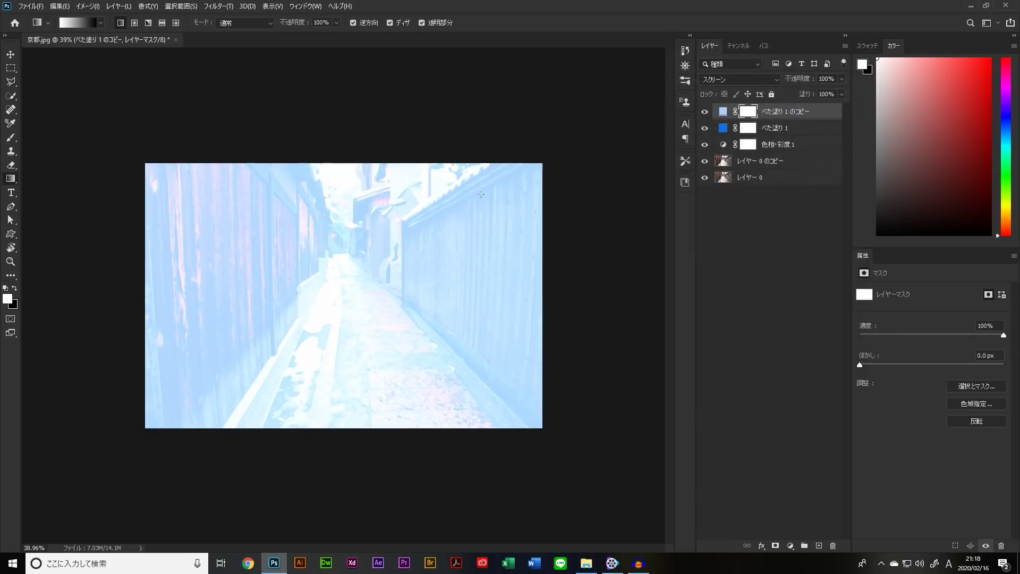
pyautogui.click(343, 421)
pyautogui.moveTo(343, 421); pyautogui.dragTo(364, 155)
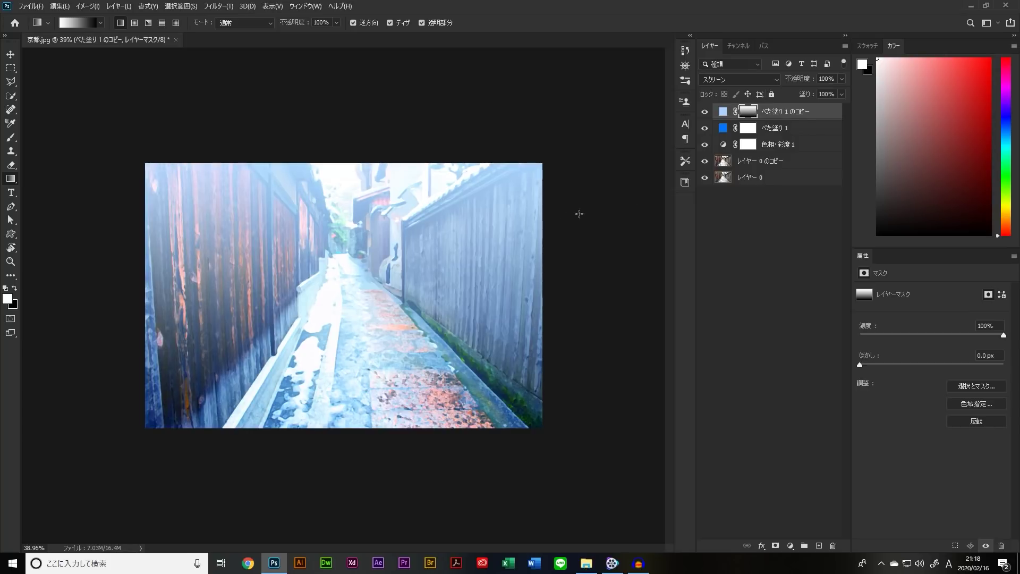
pyautogui.moveTo(803, 80); pyautogui.dragTo(790, 78)
pyautogui.moveTo(790, 78); pyautogui.dragTo(785, 77)
pyautogui.click(798, 80)
pyautogui.moveTo(798, 80); pyautogui.dragTo(801, 81)
pyautogui.click(705, 112)
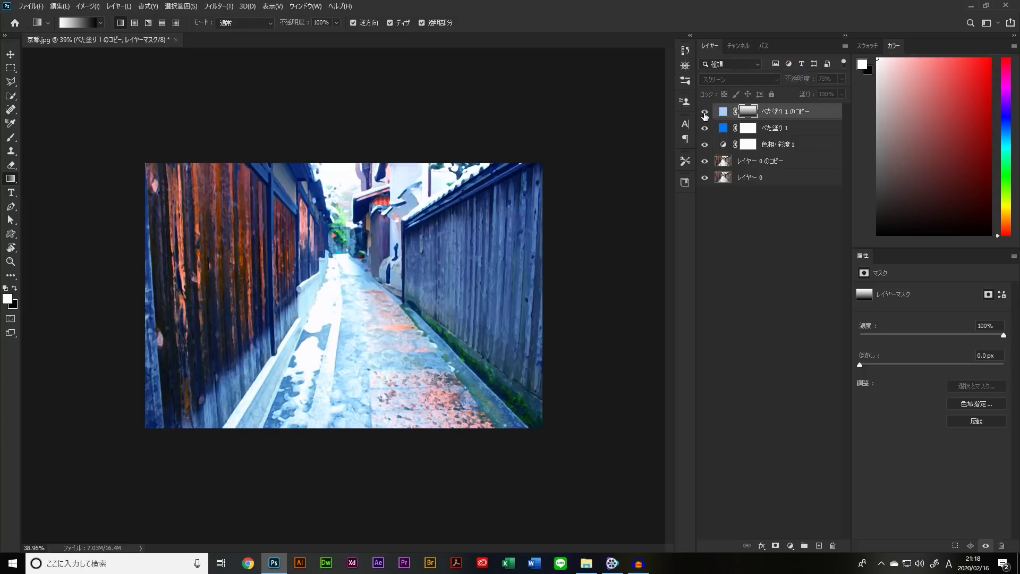
pyautogui.click(705, 111)
pyautogui.click(705, 112)
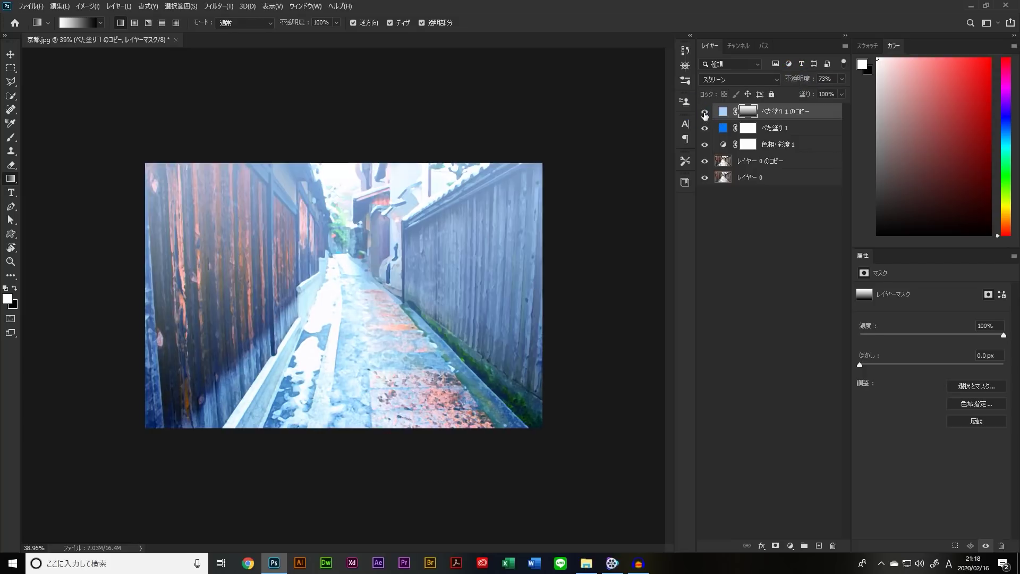
pyautogui.keyDown('alt'); pyautogui.click(706, 178); pyautogui.keyUp('alt')
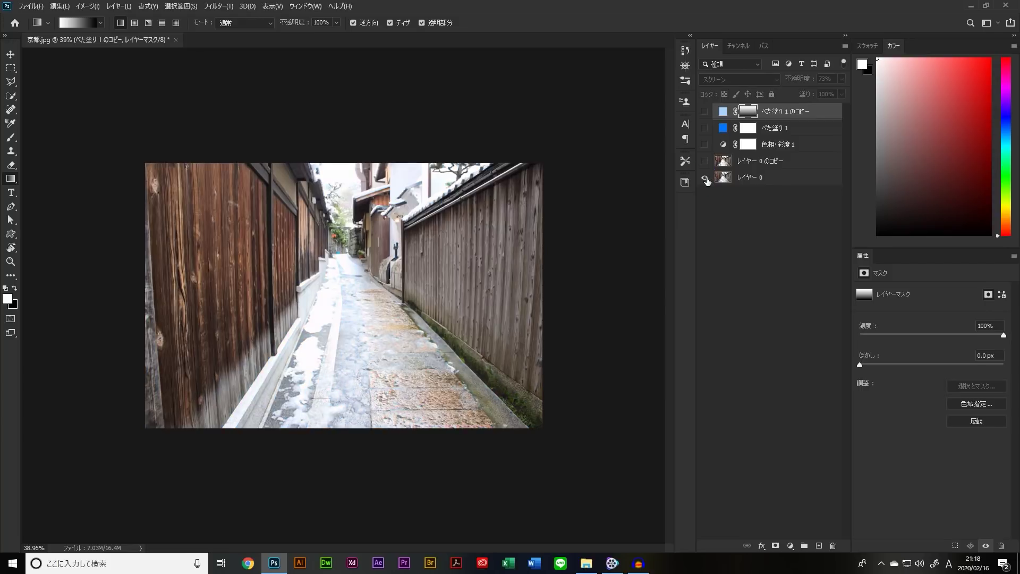
pyautogui.keyDown('alt'); pyautogui.click(705, 178); pyautogui.keyUp('alt')
pyautogui.keyDown('alt'); pyautogui.click(706, 178); pyautogui.keyUp('alt')
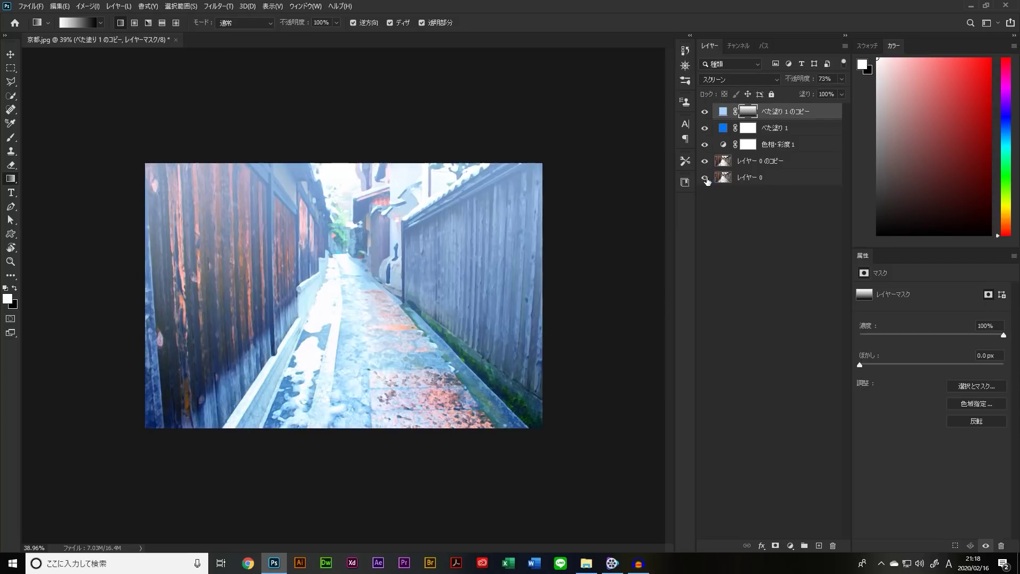
pyautogui.keyDown('alt'); pyautogui.click(706, 178); pyautogui.keyUp('alt')
pyautogui.keyDown('alt'); pyautogui.click(705, 178); pyautogui.keyUp('alt')
pyautogui.keyDown('alt'); pyautogui.click(705, 178); pyautogui.keyUp('alt')
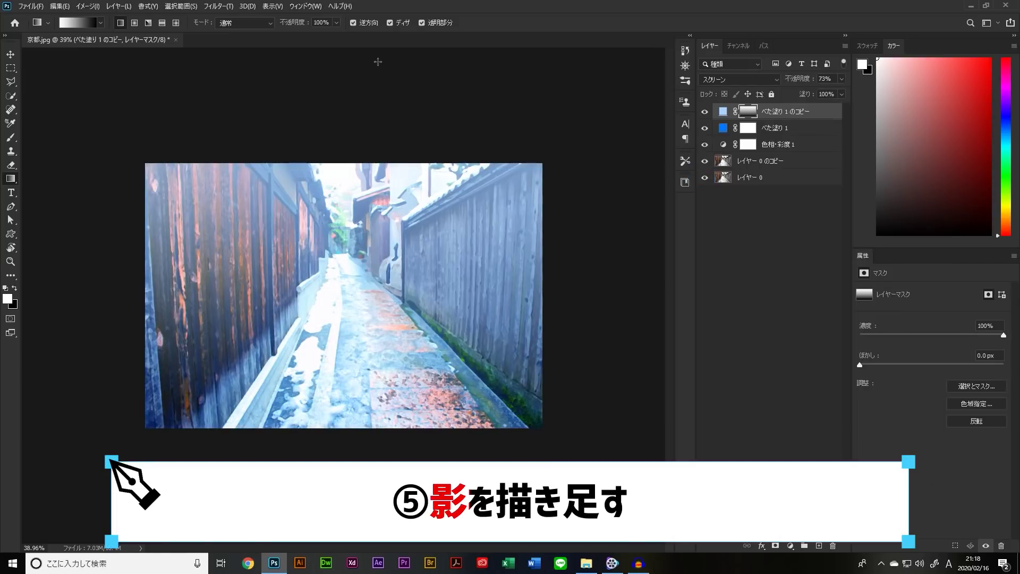
# - Add a new empty layer above the photo copy and choose the Polygonal Lasso Tool
pyautogui.click(786, 163)
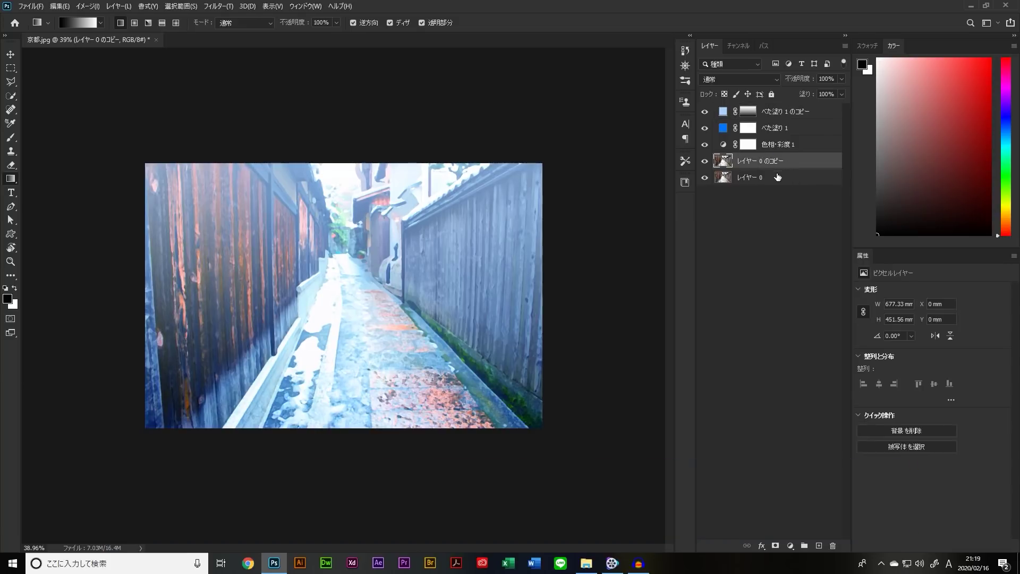
pyautogui.click(819, 546)
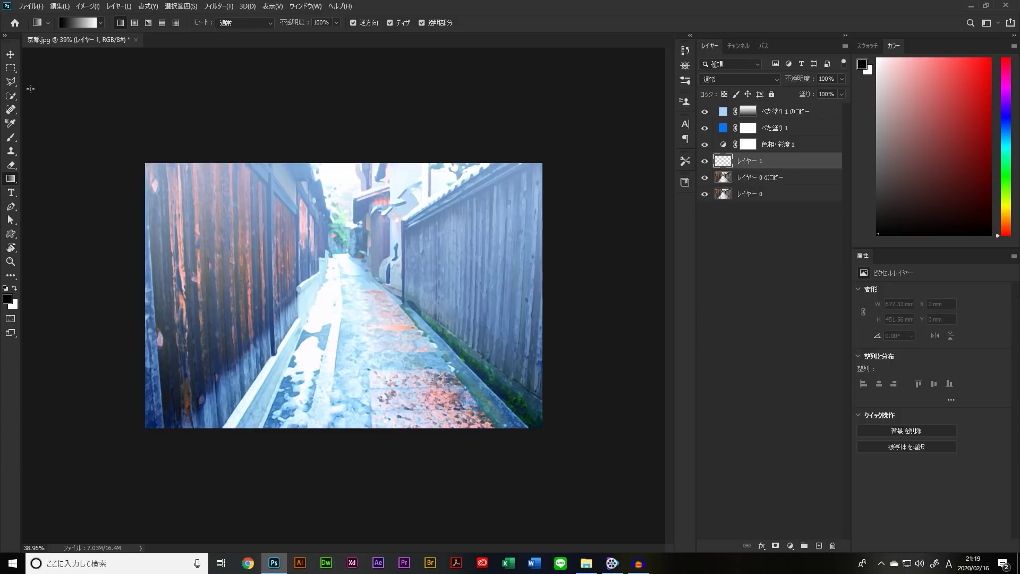
pyautogui.moveTo(10, 82); pyautogui.dragTo(54, 94)
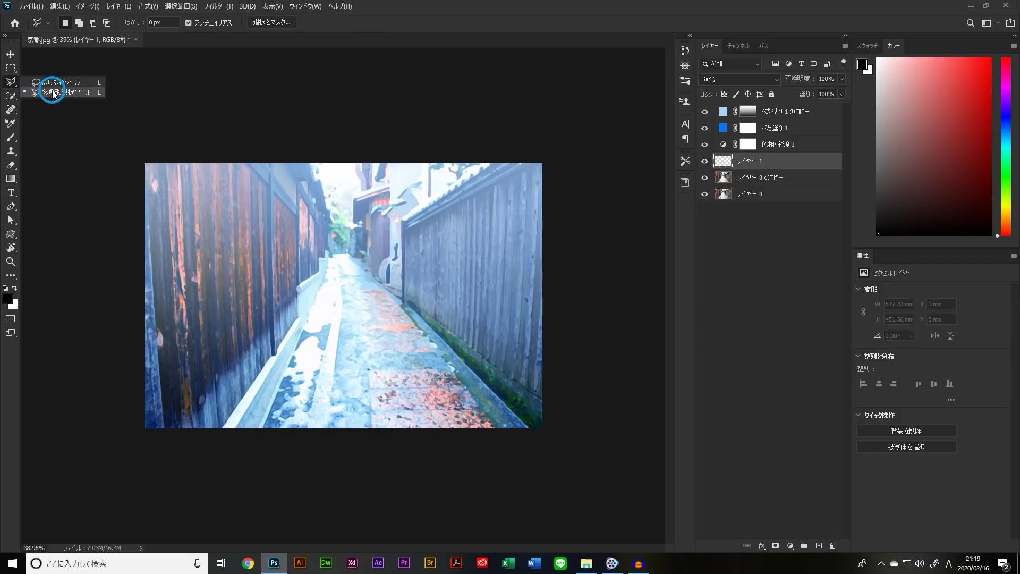
pyautogui.click(54, 94)
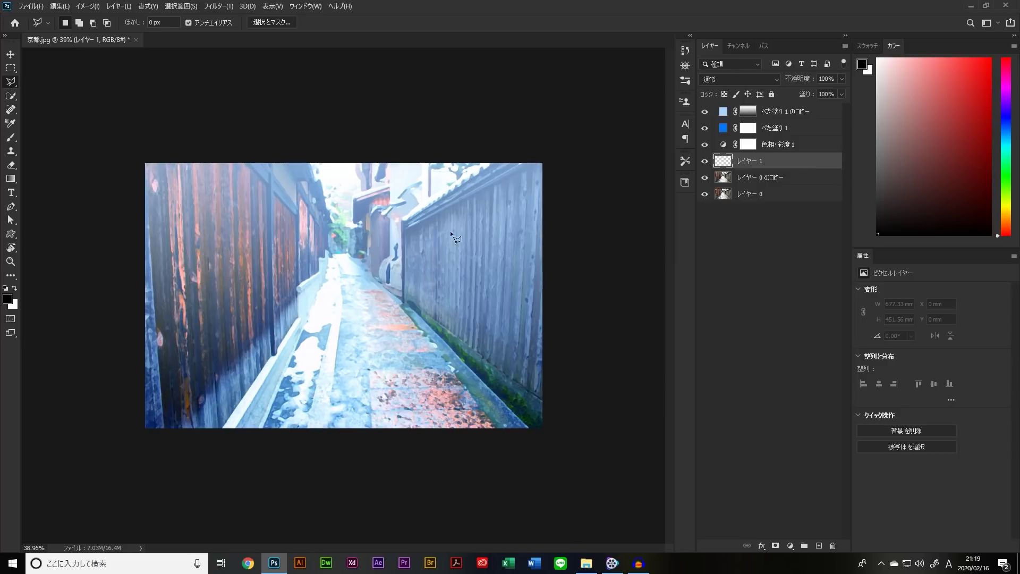
# - Outline a triangular selection over the right-hand wooden fence
pyautogui.click(402, 221)
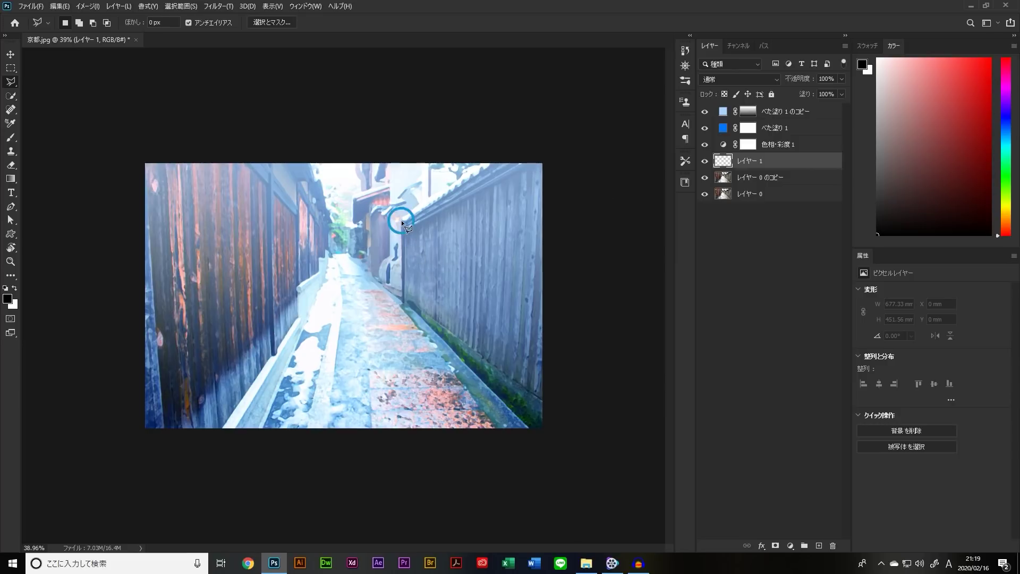
pyautogui.click(551, 453)
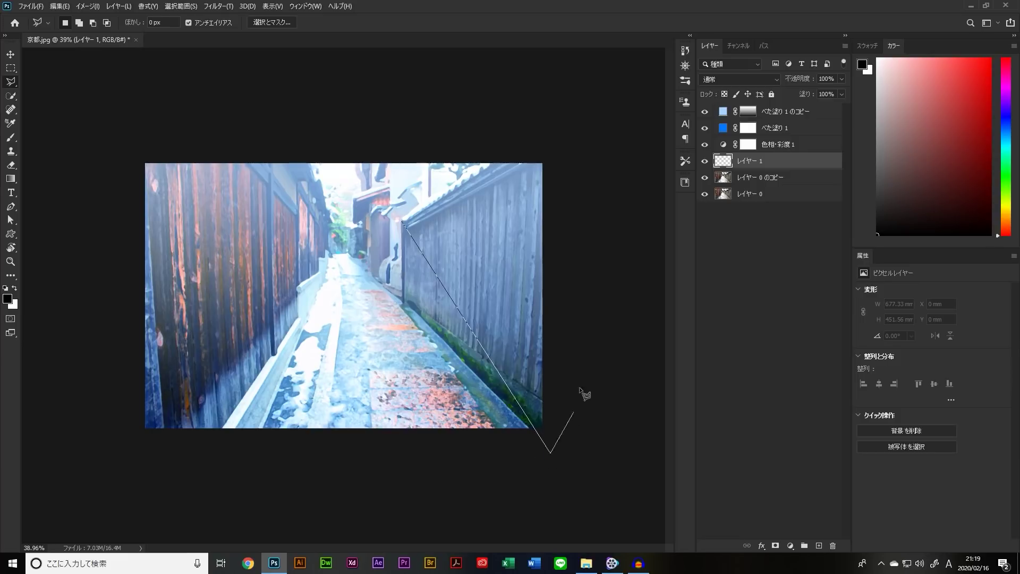
pyautogui.click(554, 141)
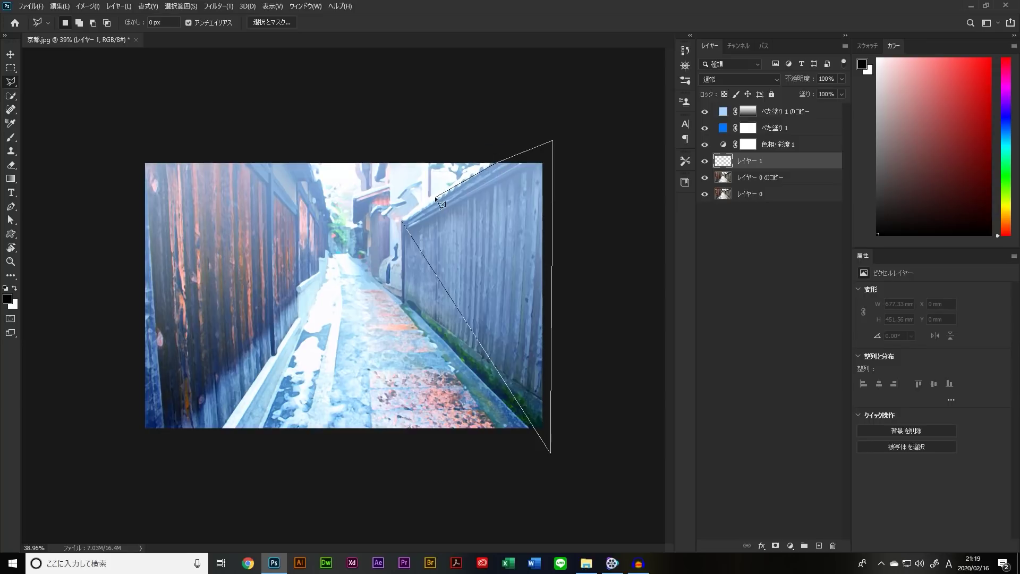
pyautogui.click(402, 219)
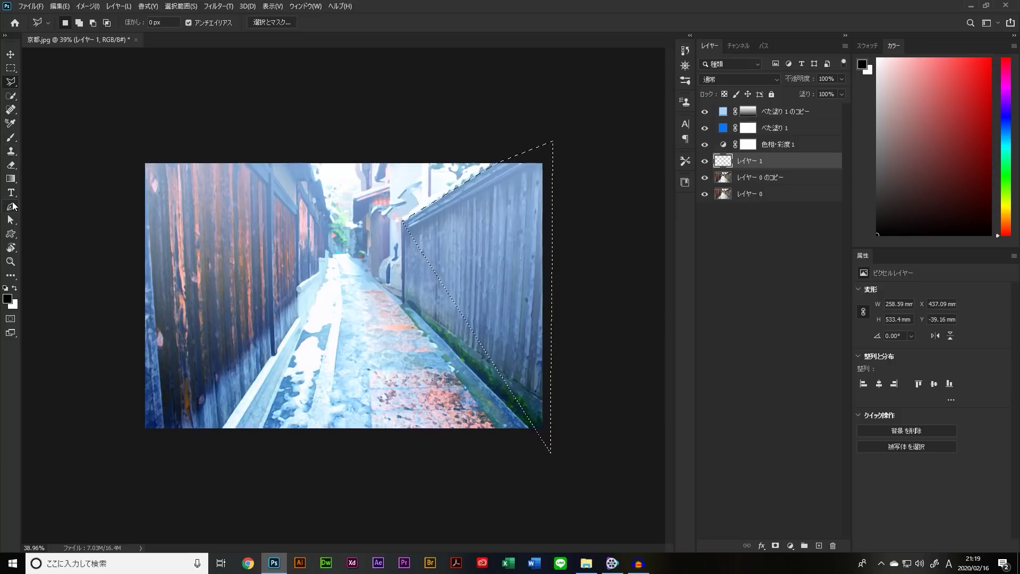
pyautogui.rightClick(10, 178)
pyautogui.click(70, 183)
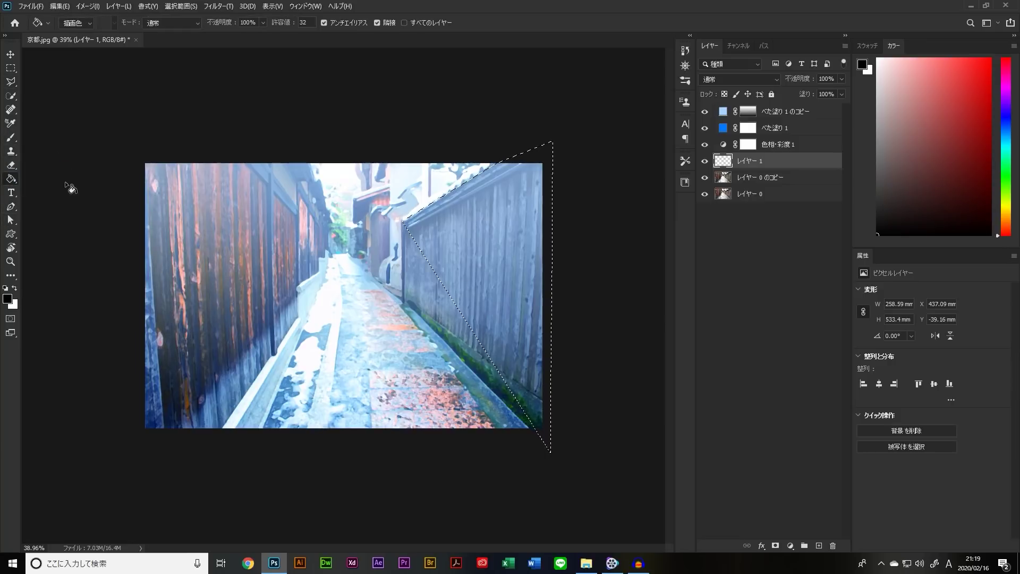
# - Fill the triangle black, deselect, set レイヤー 1 to 36% opacity, and add レイヤー 2
pyautogui.moveTo(906, 209); pyautogui.dragTo(866, 243)
pyautogui.click(492, 269)
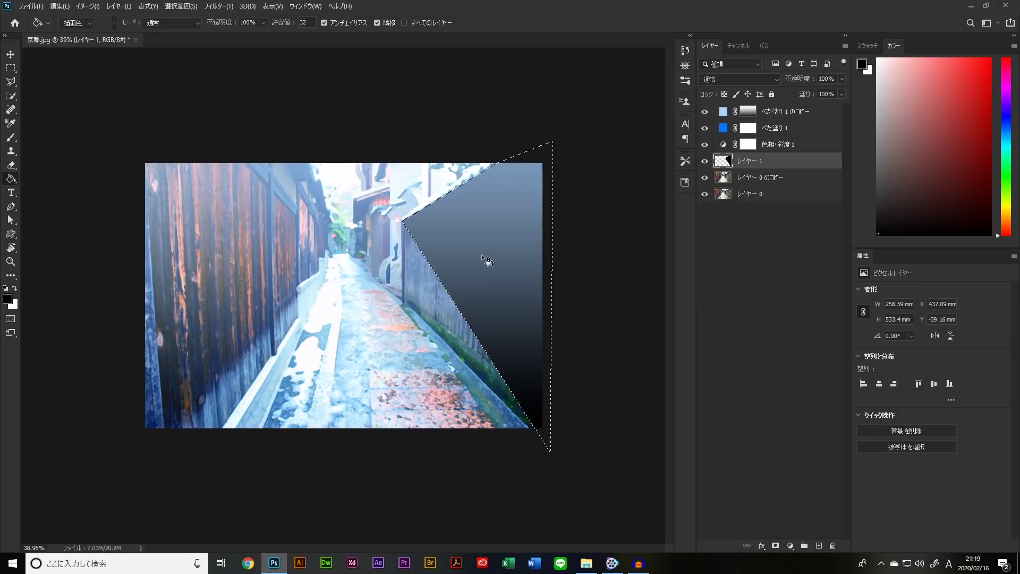
pyautogui.hotkey('ctrl', 'd')
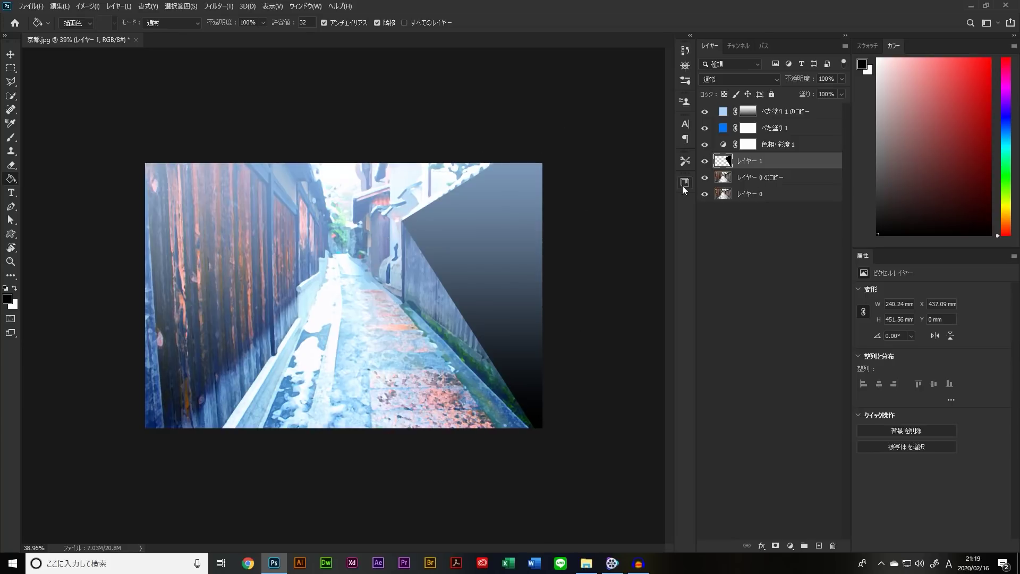
pyautogui.moveTo(807, 81); pyautogui.dragTo(772, 78)
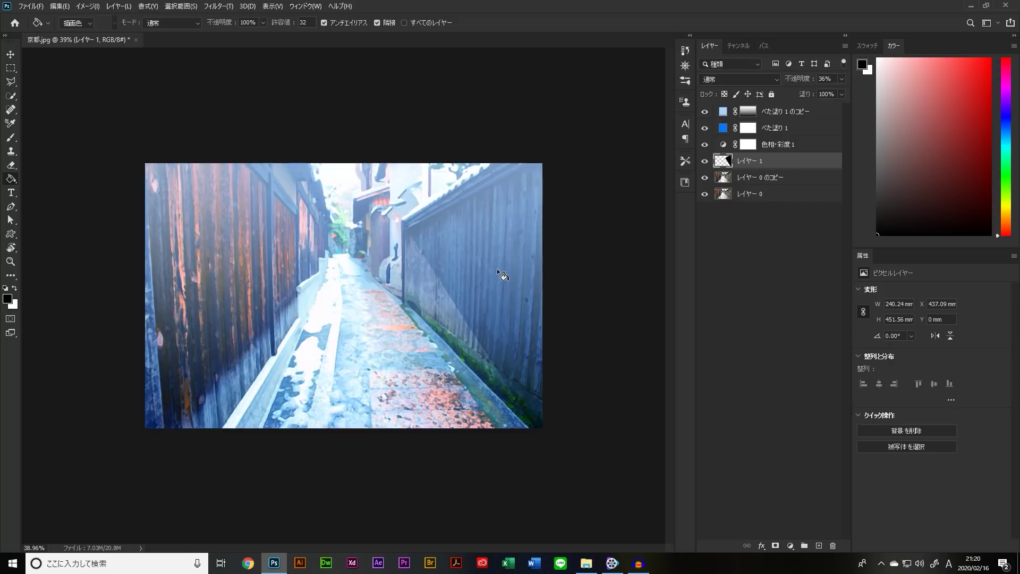
pyautogui.click(819, 546)
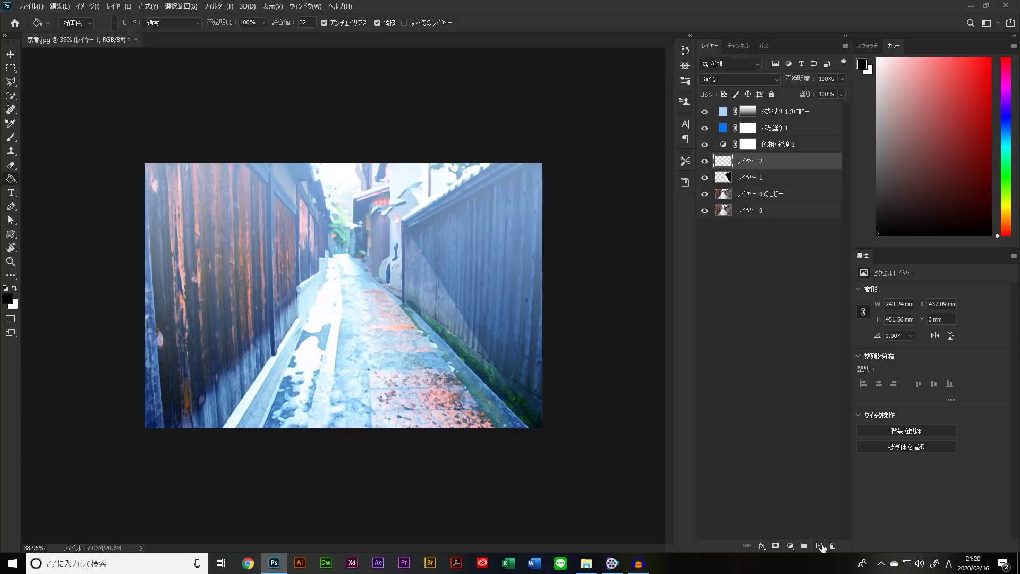
# - Shade the left wooden wall with a black diagonal shadow at about 50% opacity
pyautogui.click(10, 81)
pyautogui.click(309, 180)
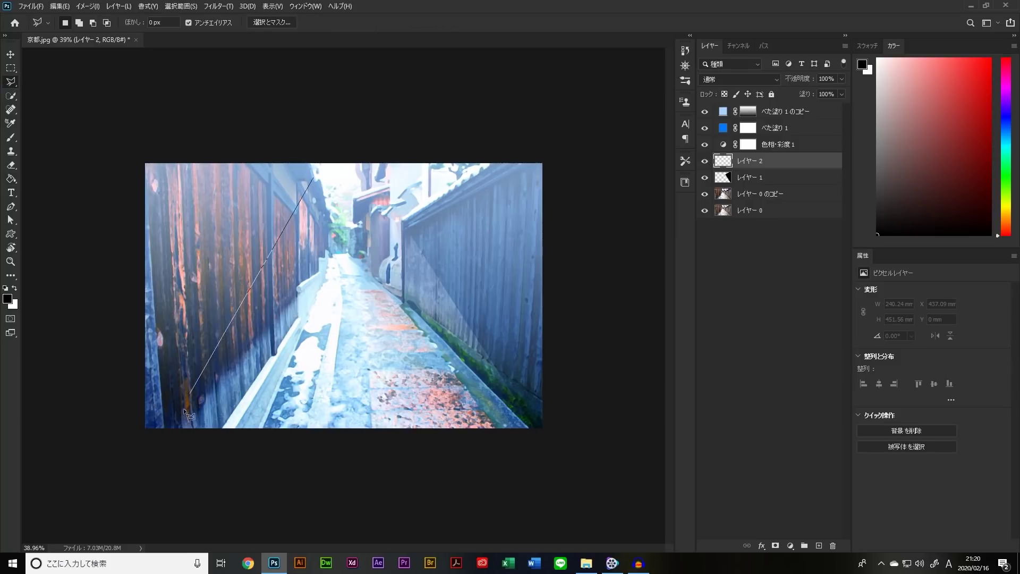
pyautogui.click(167, 456)
pyautogui.click(97, 455)
pyautogui.click(125, 115)
pyautogui.click(296, 142)
pyautogui.click(308, 181)
pyautogui.hotkey('alt', 'BackSpace')
pyautogui.hotkey('ctrl', 'd')
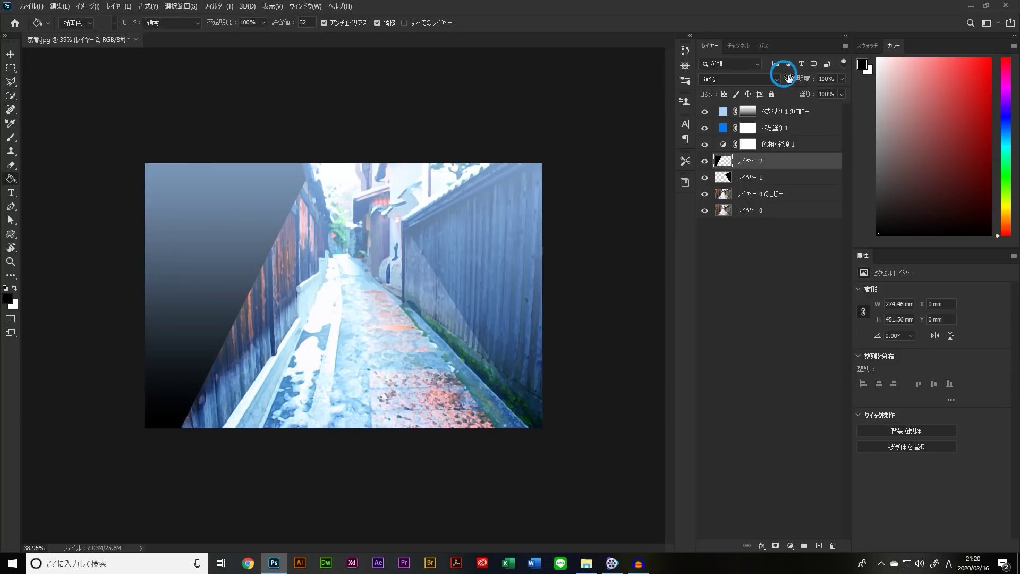
pyautogui.moveTo(784, 74); pyautogui.dragTo(760, 77)
# - Add a new layer (レイヤー 3) for a doorway shadow and lower its opacity
pyautogui.click(424, 162)
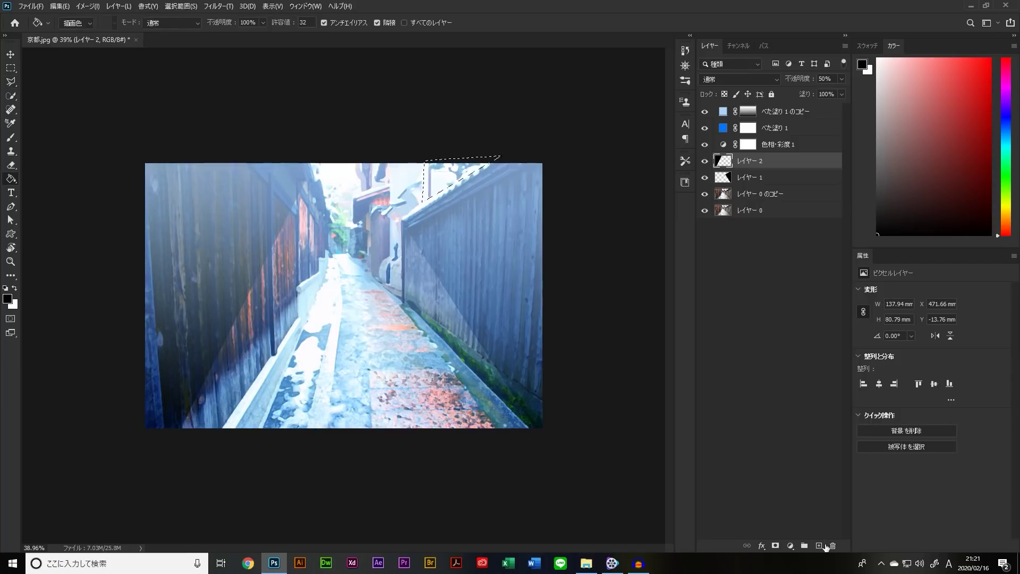
pyautogui.hotkey('ctrl', 'shift', 'alt', 'n')
pyautogui.press('7')
pyautogui.press('2')
pyautogui.scroll(3, 424, 203)
pyautogui.press('5')
pyautogui.press('7')
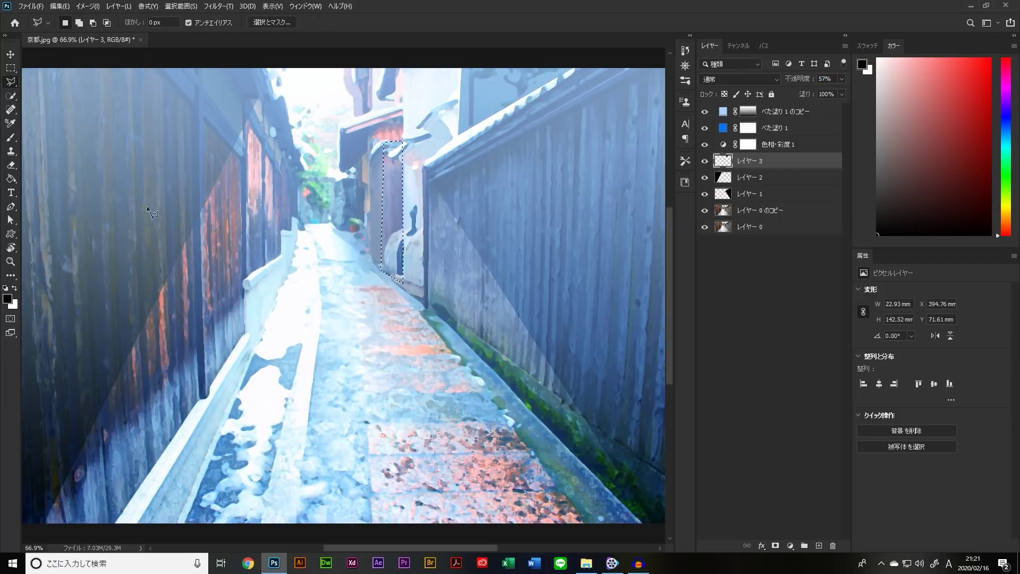
pyautogui.click(10, 179)
pyautogui.scroll(-3, 372, 241)
pyautogui.scroll(1, 373, 241)
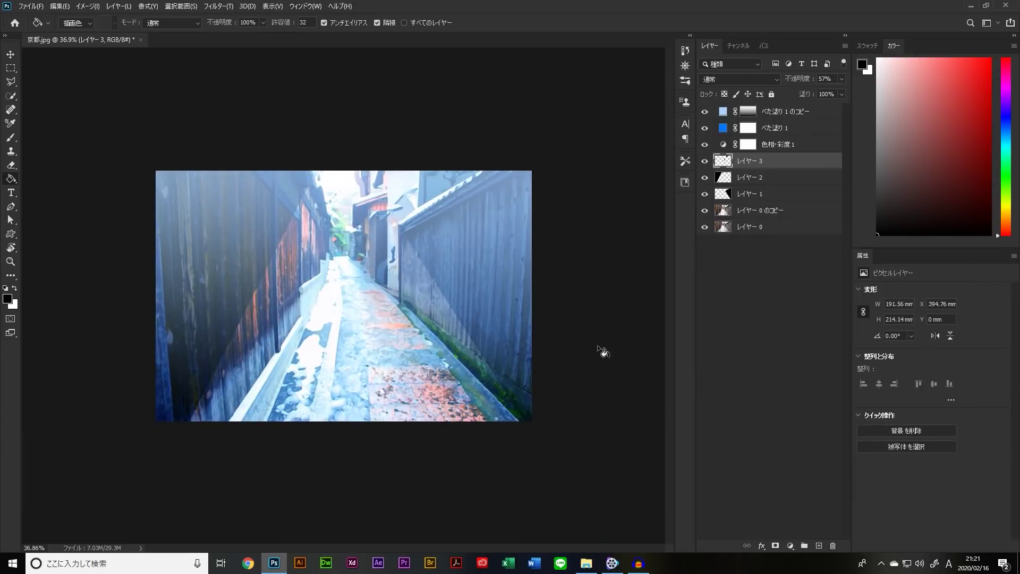
# - With the Move tool active, zoom in to inspect the alley, then return to full view
pyautogui.press('v')
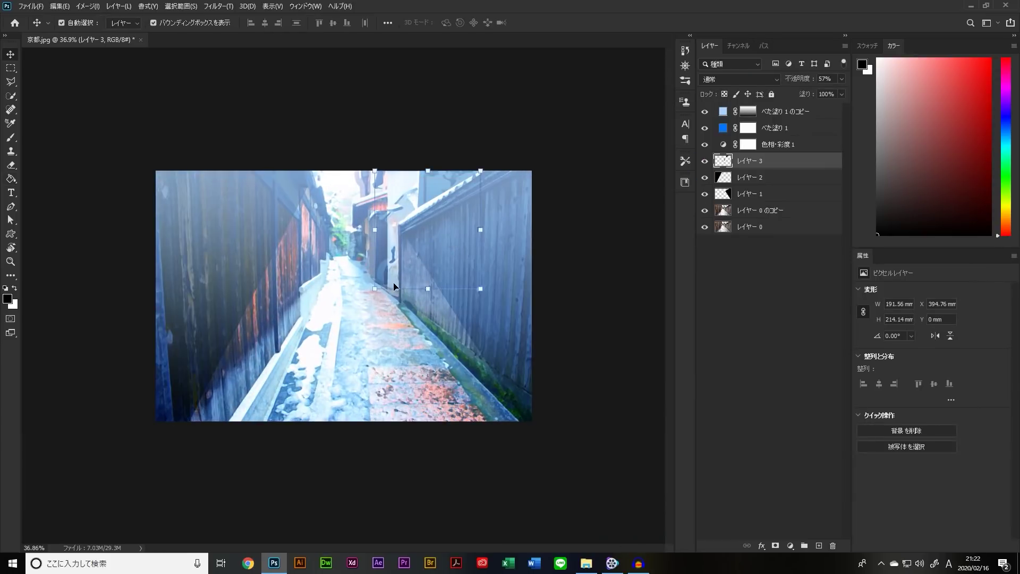
pyautogui.click(548, 322)
pyautogui.keyDown('ctrl'); pyautogui.click(400, 332); pyautogui.keyUp('ctrl')
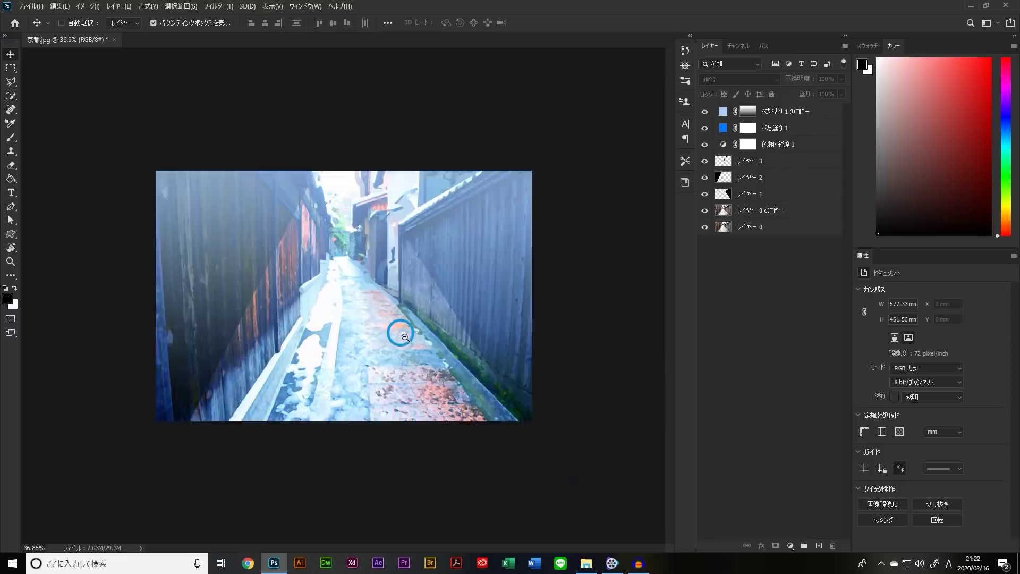
pyautogui.keyDown('alt'); pyautogui.click(405, 342); pyautogui.keyUp('alt')
# - Toggle the wall shadow layers on and off to compare the picture with and without them
pyautogui.moveTo(704, 196); pyautogui.dragTo(705, 177)
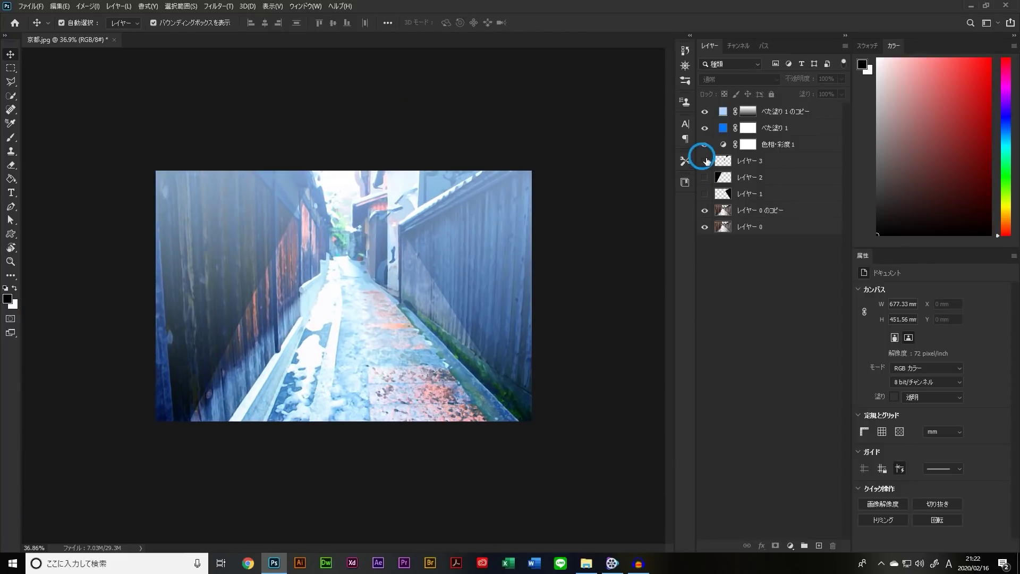
pyautogui.click(704, 194)
pyautogui.click(705, 193)
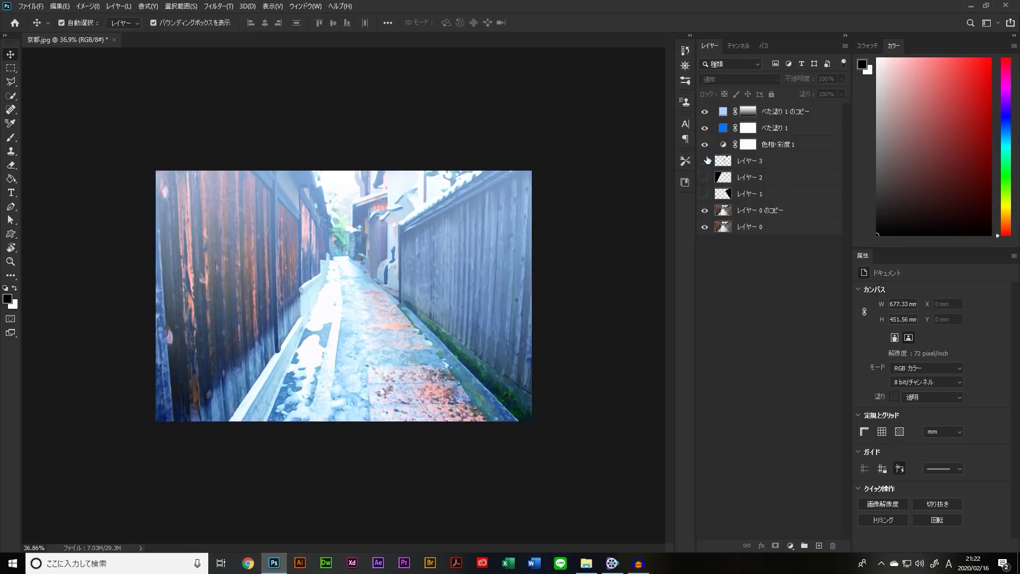
pyautogui.click(705, 194)
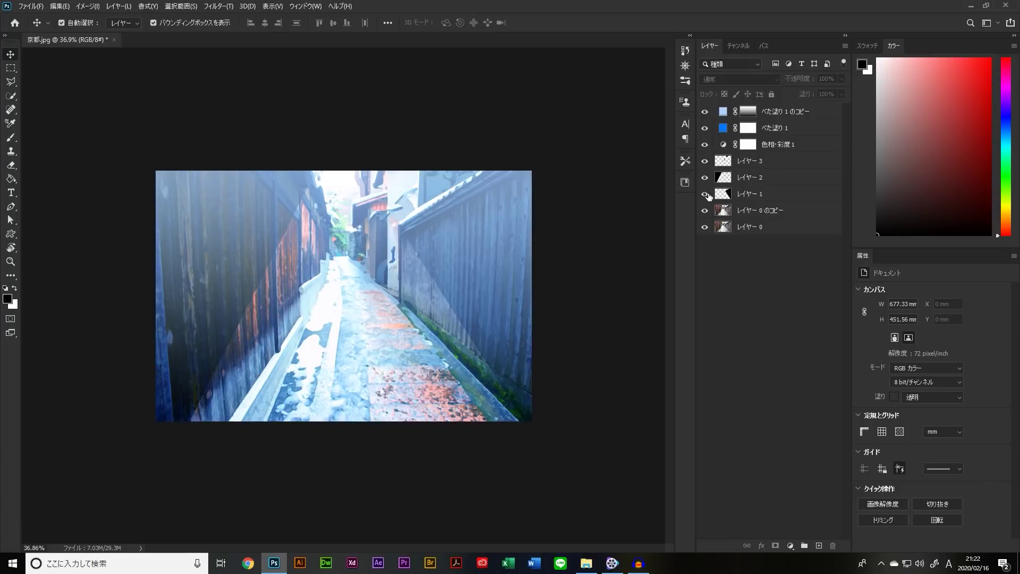
pyautogui.click(705, 194)
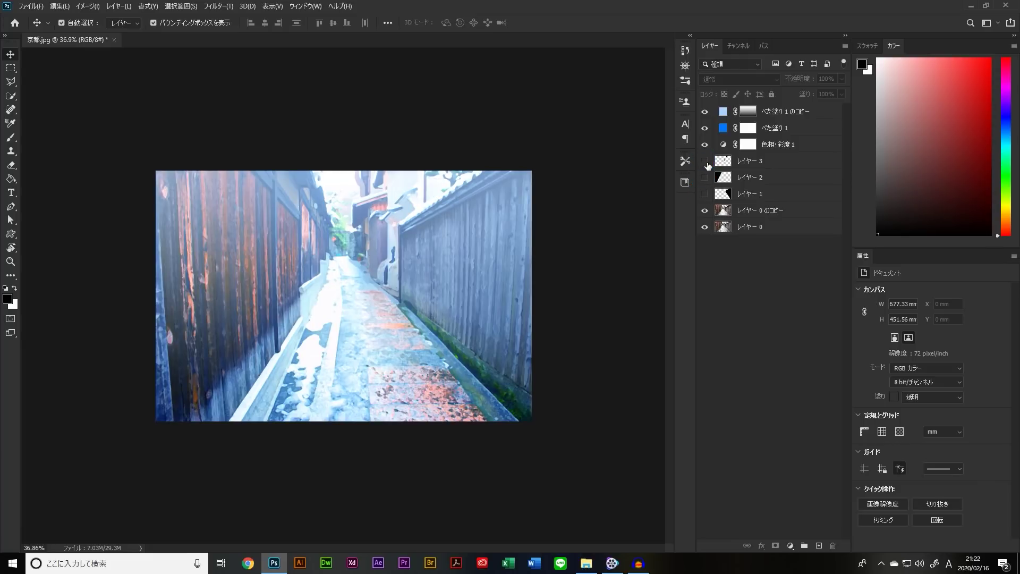
pyautogui.click(705, 194)
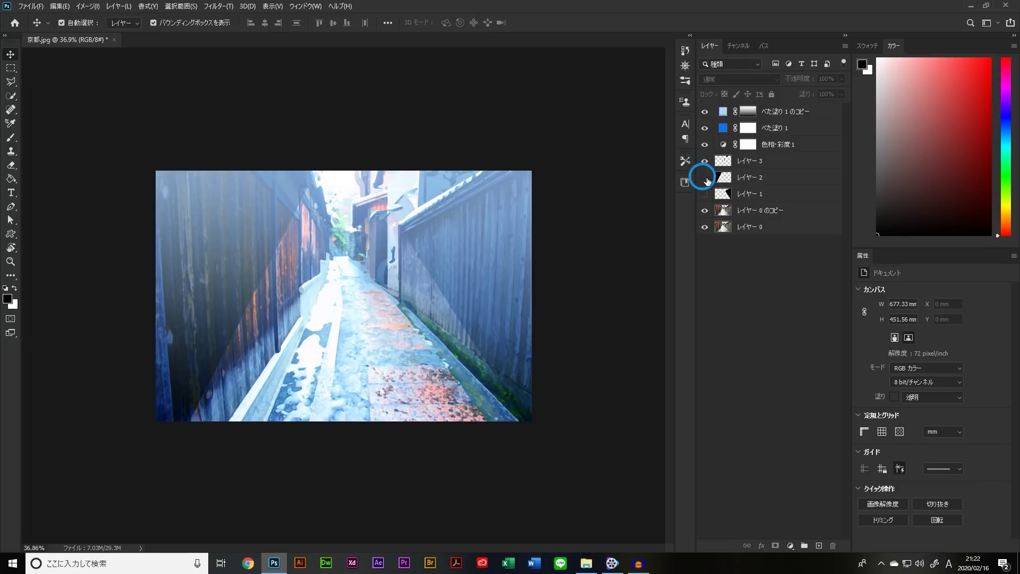
pyautogui.click(705, 194)
pyautogui.click(586, 563)
# - Place the suited girl illustration from the サンプル folder into the alley, enlarged to about 159%
pyautogui.doubleClick(510, 109)
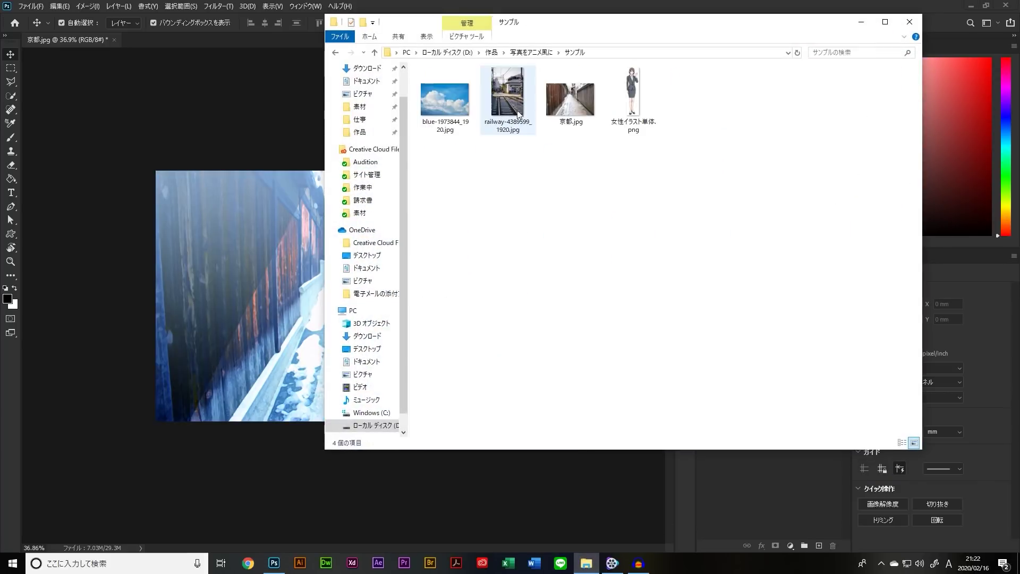
pyautogui.moveTo(633, 99); pyautogui.dragTo(321, 309)
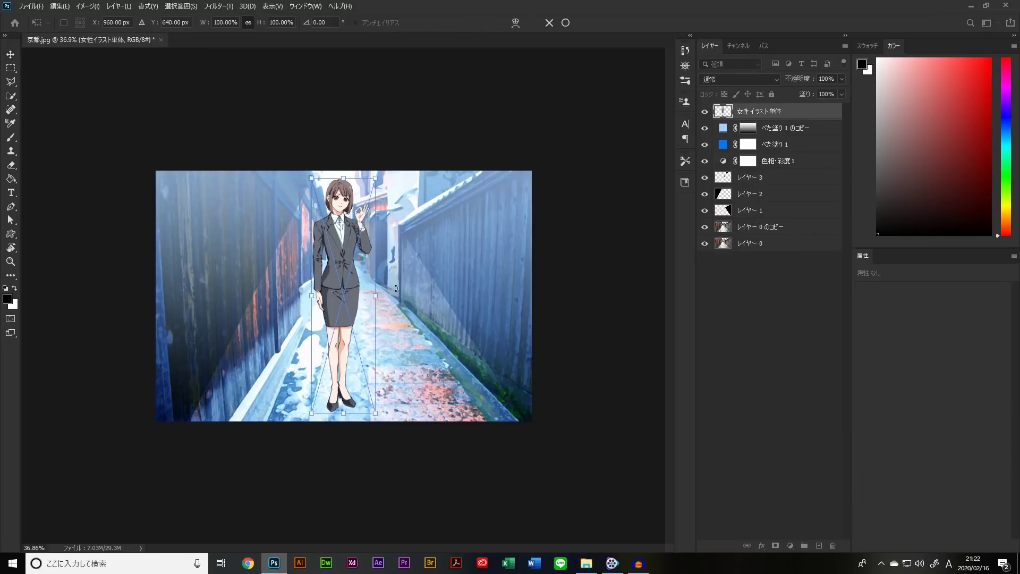
pyautogui.moveTo(373, 181); pyautogui.dragTo(529, 72)
pyautogui.press('Return')
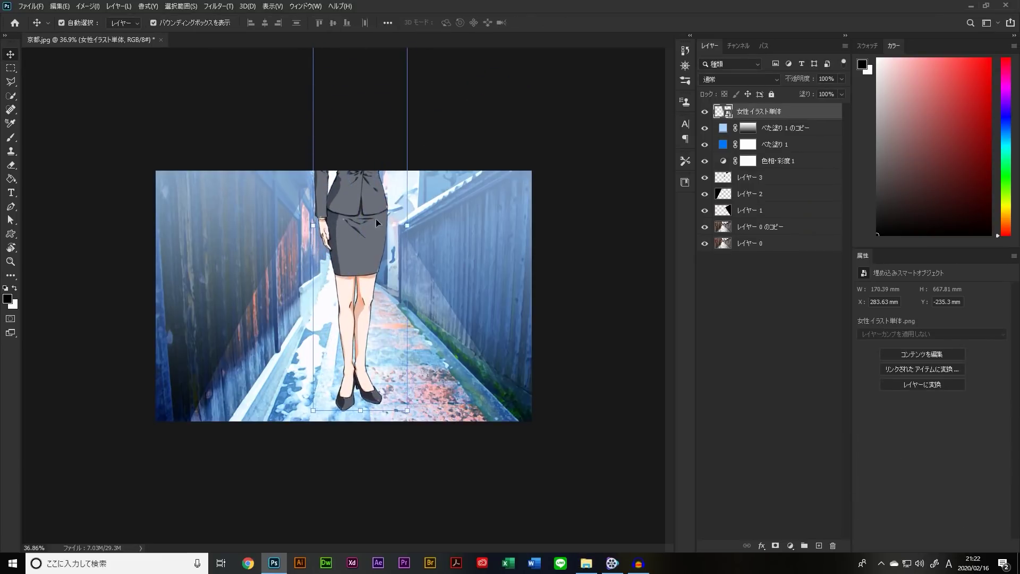
pyautogui.moveTo(398, 165); pyautogui.dragTo(400, 316)
pyautogui.click(413, 198)
pyautogui.moveTo(364, 257); pyautogui.dragTo(375, 290)
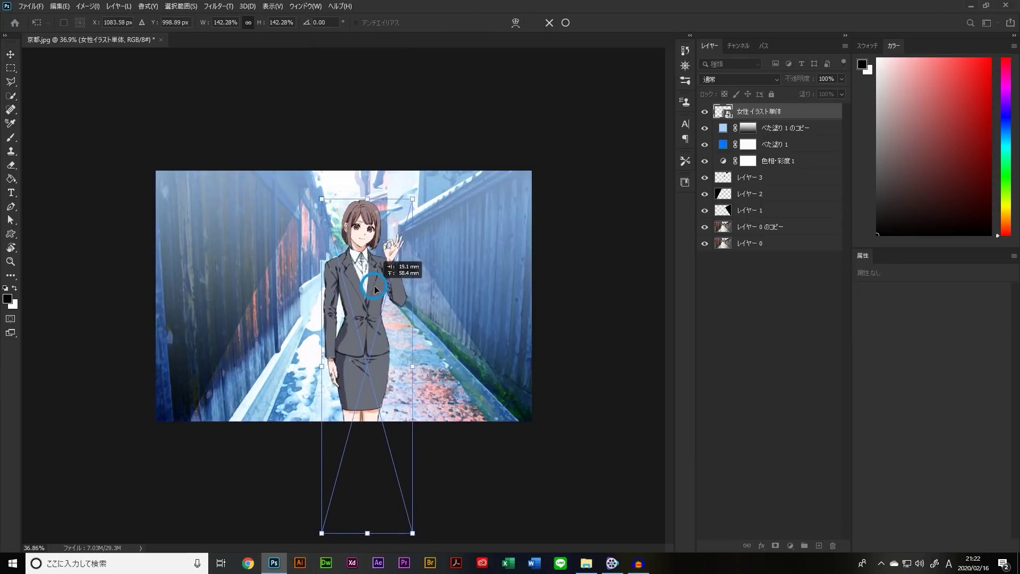
pyautogui.press('Return')
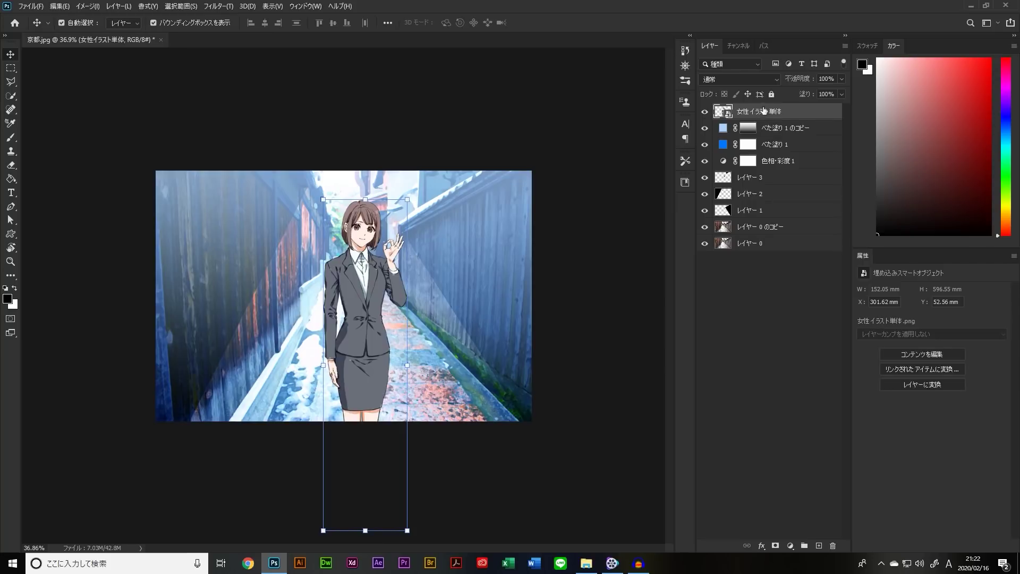
# - Move the woman layer beneath 色相・彩度 1 so she takes the blue tint, and nudge her position
pyautogui.moveTo(783, 117); pyautogui.dragTo(792, 178)
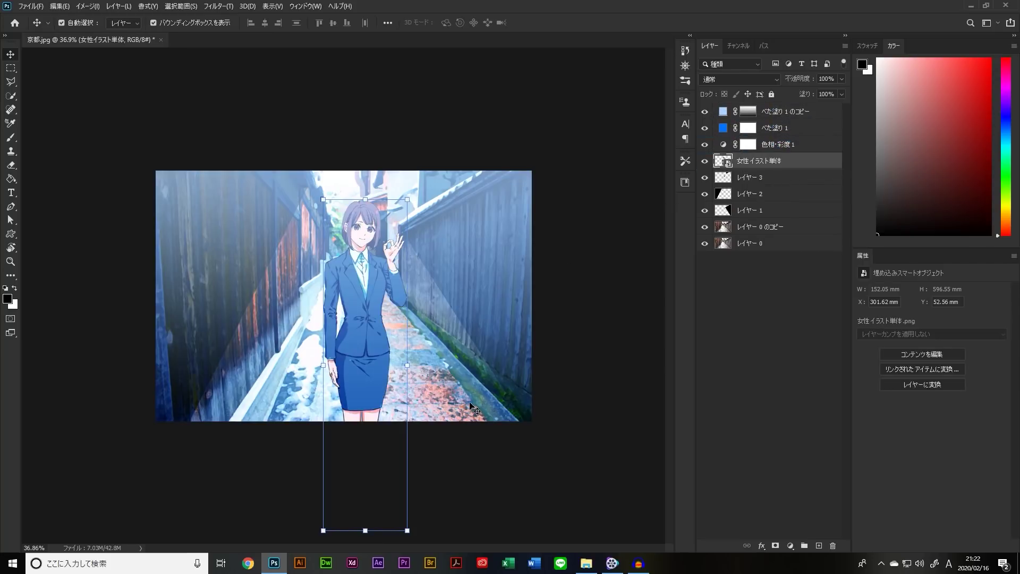
pyautogui.hotkey('ctrl', 't')
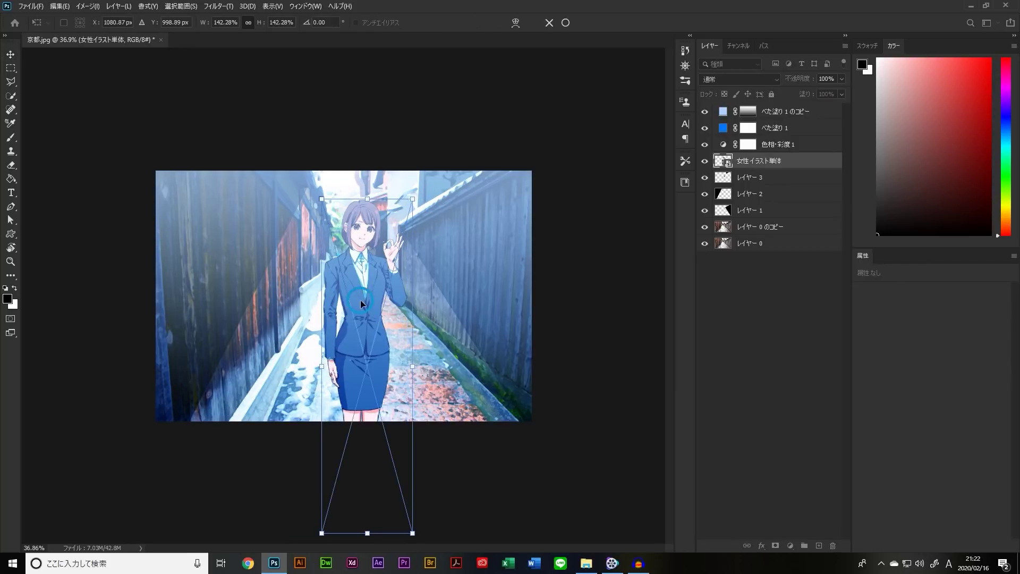
pyautogui.moveTo(361, 300); pyautogui.dragTo(358, 308)
pyautogui.press('Return')
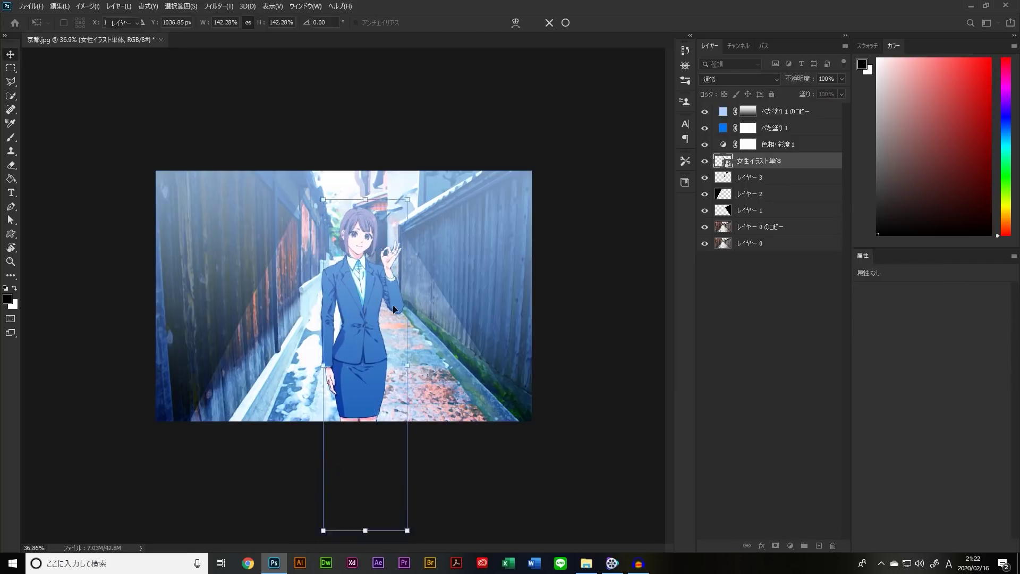
pyautogui.click(499, 458)
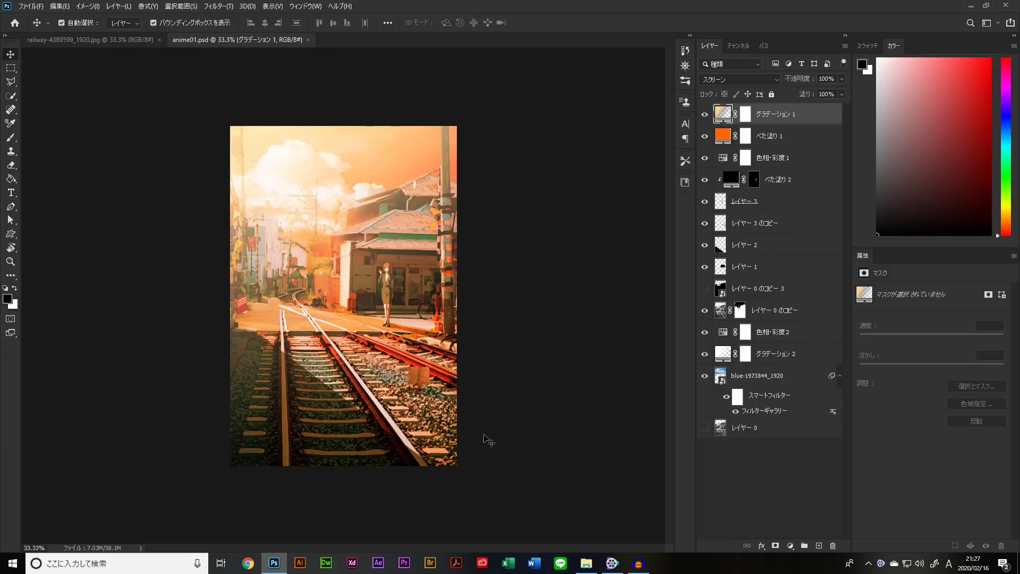
# - Bring up the untouched railway-4389599_1920.jpg photo document
pyautogui.click(121, 43)
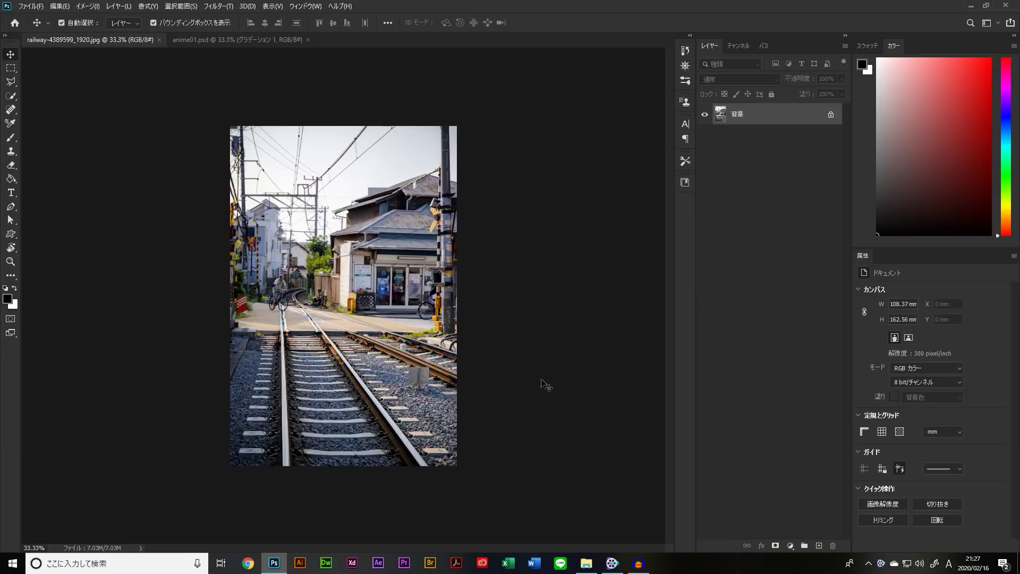
# - Duplicate the 背景 background layer of the railway photo
pyautogui.rightClick(752, 119)
pyautogui.click(788, 141)
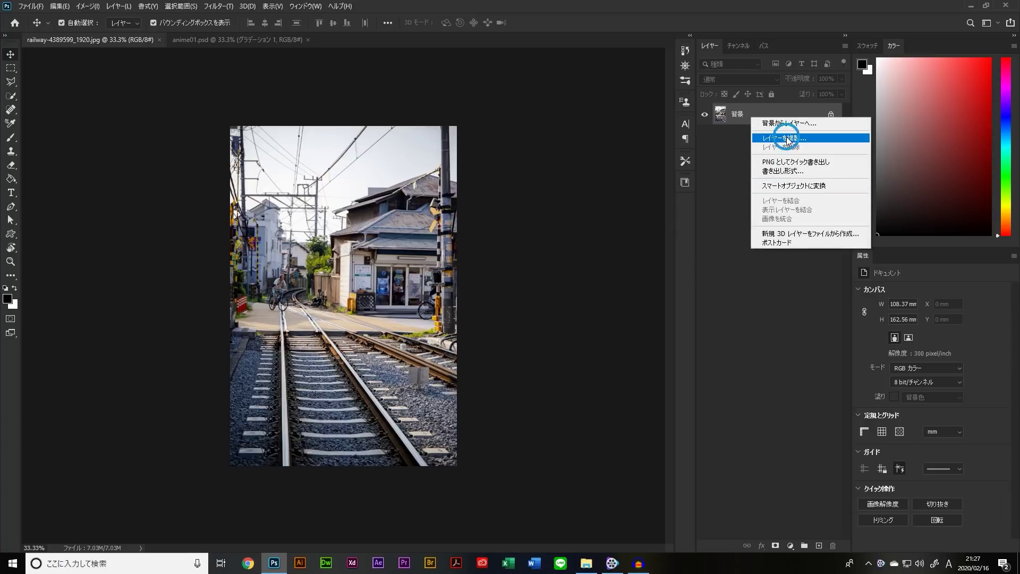
pyautogui.click(599, 159)
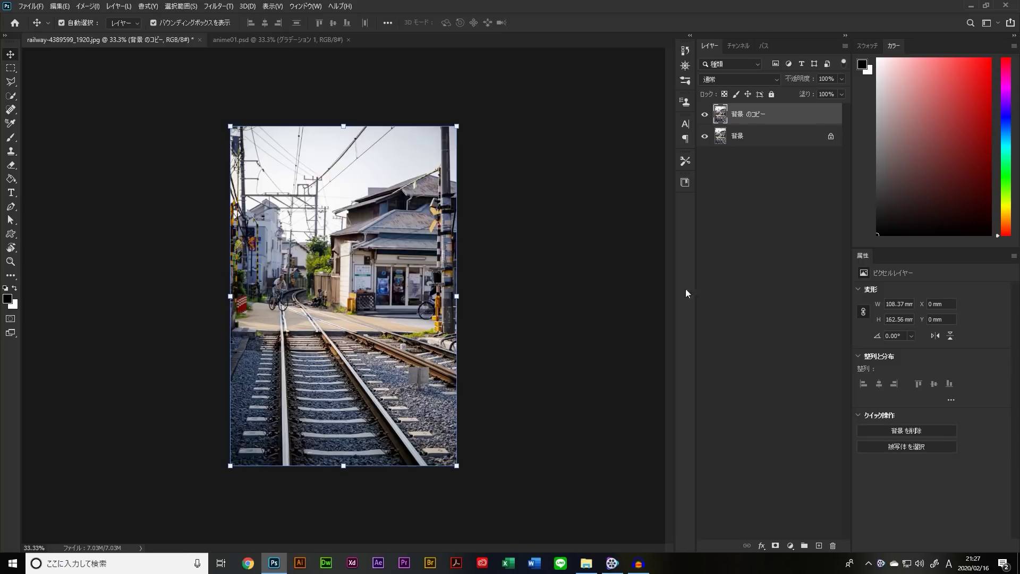
# - Apply the Filter Gallery's Dry Brush to the copy with Brush Detail 6
pyautogui.click(219, 5)
pyautogui.click(239, 49)
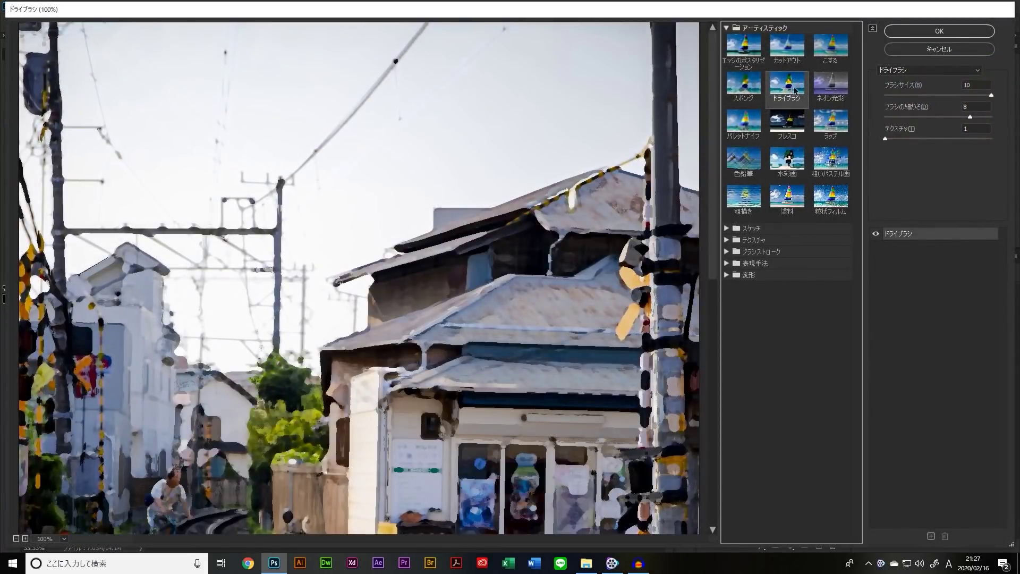
pyautogui.keyDown('alt'); pyautogui.click(421, 232); pyautogui.keyUp('alt')
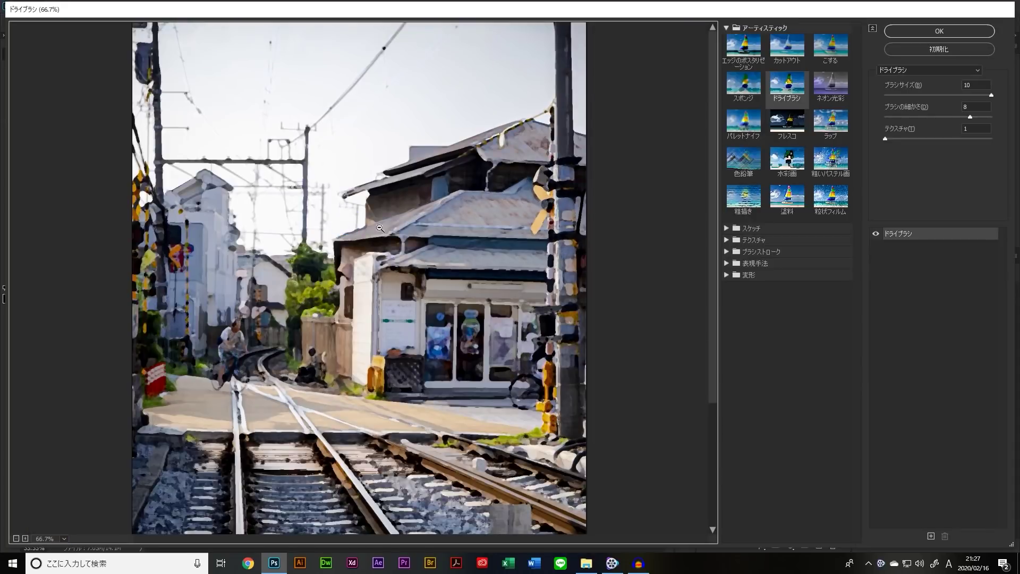
pyautogui.keyDown('alt'); pyautogui.click(387, 228); pyautogui.keyUp('alt')
pyautogui.click(987, 95)
pyautogui.moveTo(969, 121); pyautogui.dragTo(955, 120)
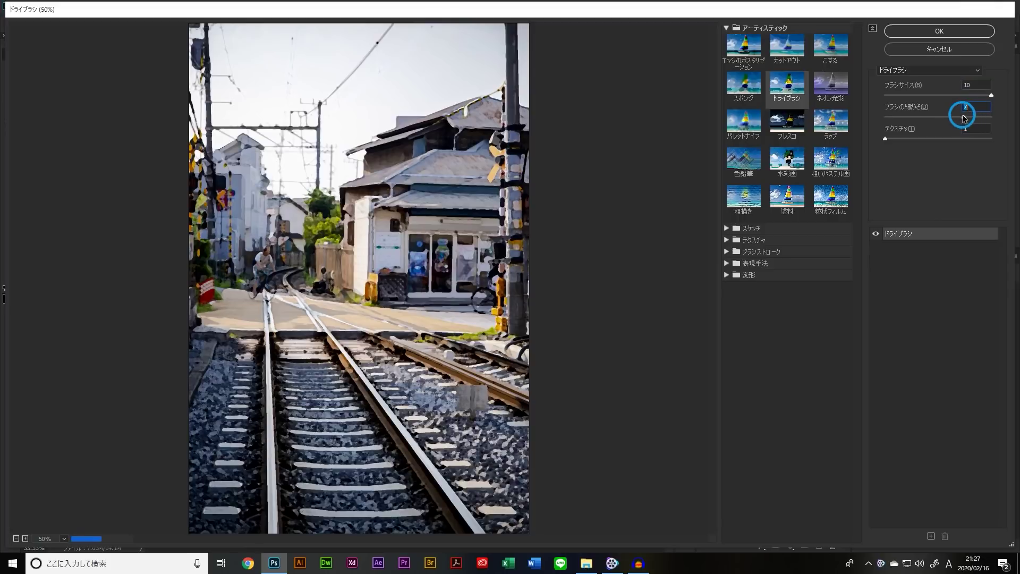
pyautogui.click(964, 35)
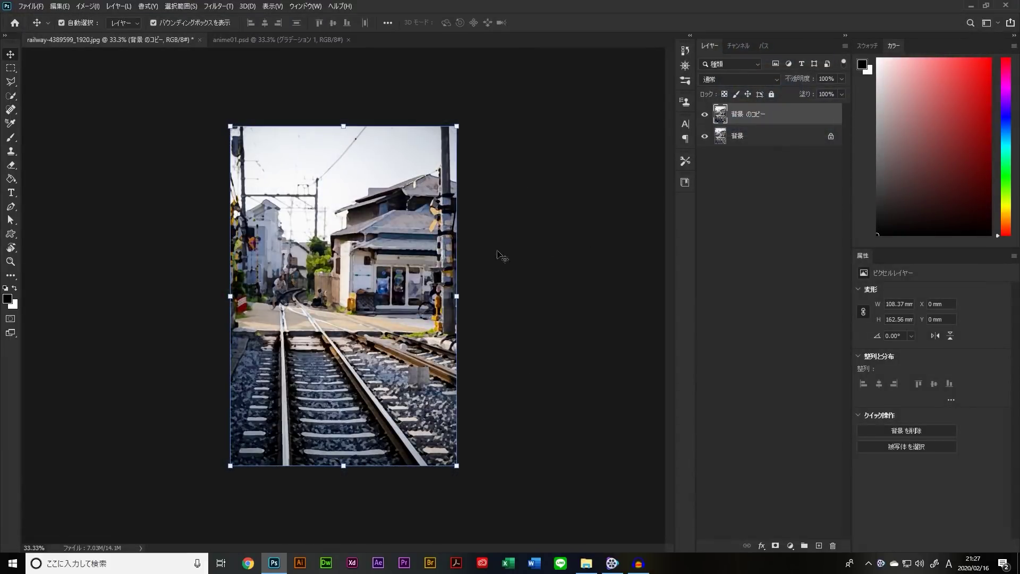
pyautogui.moveTo(323, 321); pyautogui.dragTo(346, 320)
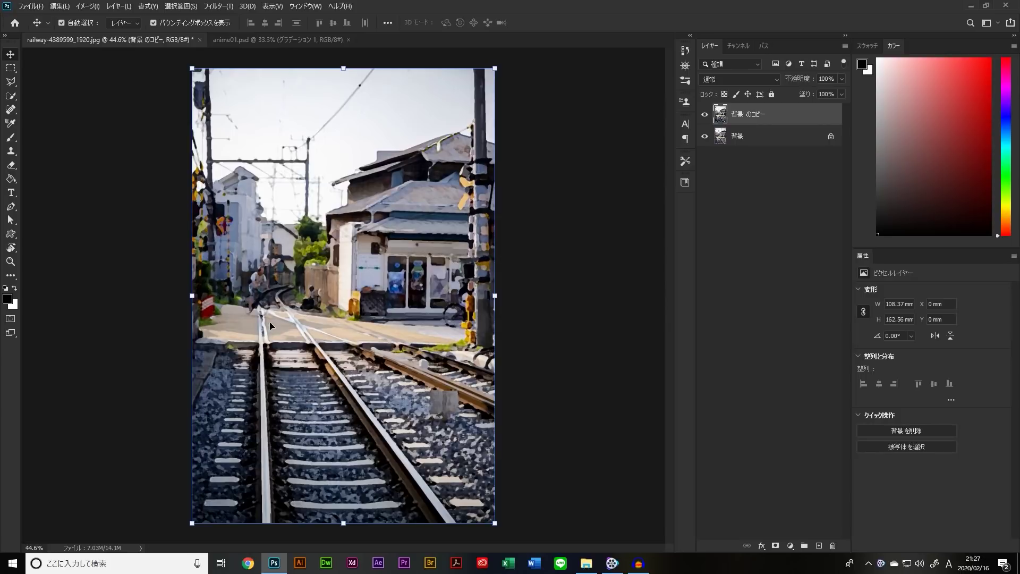
# - Spot-heal away the pedestrian standing beside the left side of the tracks
pyautogui.click(10, 110)
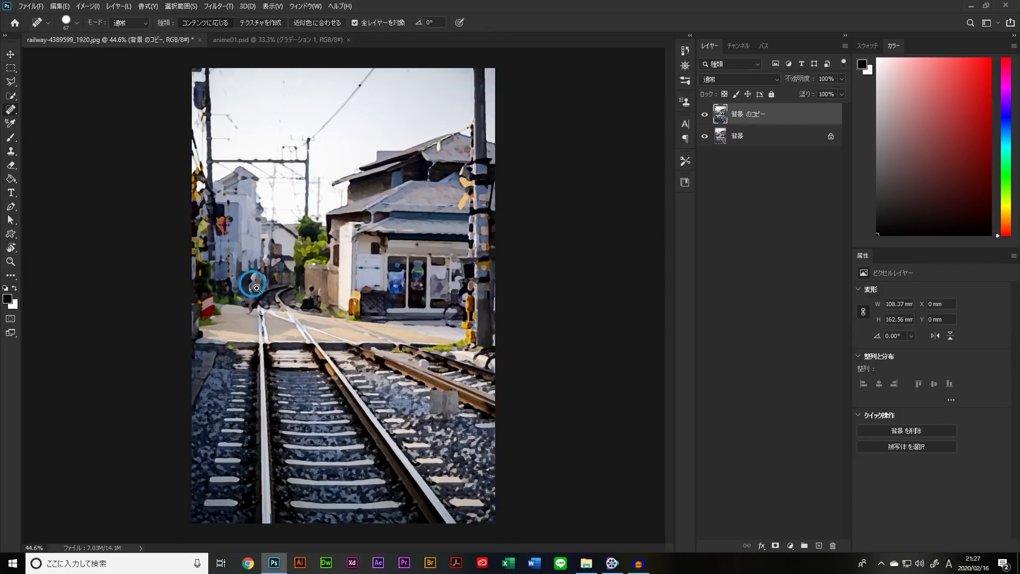
pyautogui.moveTo(256, 287); pyautogui.dragTo(221, 245)
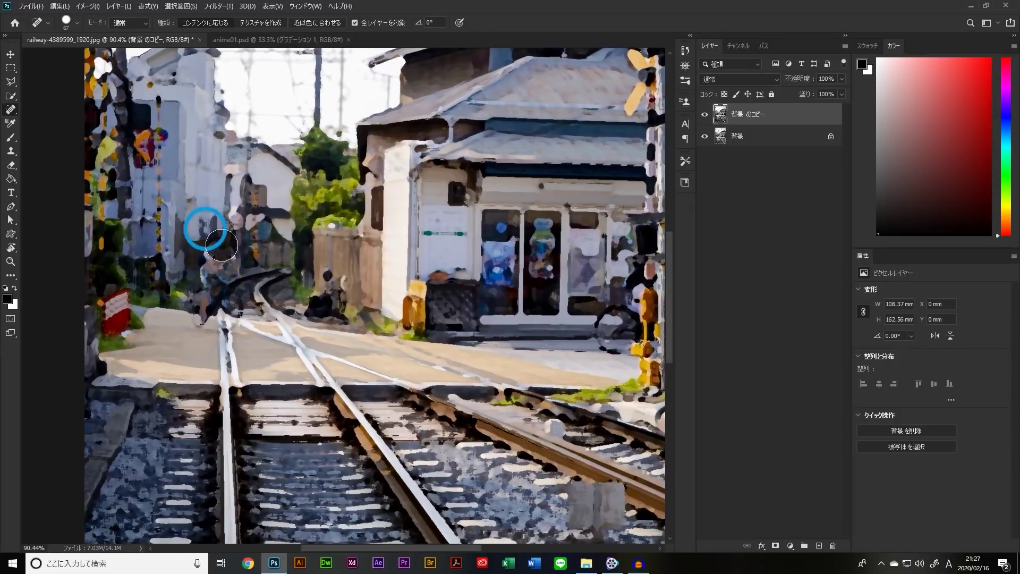
pyautogui.moveTo(221, 245); pyautogui.dragTo(215, 247)
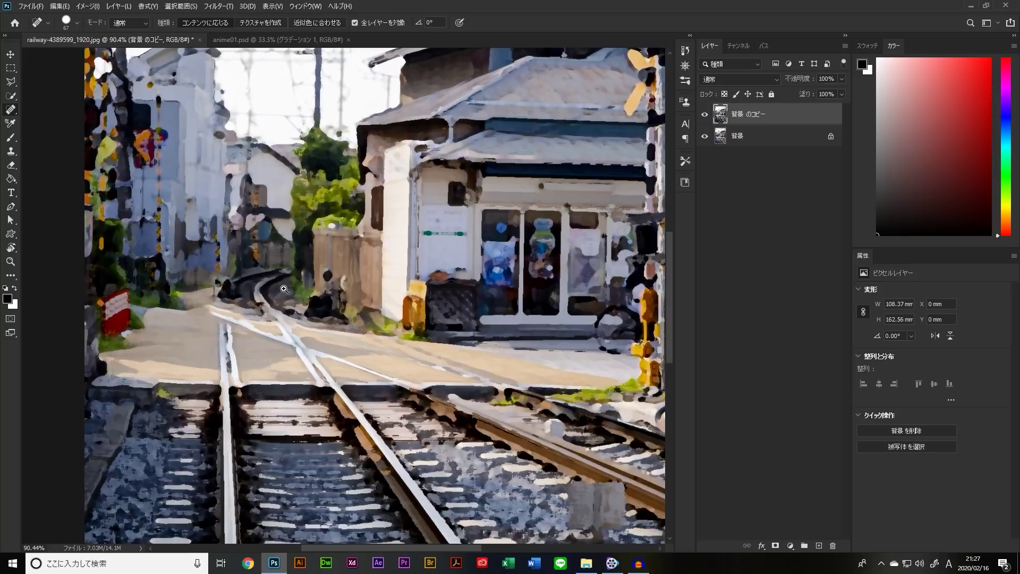
pyautogui.moveTo(287, 295); pyautogui.dragTo(224, 296)
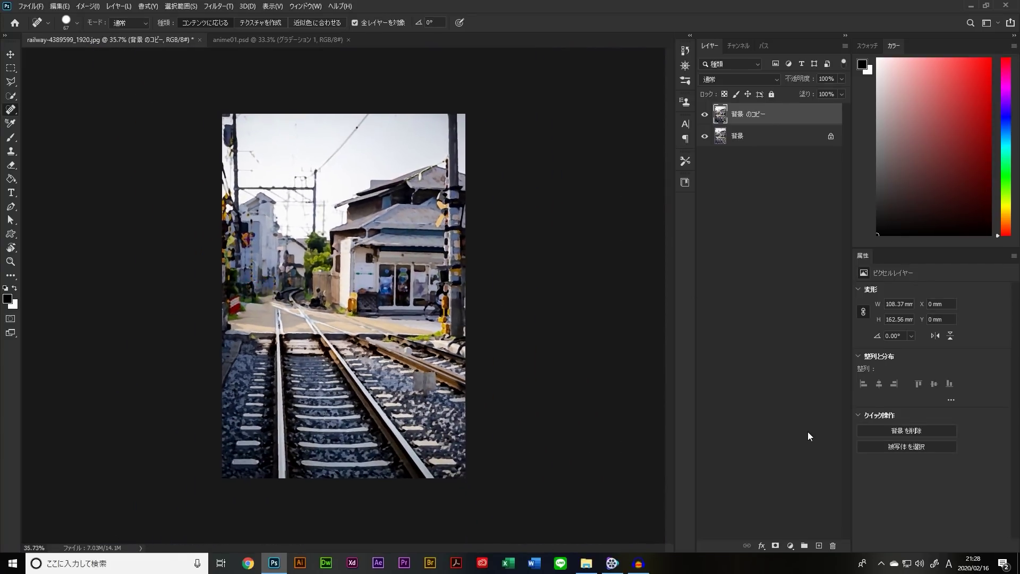
# - Add a Hue/Saturation adjustment layer with Saturation raised to +41
pyautogui.click(791, 547)
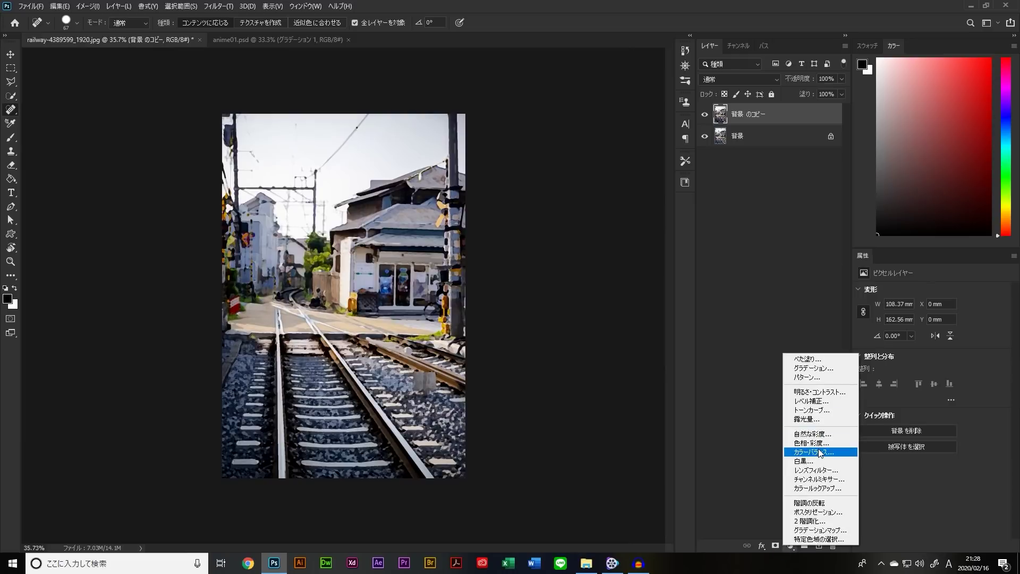
pyautogui.click(811, 448)
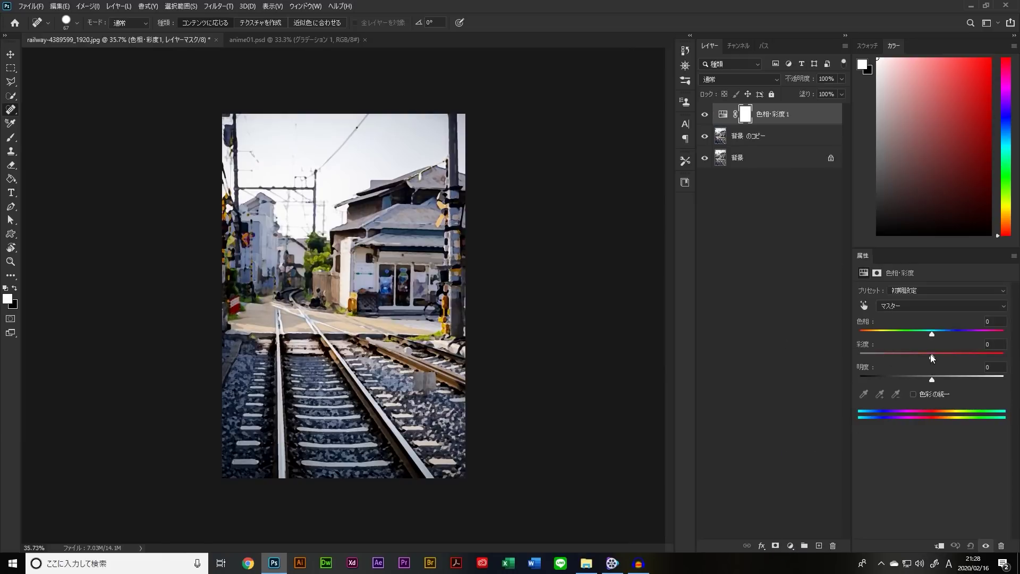
pyautogui.moveTo(934, 356); pyautogui.dragTo(962, 357)
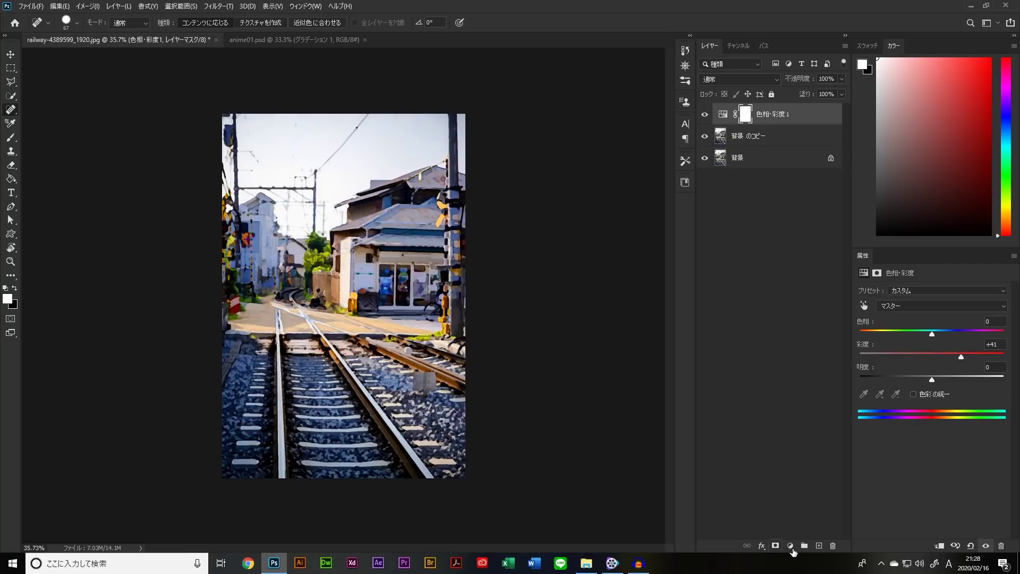
pyautogui.click(792, 548)
pyautogui.click(803, 363)
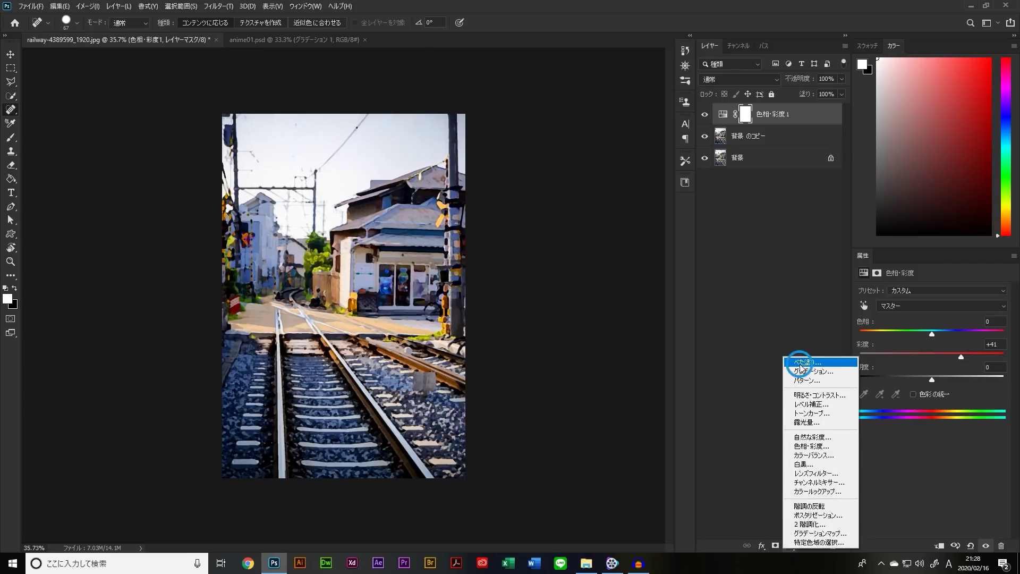
# - Create an orange #ff7800 solid fill layer and blend it in Soft Light
pyautogui.click(777, 265)
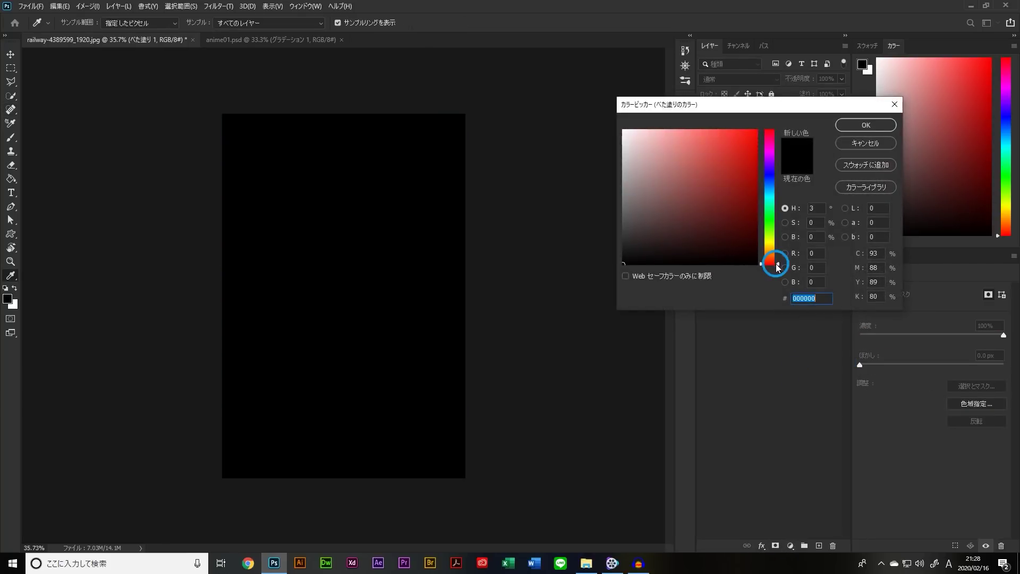
pyautogui.moveTo(777, 266); pyautogui.dragTo(775, 250)
pyautogui.moveTo(725, 228); pyautogui.dragTo(766, 110)
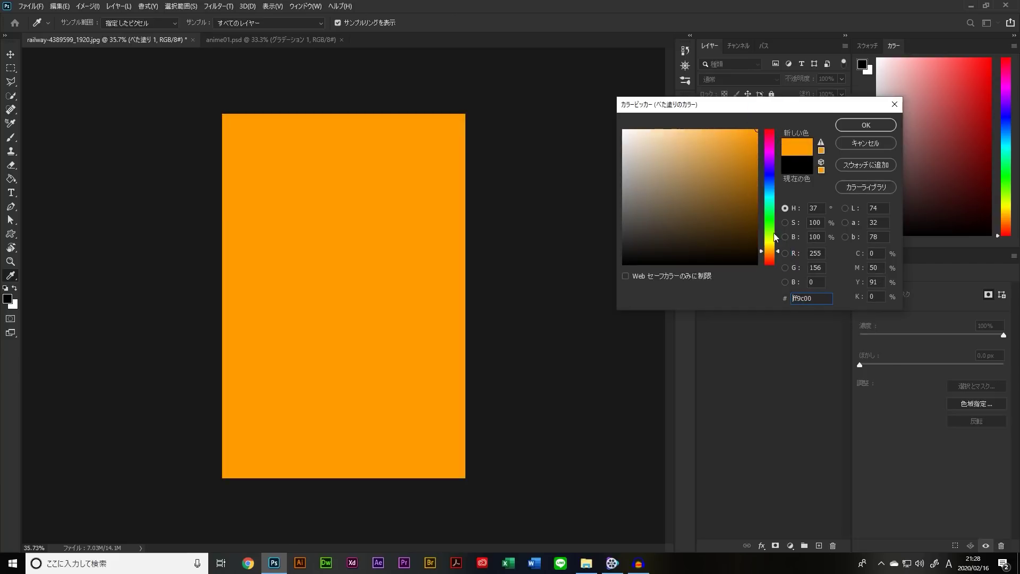
pyautogui.moveTo(780, 255); pyautogui.dragTo(783, 260)
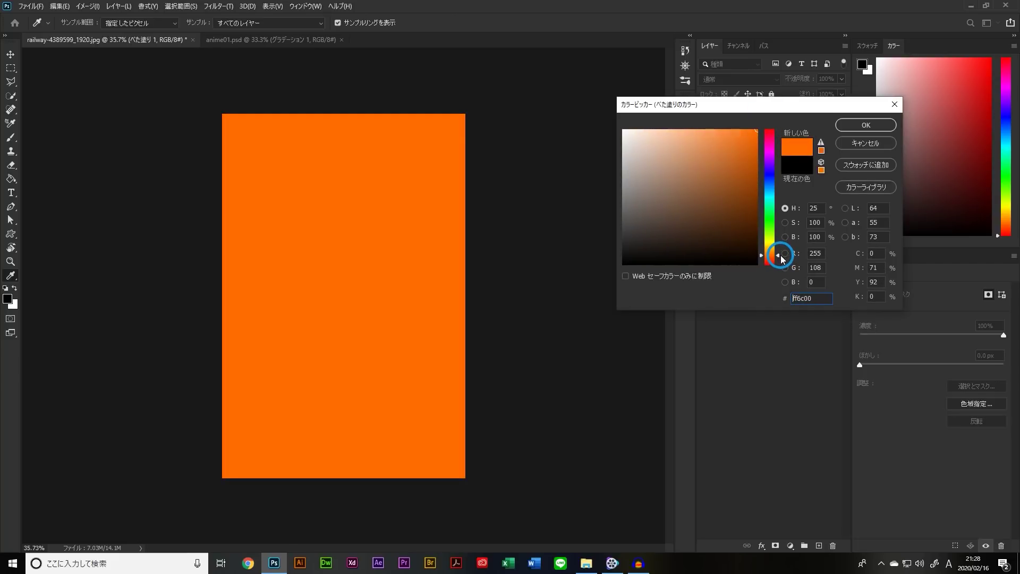
pyautogui.moveTo(782, 259); pyautogui.dragTo(783, 259)
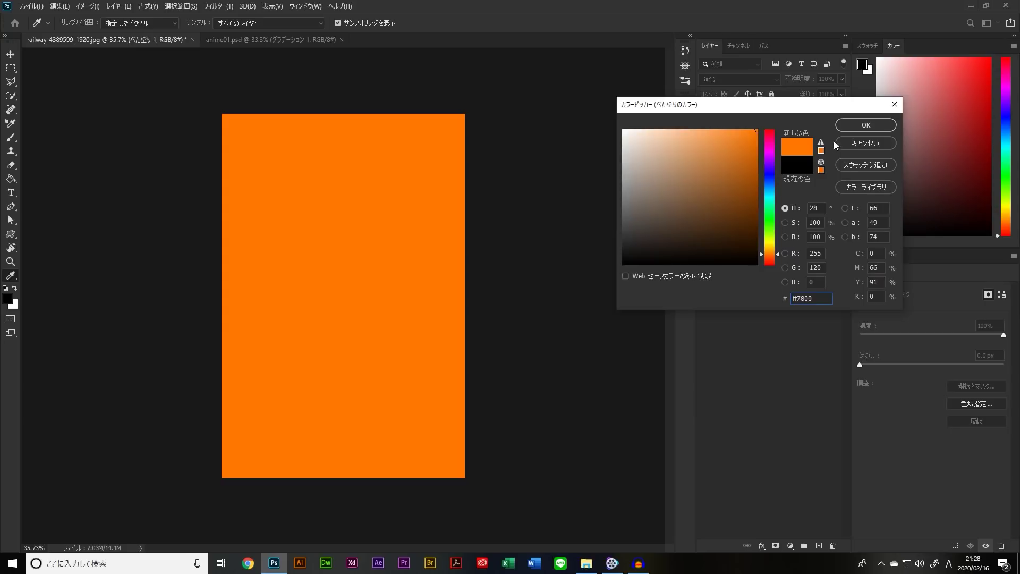
pyautogui.click(863, 125)
pyautogui.click(776, 79)
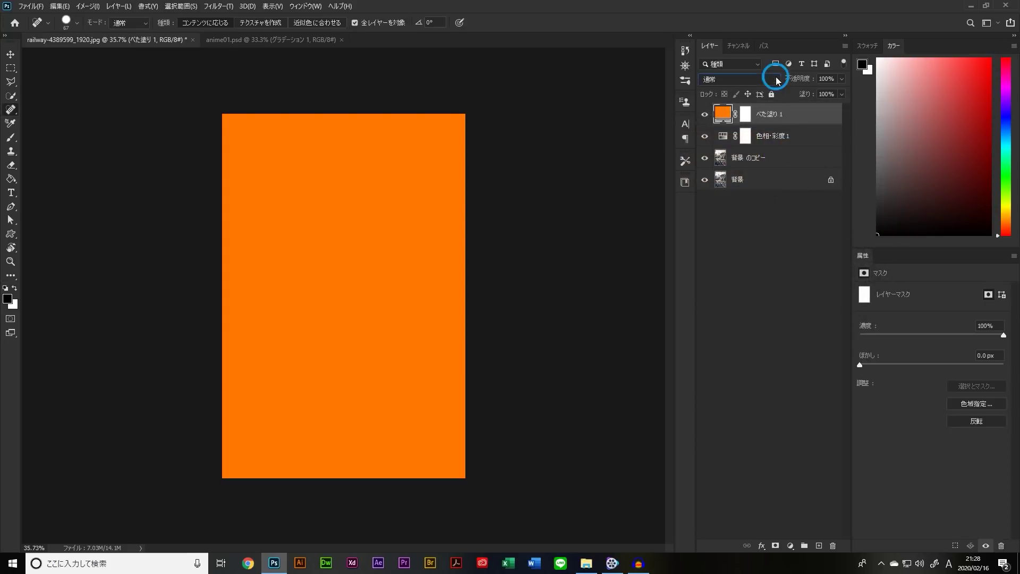
pyautogui.click(753, 235)
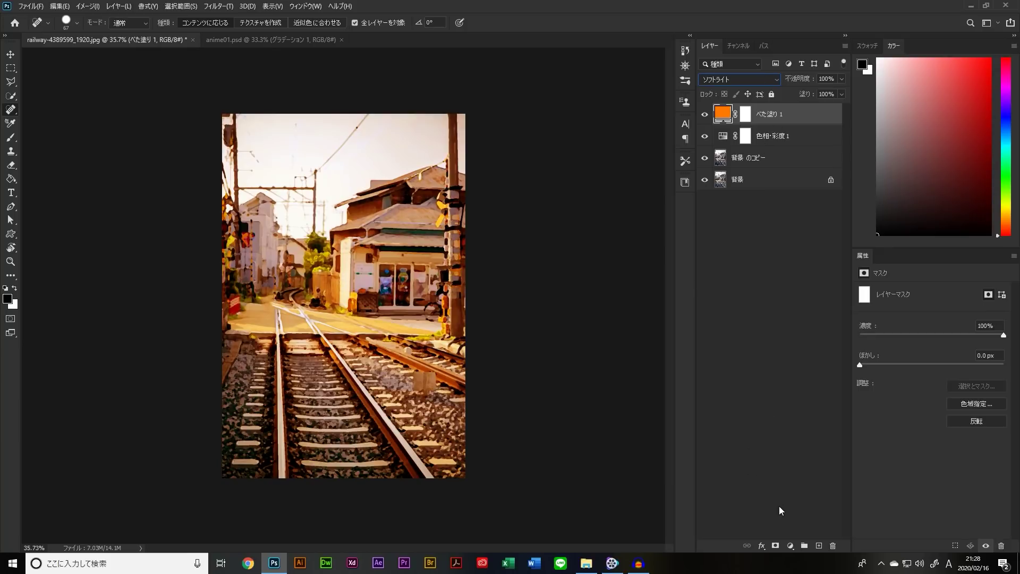
pyautogui.rightClick(800, 108)
# - Duplicate the orange fill, recolour the copy to pale peach #ffd3ac, and set it to Screen
pyautogui.click(841, 157)
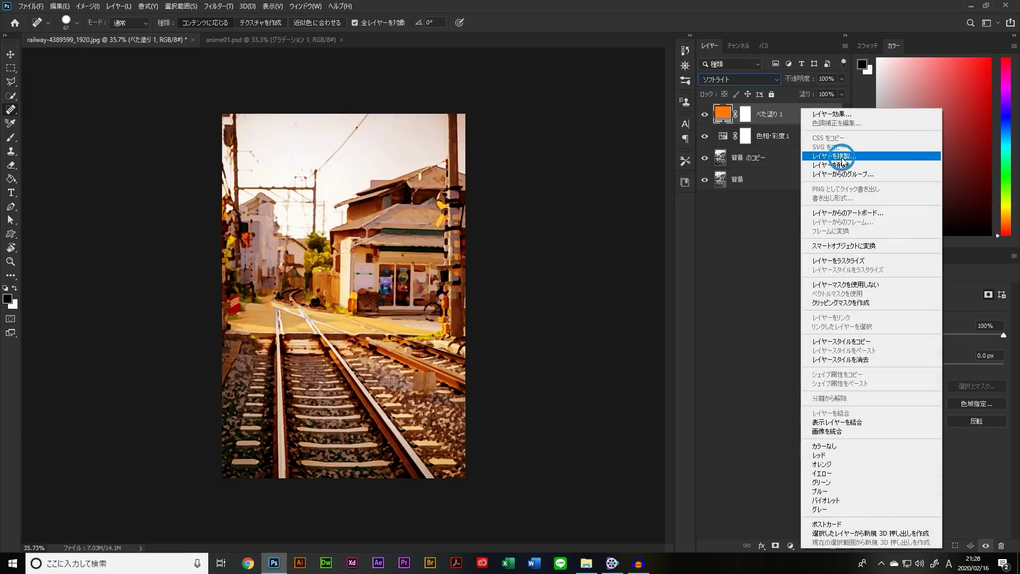
pyautogui.click(597, 161)
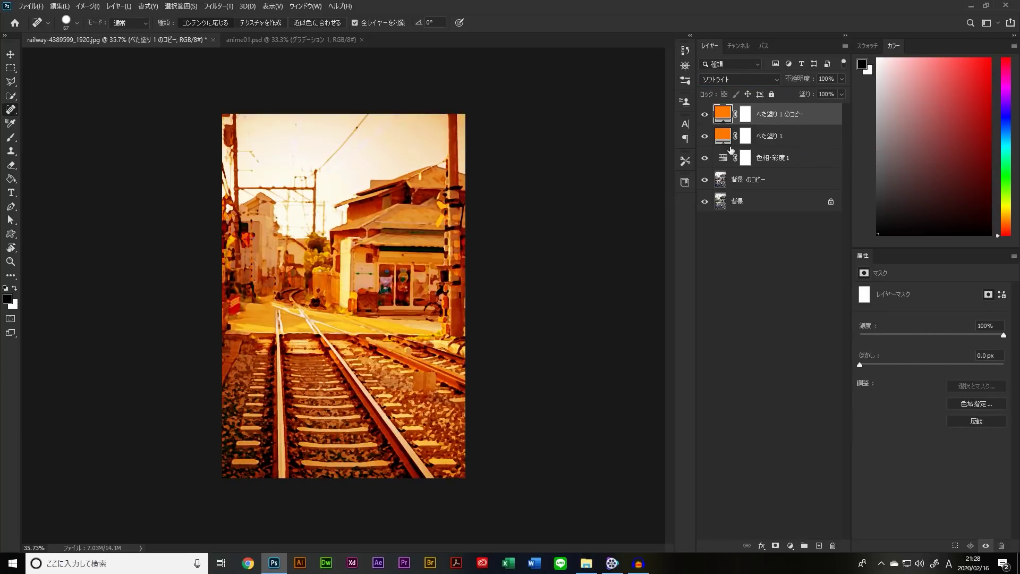
pyautogui.doubleClick(723, 113)
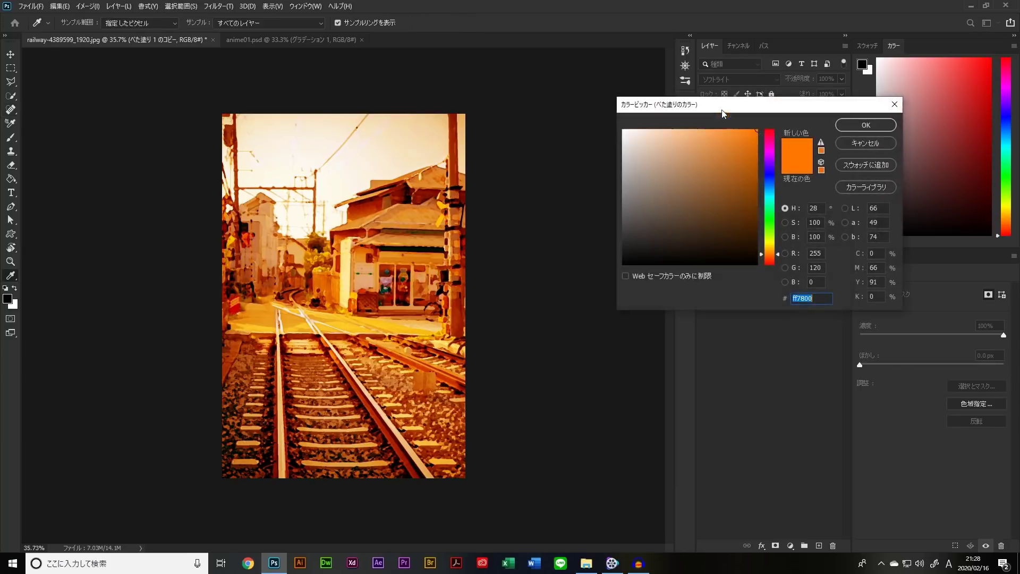
pyautogui.moveTo(726, 129); pyautogui.dragTo(667, 124)
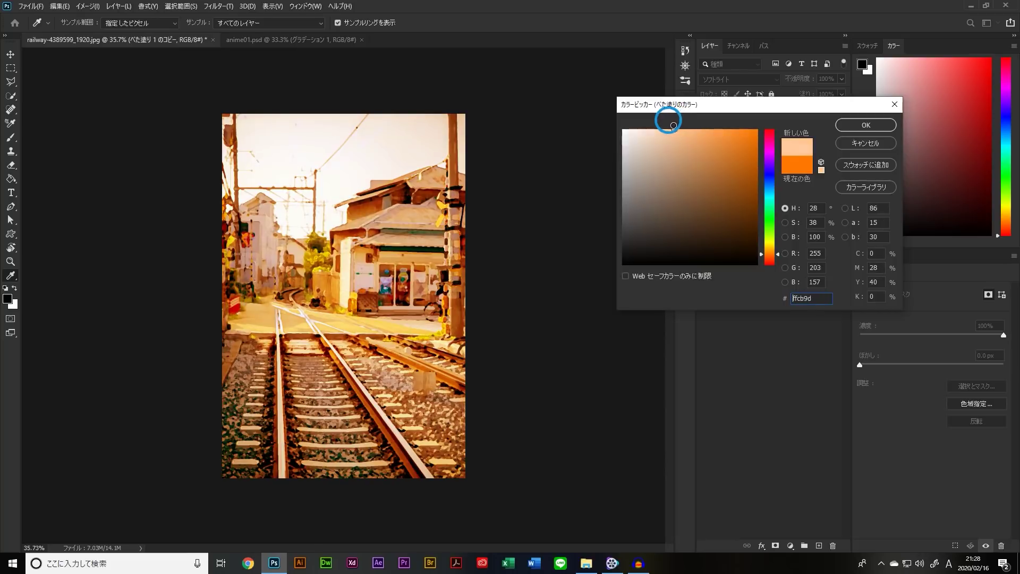
pyautogui.click(864, 125)
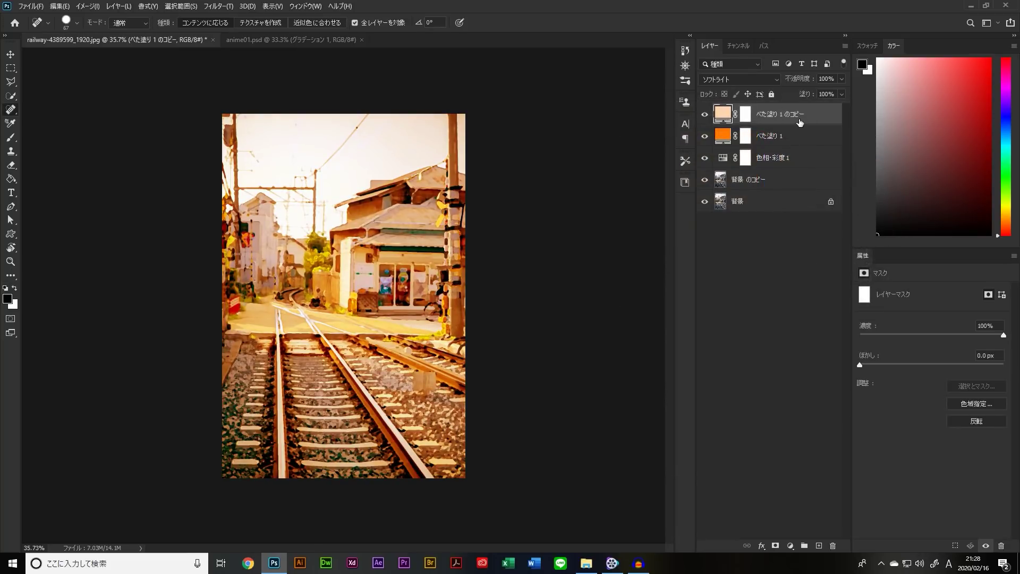
pyautogui.click(774, 81)
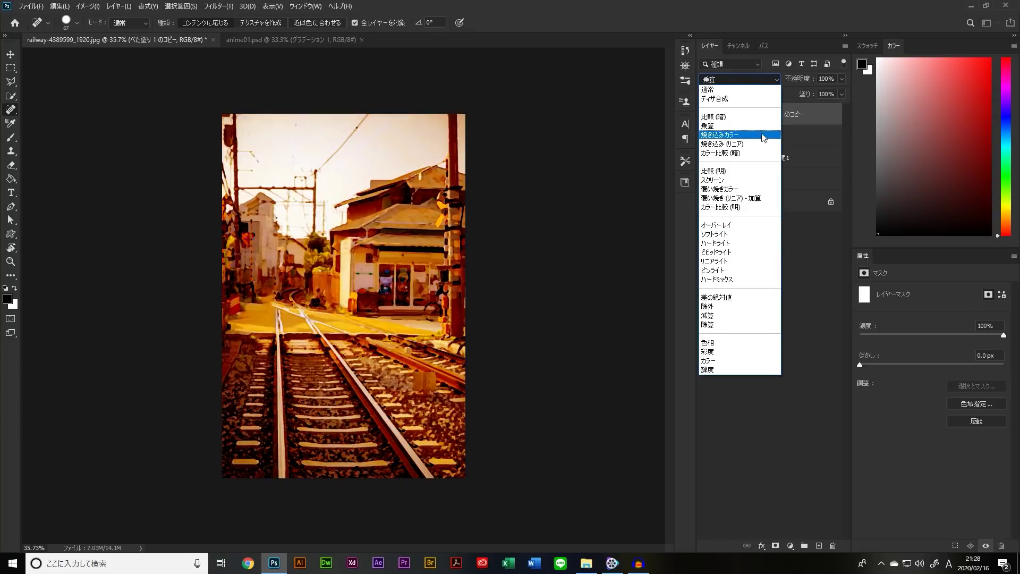
pyautogui.click(744, 180)
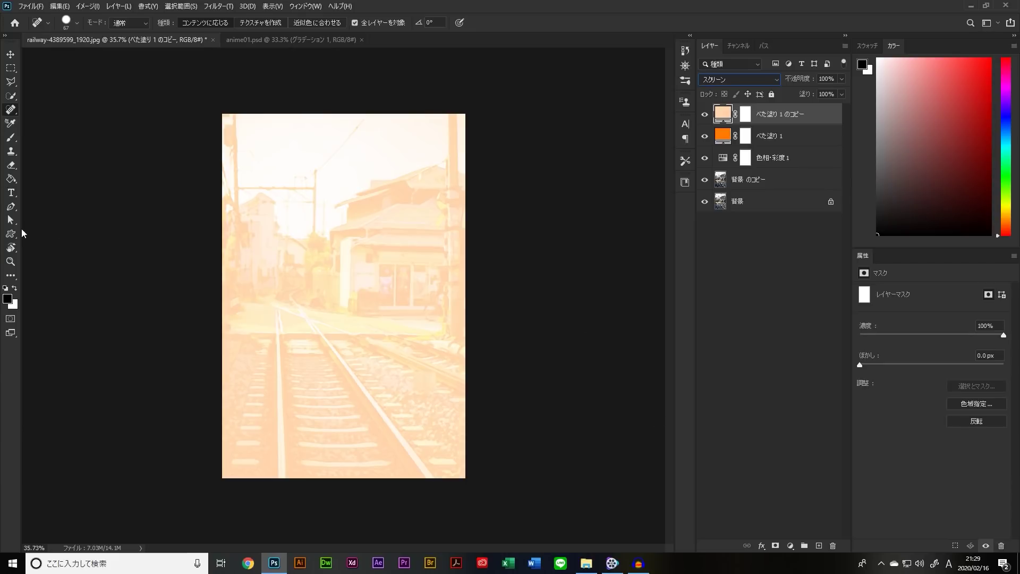
# - Fade the peach copy toward the bottom with a gradient mask and lower its opacity to 75%
pyautogui.click(10, 179)
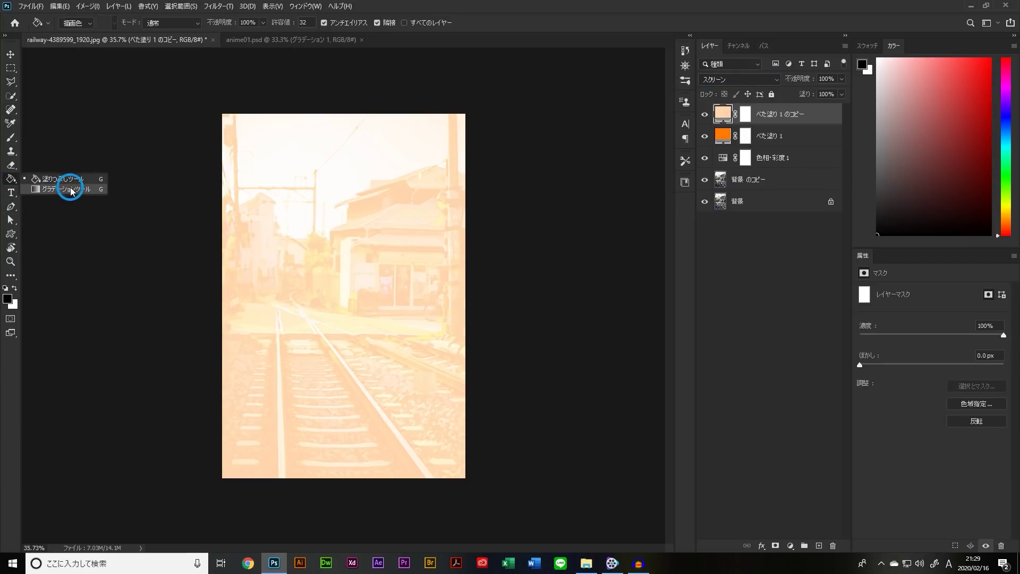
pyautogui.click(54, 179)
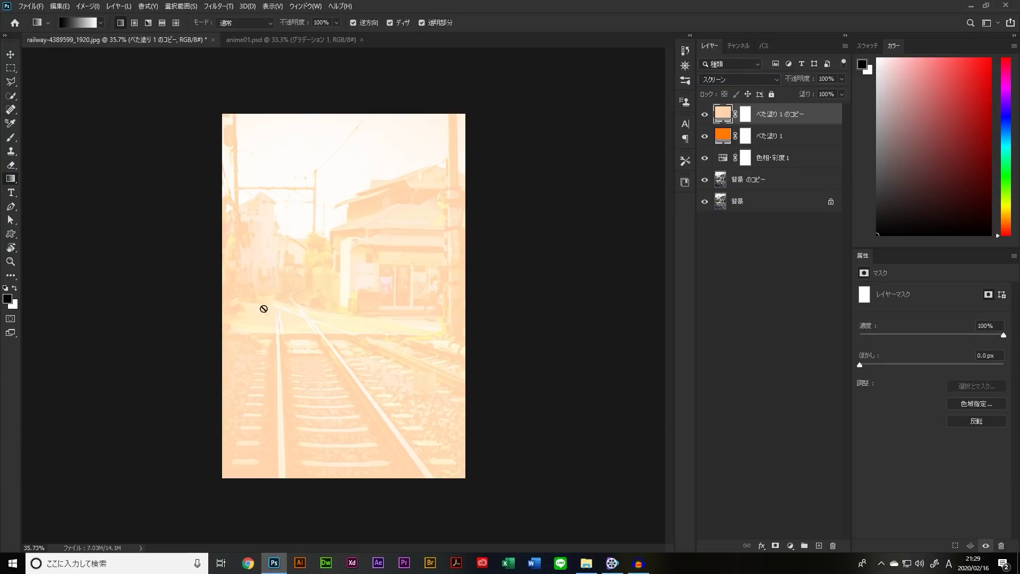
pyautogui.click(746, 115)
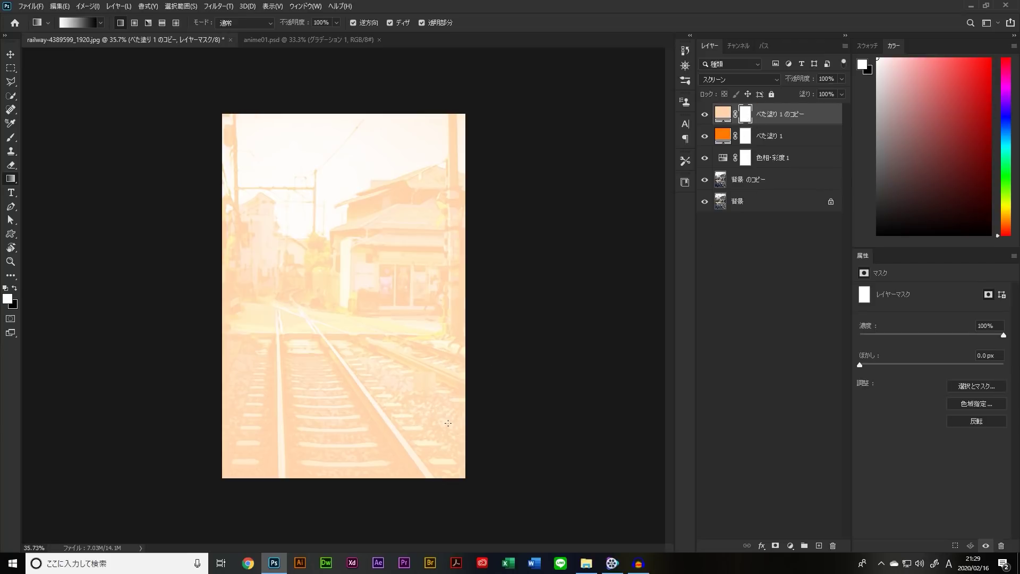
pyautogui.moveTo(453, 428); pyautogui.dragTo(265, 181)
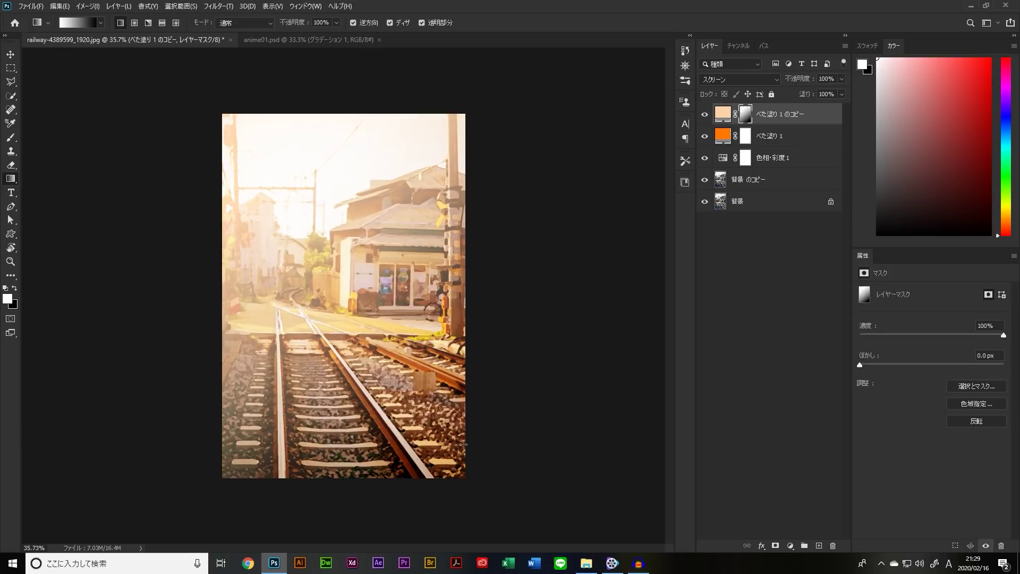
pyautogui.moveTo(792, 79); pyautogui.dragTo(795, 80)
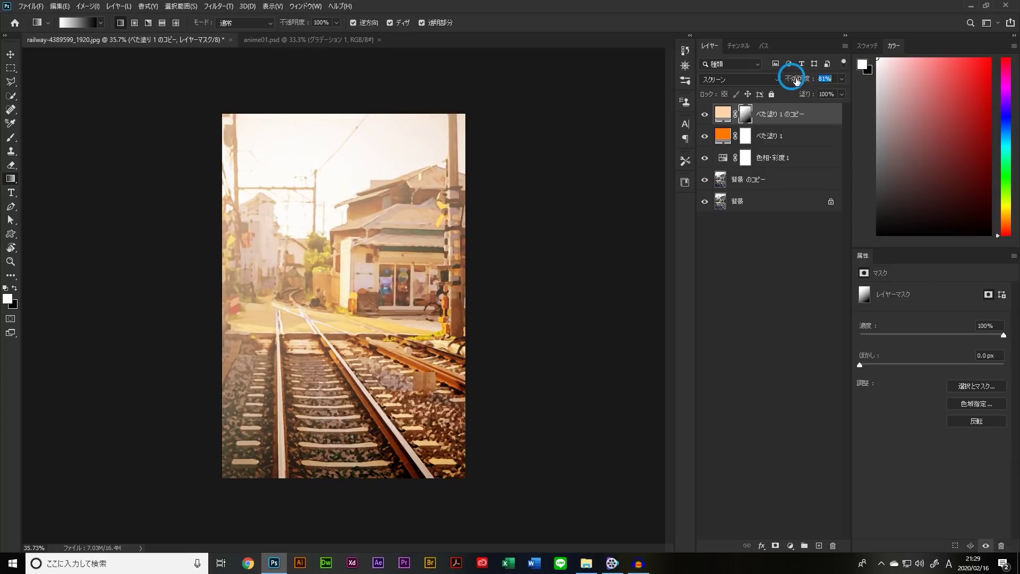
pyautogui.moveTo(794, 81); pyautogui.dragTo(793, 80)
pyautogui.click(779, 143)
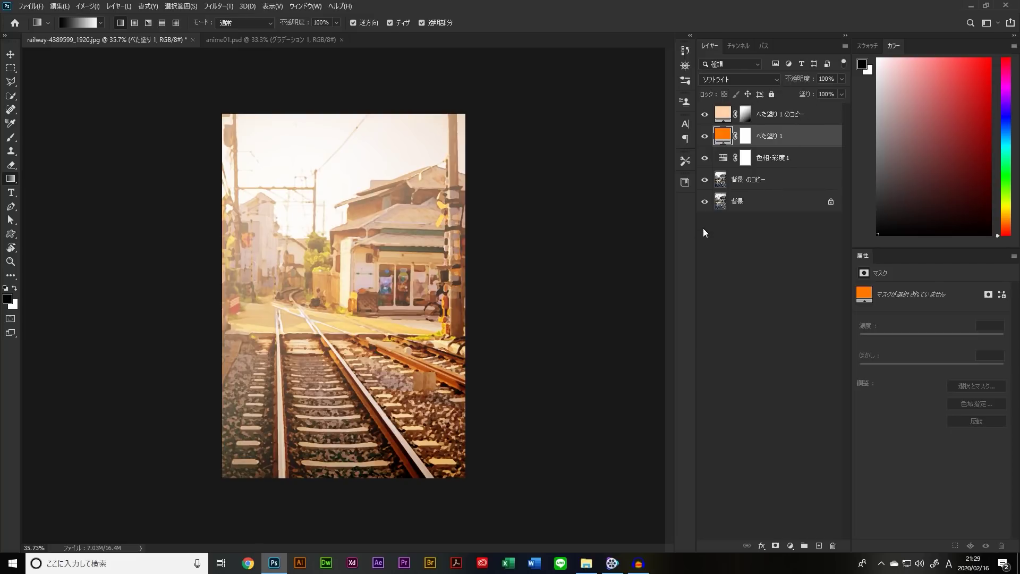
# - Set べた塗り 1 to Overlay and deepen its colour to a redder #ff5a00
pyautogui.click(776, 80)
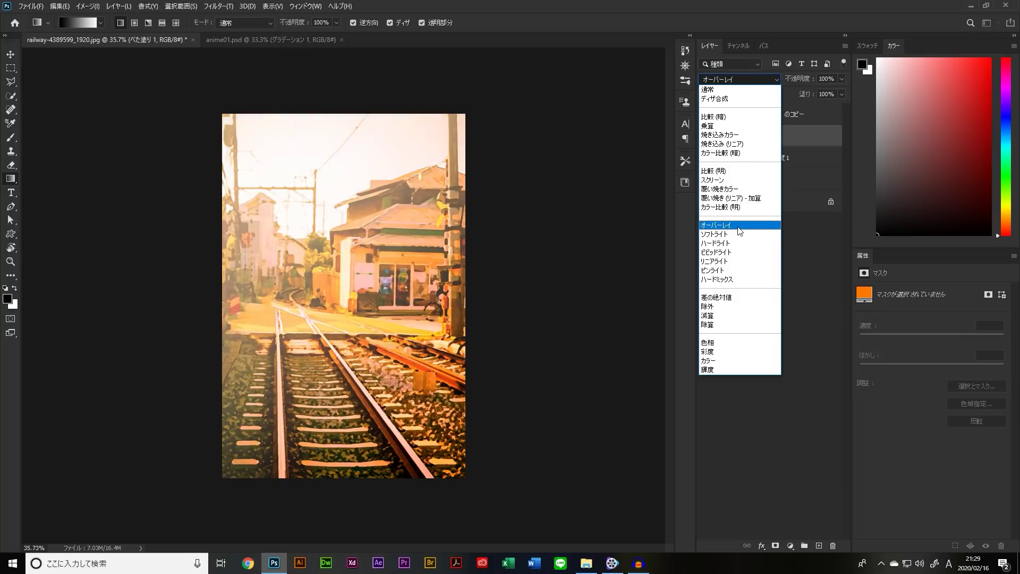
pyautogui.click(739, 231)
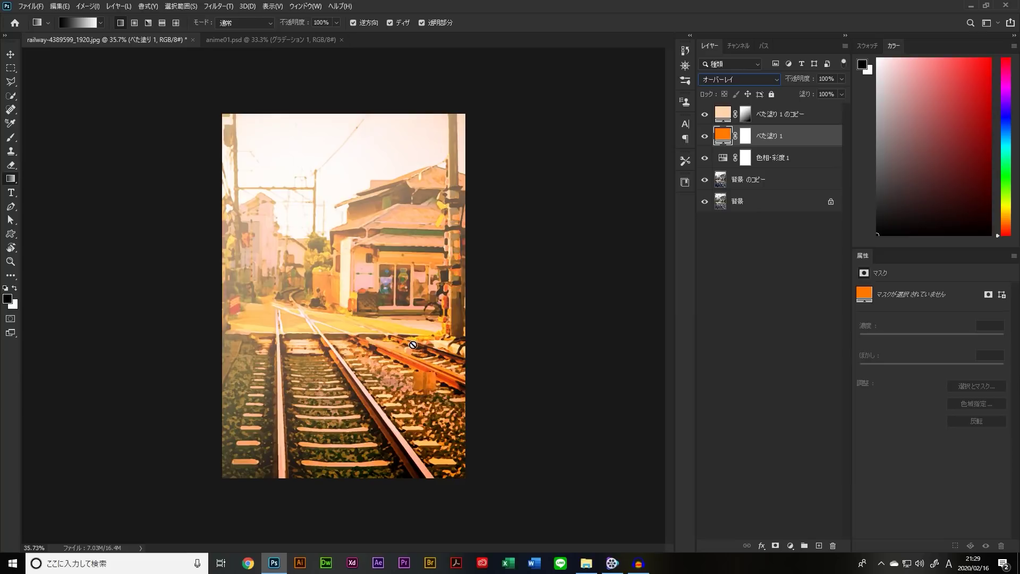
pyautogui.doubleClick(724, 136)
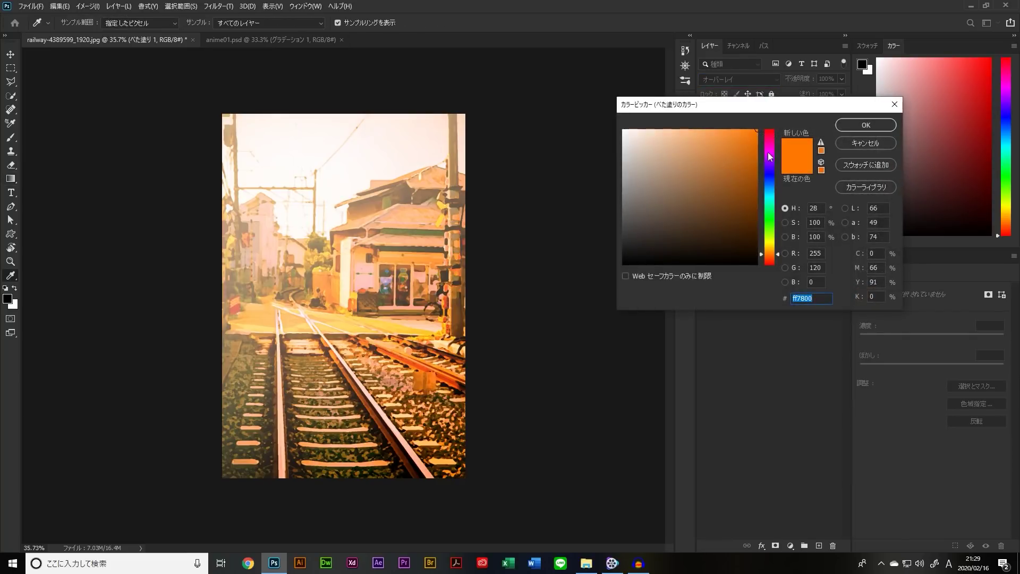
pyautogui.moveTo(779, 256); pyautogui.dragTo(780, 260)
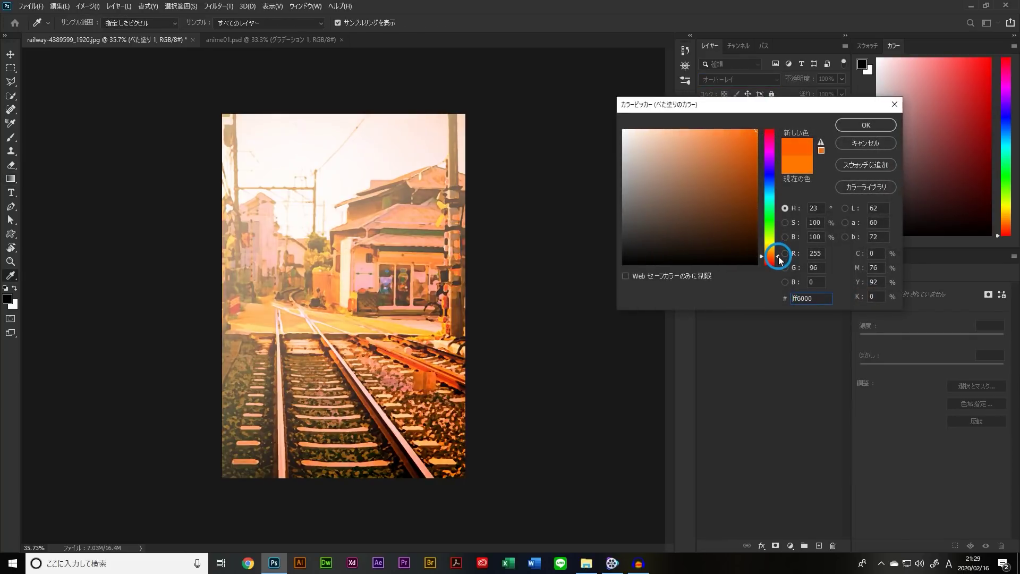
pyautogui.click(873, 126)
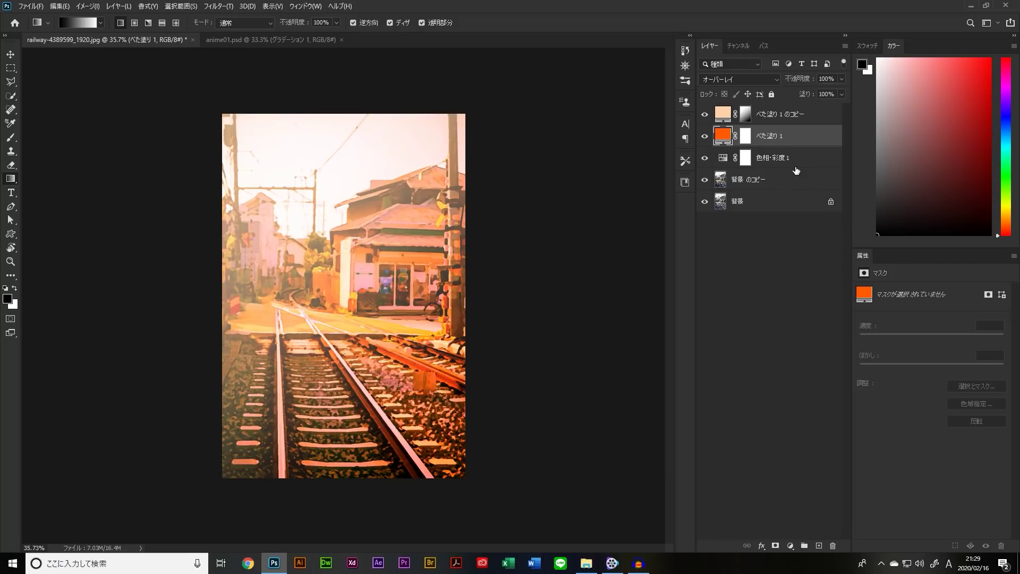
pyautogui.click(796, 175)
# - Add a new layer and outline a triangular shadow over the lower-left tracks
pyautogui.click(819, 546)
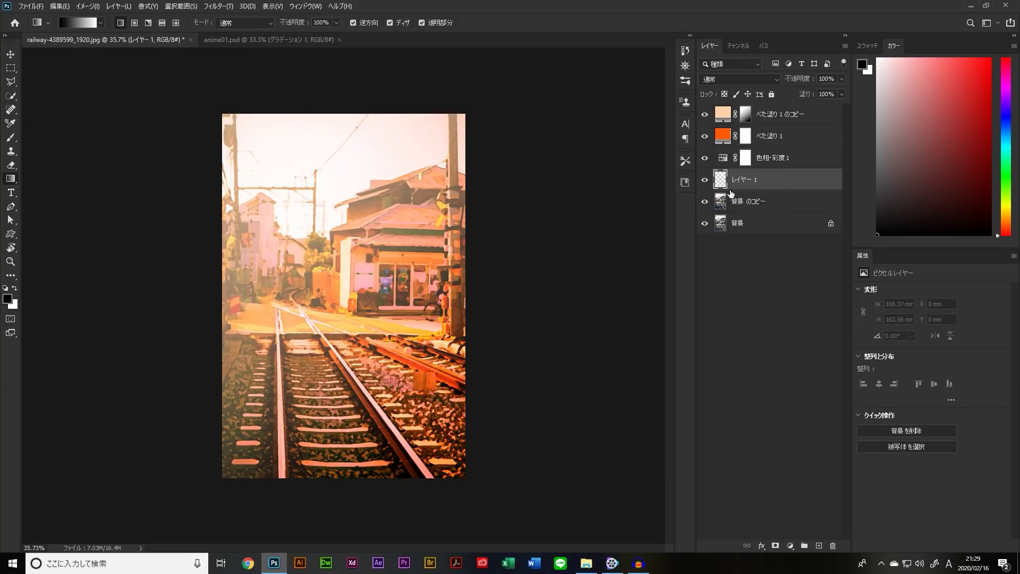
pyautogui.click(8, 83)
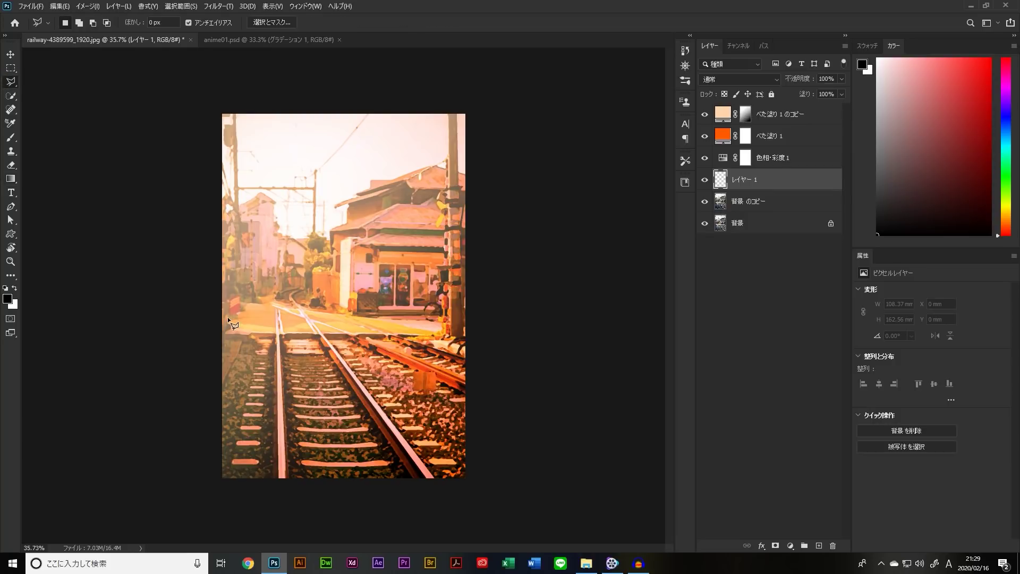
pyautogui.click(222, 316)
pyautogui.click(501, 528)
pyautogui.click(147, 503)
pyautogui.click(157, 315)
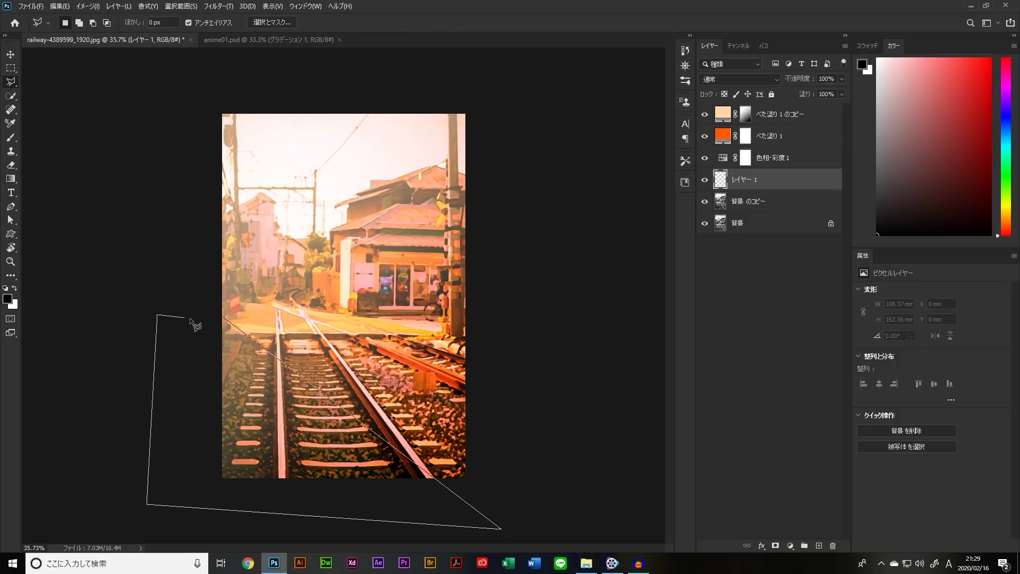
pyautogui.click(223, 317)
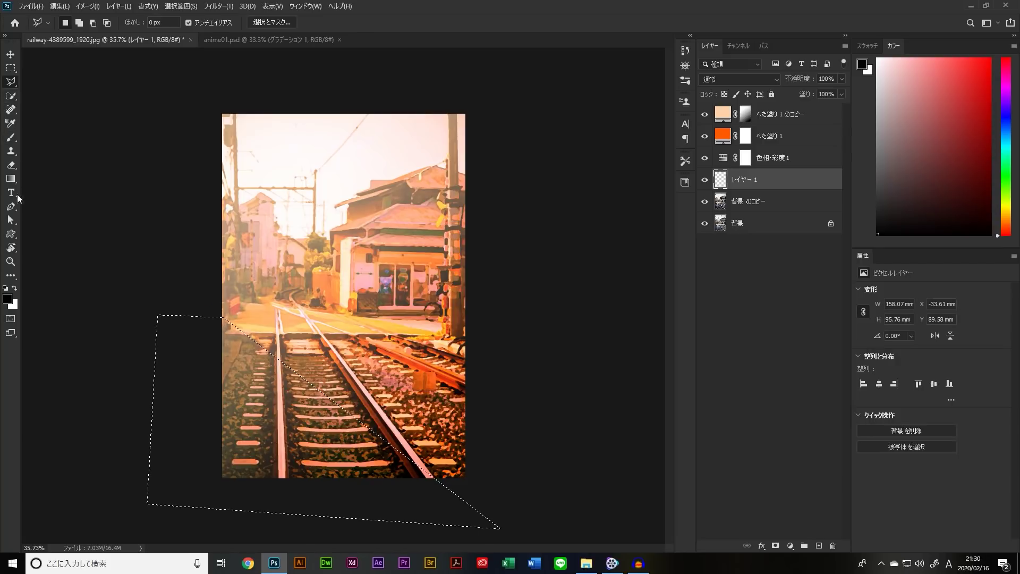
# - Fill the triangle with black and set the shadow layer to about 56% opacity
pyautogui.click(12, 180)
pyautogui.click(53, 182)
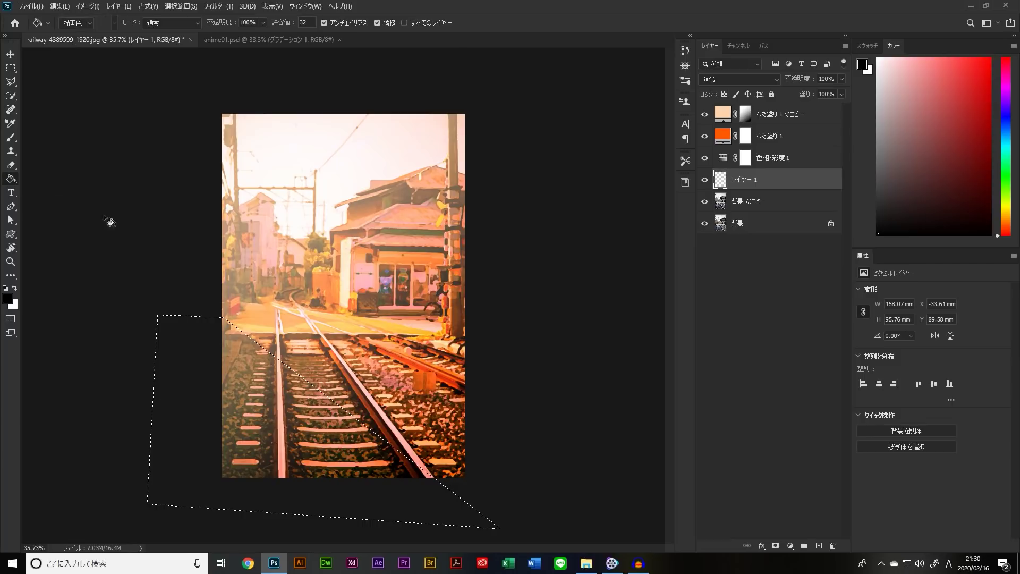
pyautogui.click(278, 404)
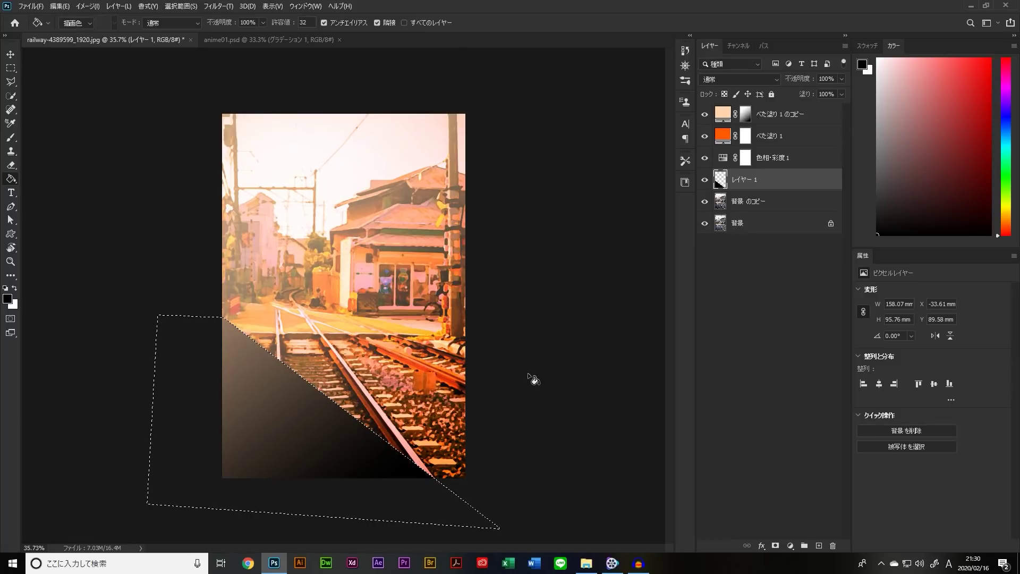
pyautogui.hotkey('ctrl', 'd')
pyautogui.moveTo(806, 80); pyautogui.dragTo(774, 80)
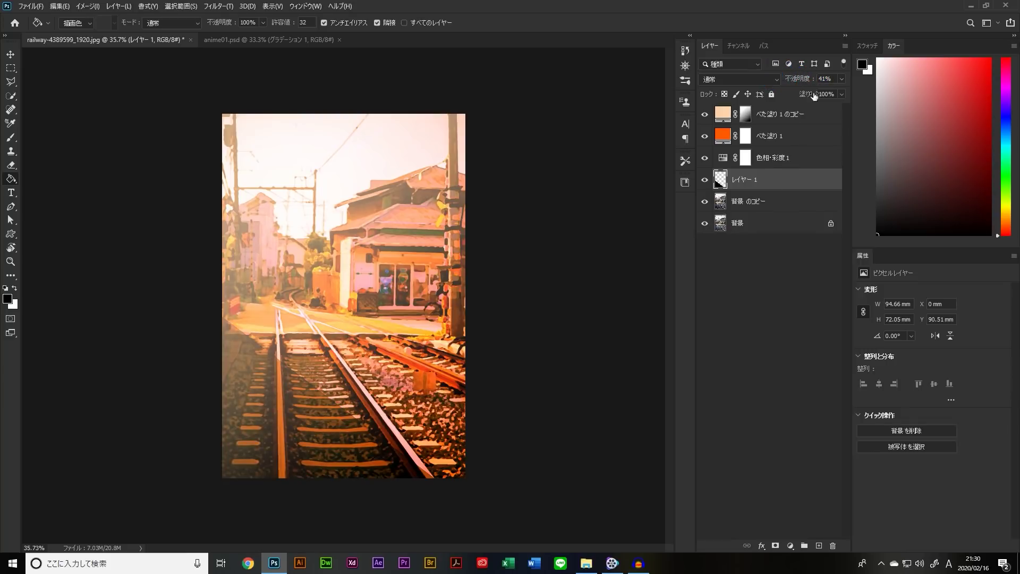
pyautogui.moveTo(803, 80); pyautogui.dragTo(810, 90)
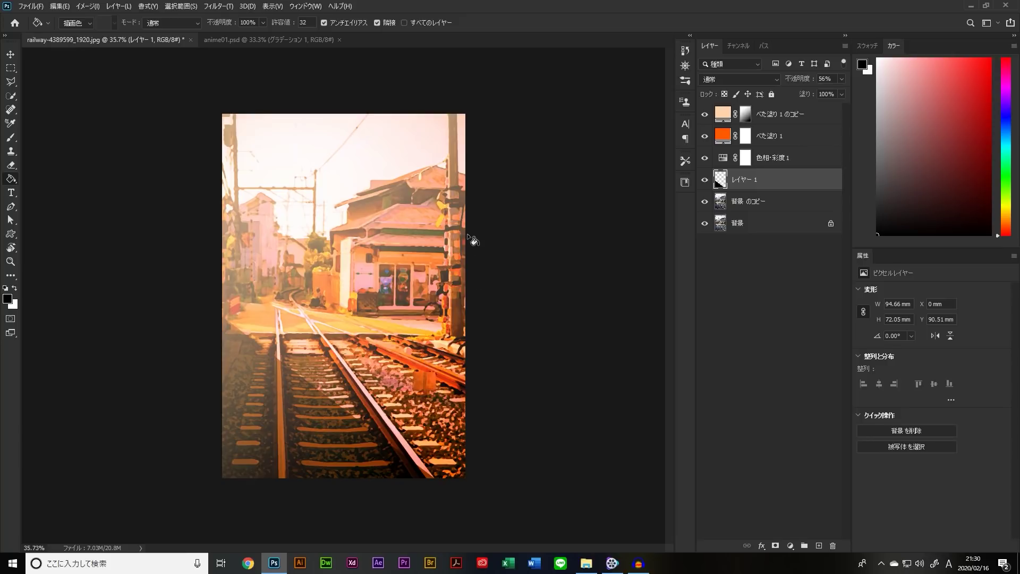
pyautogui.click(10, 81)
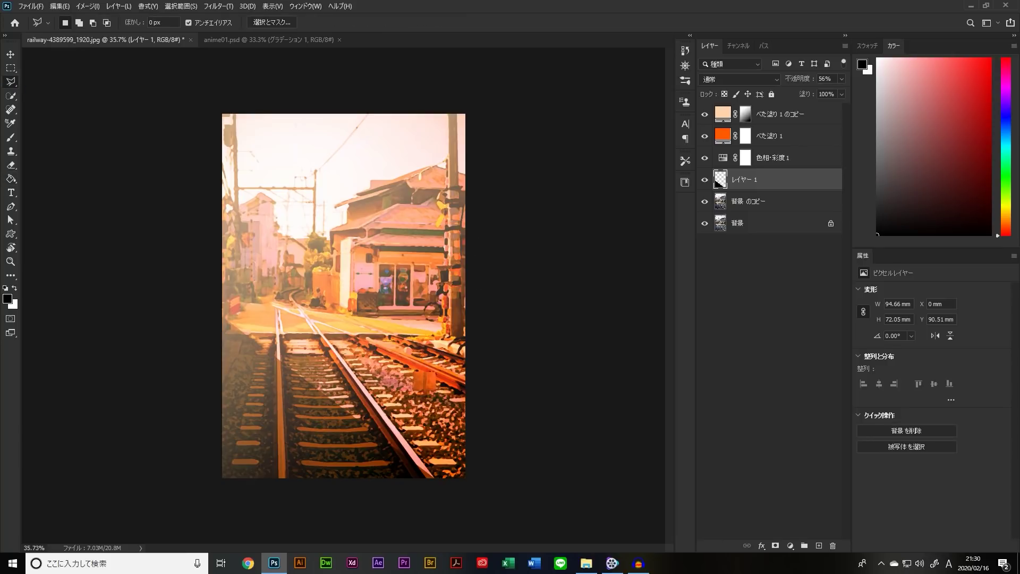
pyautogui.click(819, 547)
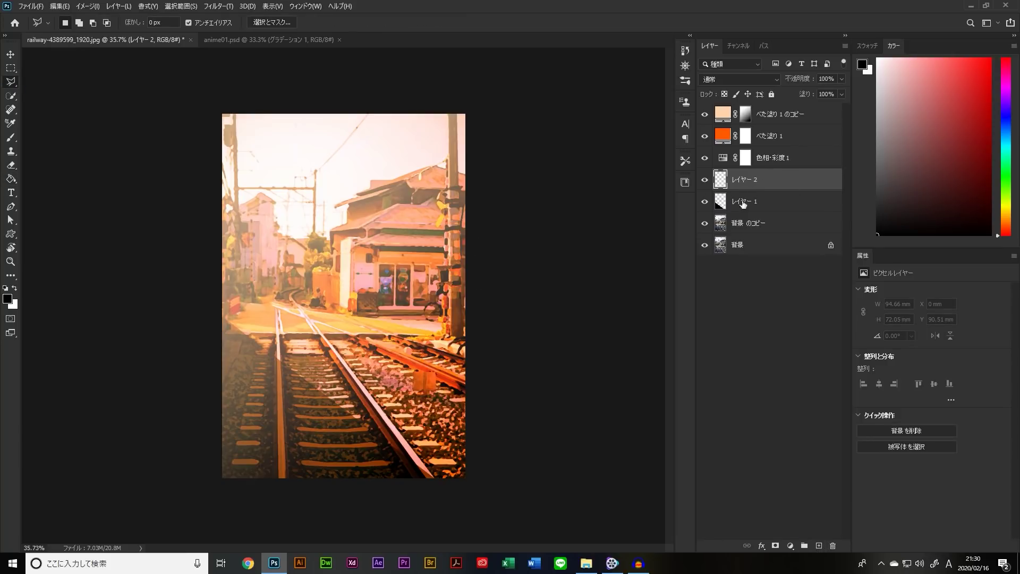
# - Outline the storefront under the eaves with a polygonal selection
pyautogui.click(351, 238)
pyautogui.click(350, 311)
pyautogui.click(473, 329)
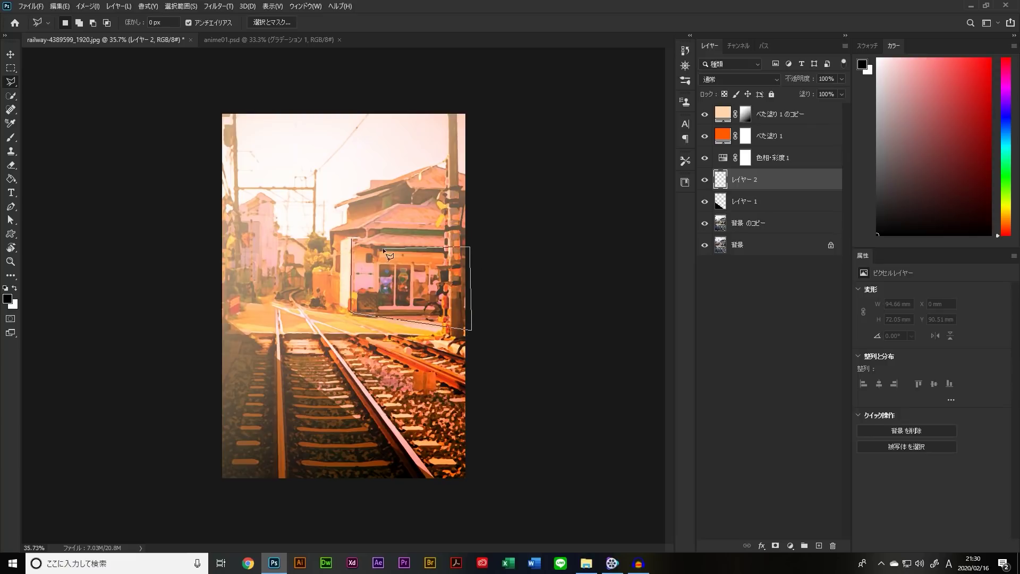
pyautogui.click(358, 239)
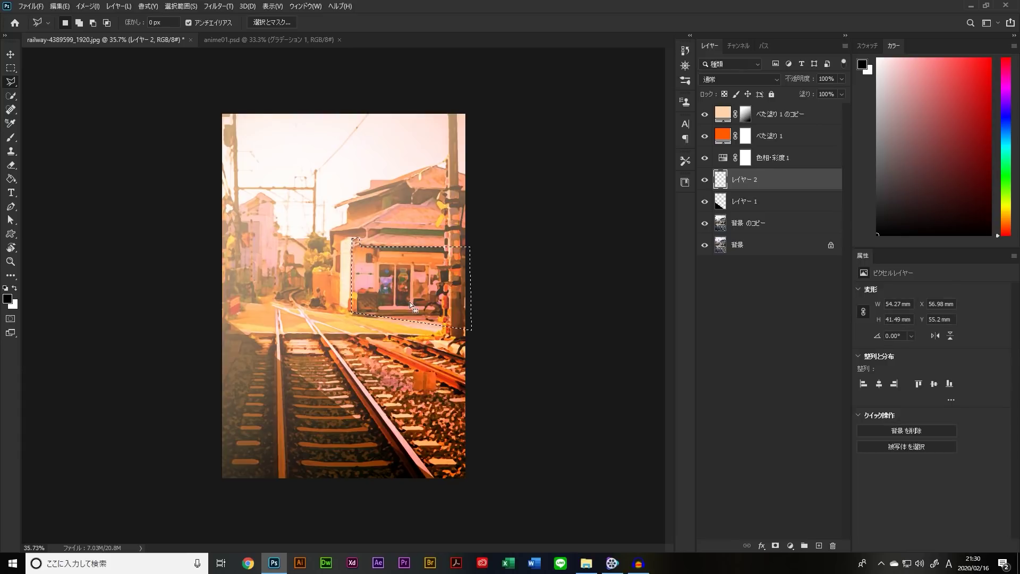
# - Fill the selection with black, set Layer 2 to 55% opacity, and deselect
pyautogui.click(11, 178)
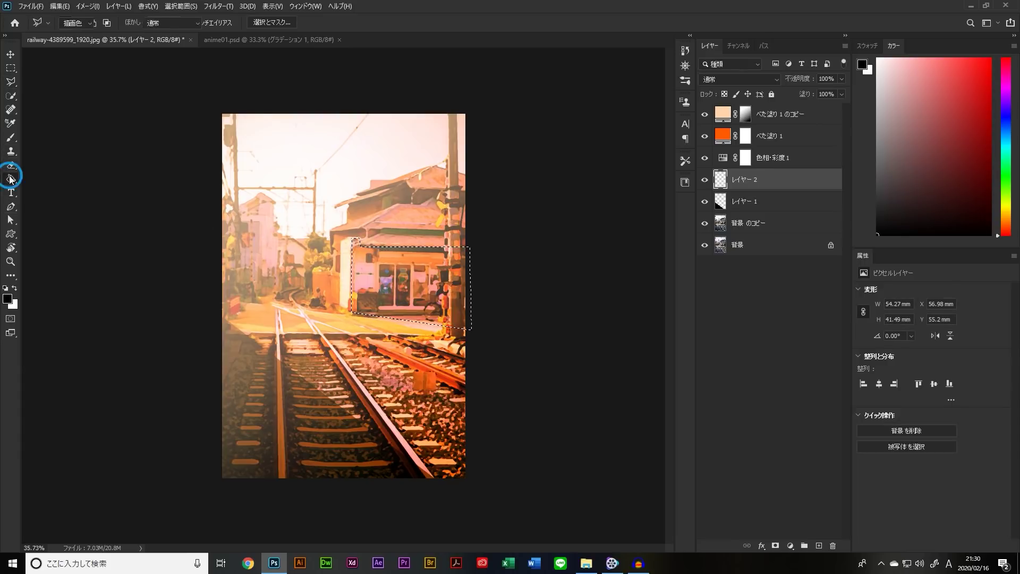
pyautogui.click(414, 304)
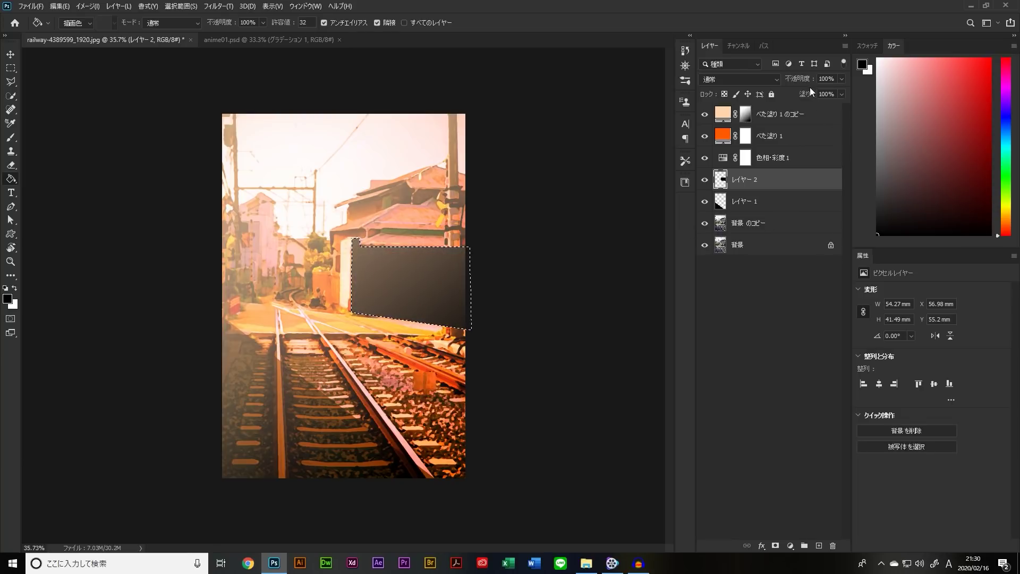
pyautogui.moveTo(808, 83); pyautogui.dragTo(782, 80)
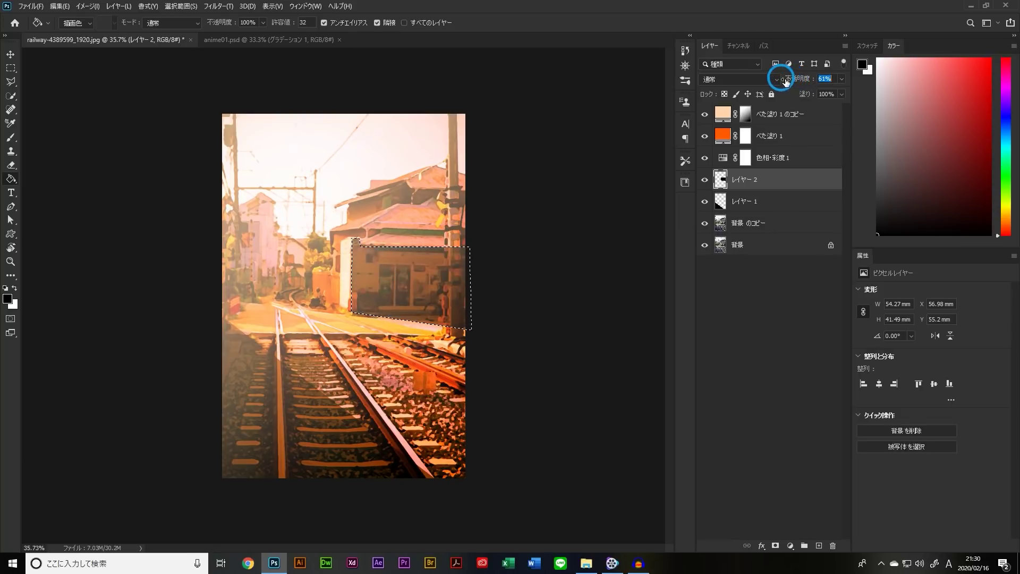
pyautogui.press('Return')
pyautogui.hotkey('ctrl', 'd')
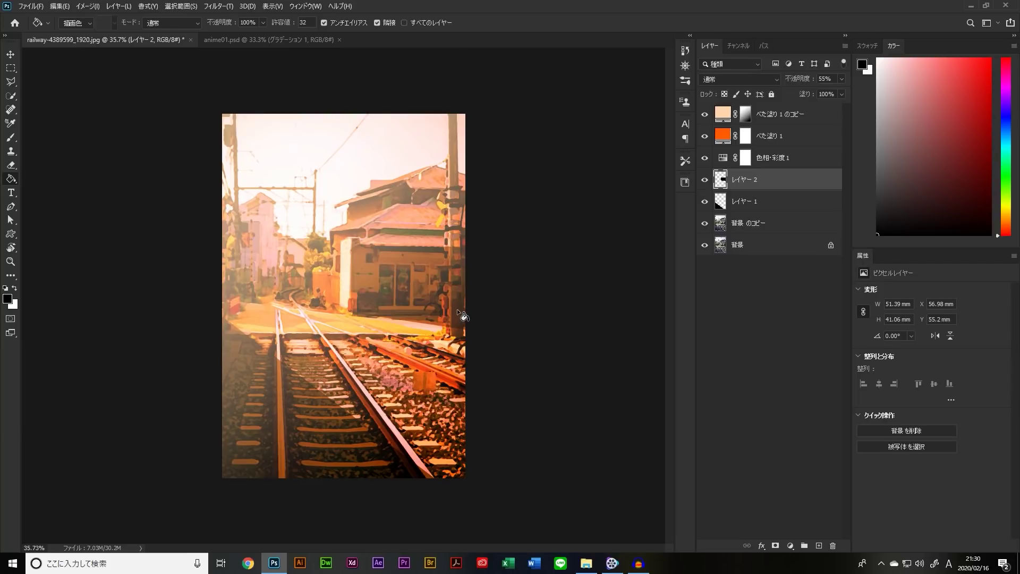
# - Erase the shadow off the right-hand pillar from bottom to top
pyautogui.click(11, 165)
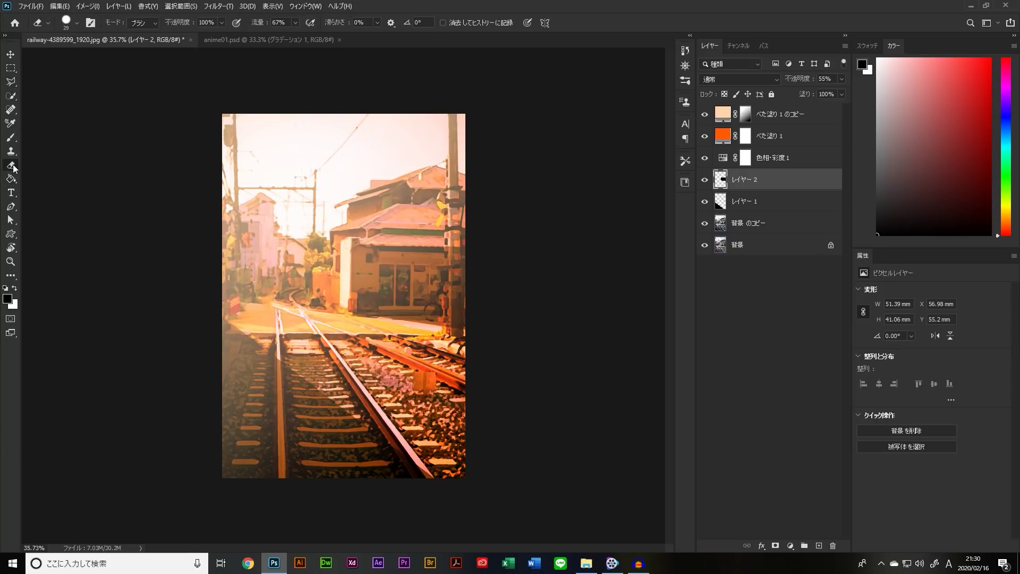
pyautogui.click(471, 256)
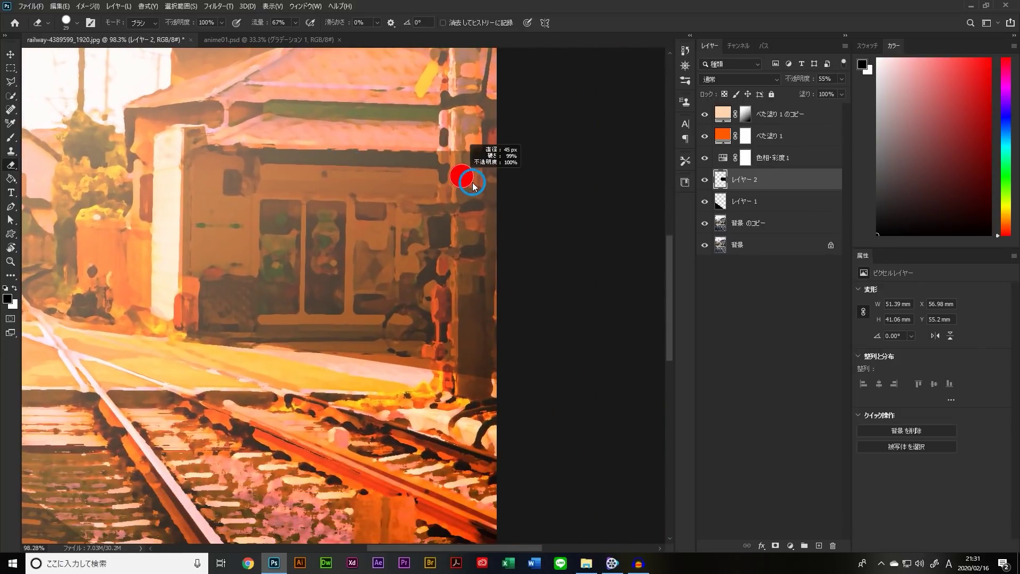
pyautogui.moveTo(462, 159)
pyautogui.mouseDown()
pyautogui.moveTo(467, 376)
pyautogui.moveTo(471, 205)
pyautogui.moveTo(456, 95)
pyautogui.moveTo(464, 290)
pyautogui.moveTo(457, 338)
pyautogui.moveTo(445, 300)
pyautogui.moveTo(443, 340)
pyautogui.moveTo(430, 349)
pyautogui.moveTo(459, 372)
pyautogui.moveTo(457, 393)
pyautogui.mouseUp()
pyautogui.moveTo(460, 154); pyautogui.dragTo(445, 69)
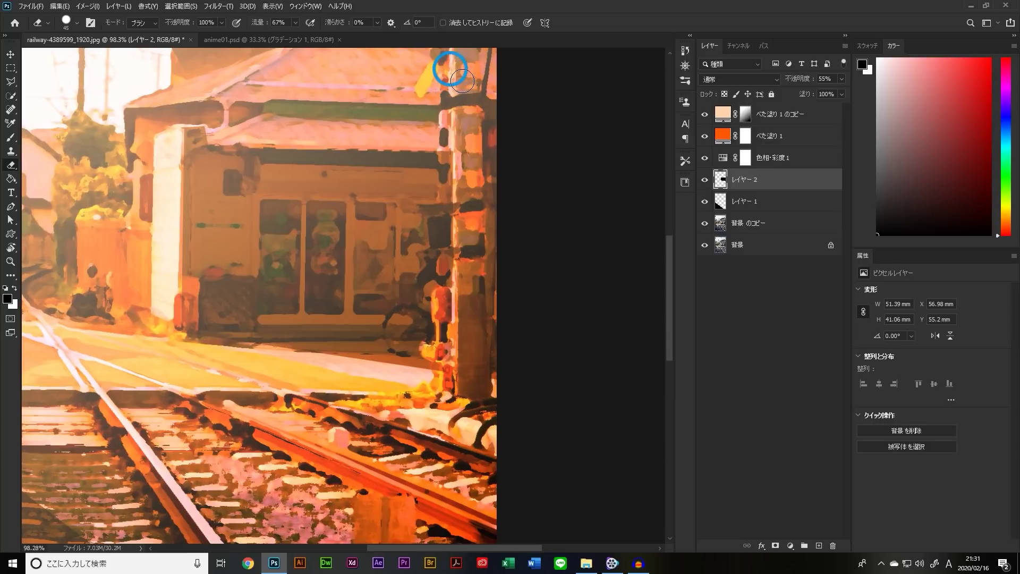
pyautogui.scroll(-5, 478, 169)
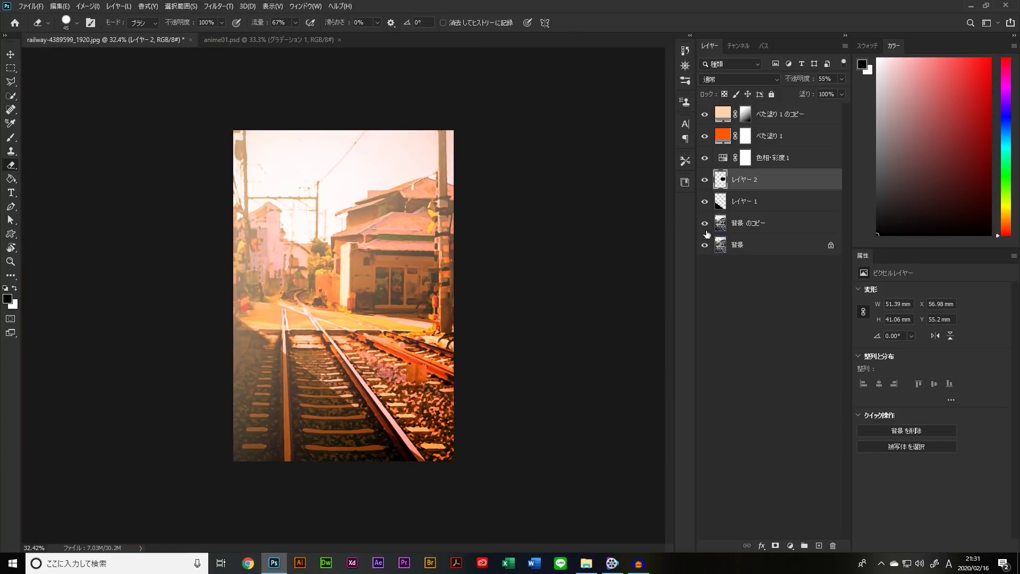
# - Toggle Layer 2's visibility to compare the picture with and without the storefront shadow
pyautogui.click(705, 180)
pyautogui.click(705, 180)
pyautogui.click(704, 180)
pyautogui.click(705, 183)
pyautogui.click(705, 182)
pyautogui.moveTo(420, 275); pyautogui.dragTo(414, 282)
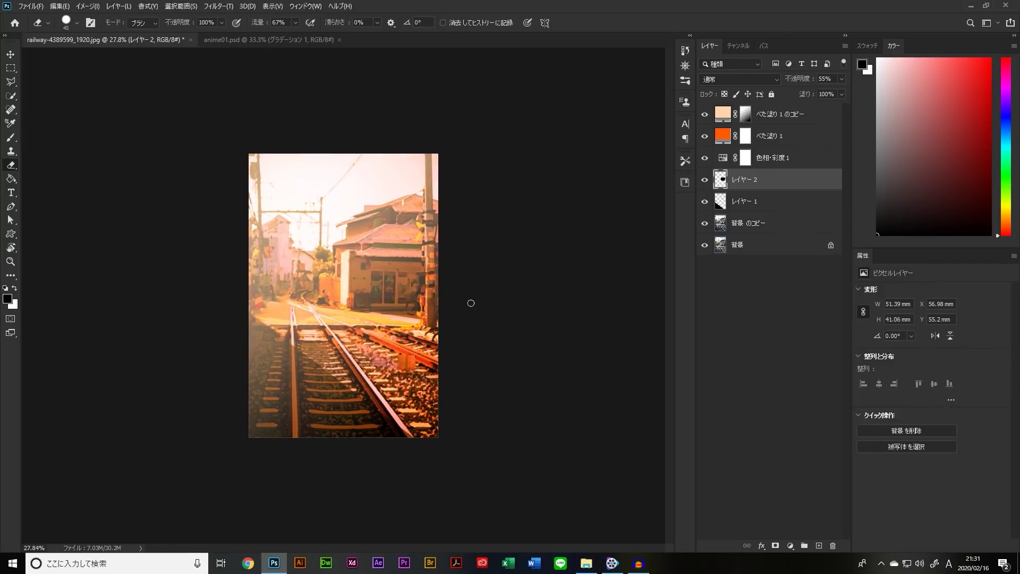
# - Drag 女性イラスト単体.png from the サンプル folder onto the railway picture
pyautogui.click(587, 563)
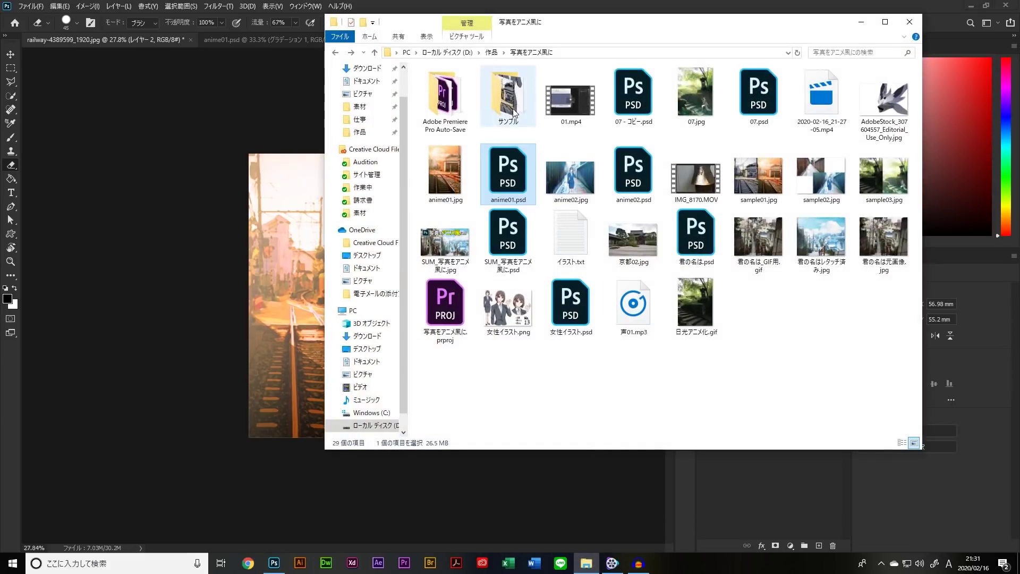
pyautogui.doubleClick(526, 109)
pyautogui.moveTo(622, 64); pyautogui.dragTo(487, 189)
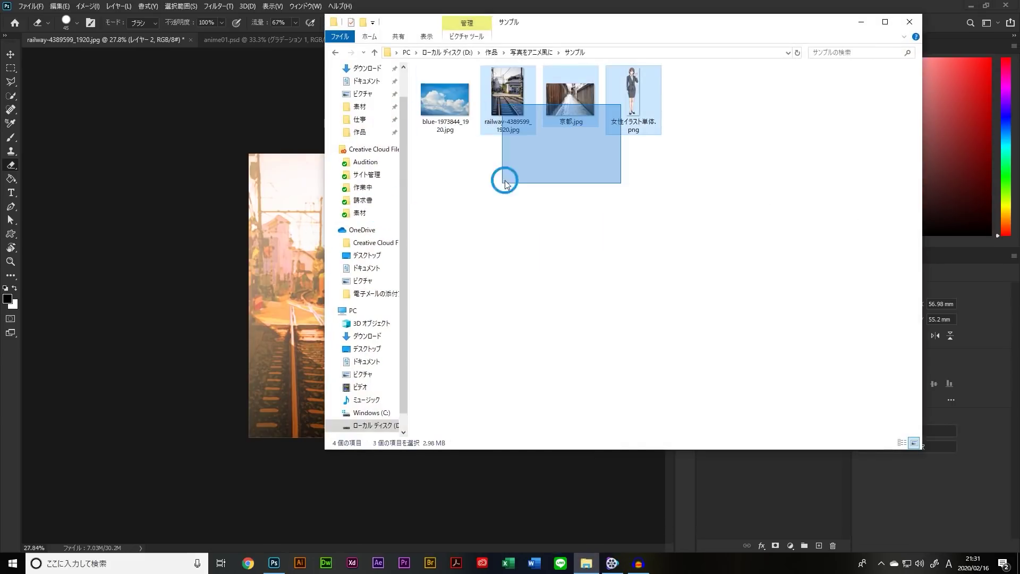
pyautogui.moveTo(630, 107); pyautogui.dragTo(342, 262)
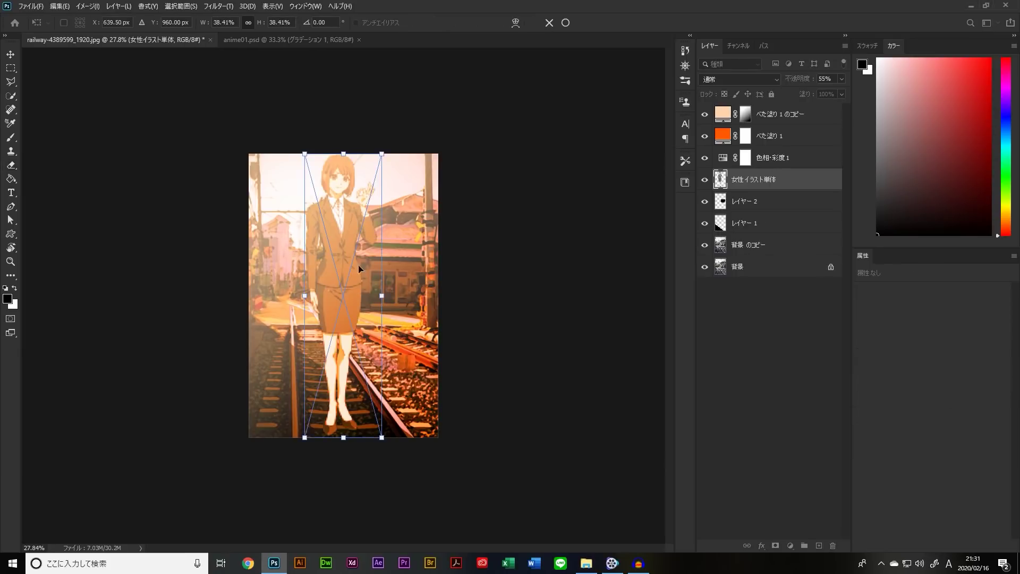
# - Shrink the suited woman and stand her on the platform before the storefront
pyautogui.moveTo(383, 152)
pyautogui.mouseDown()
pyautogui.moveTo(328, 348)
pyautogui.moveTo(388, 265)
pyautogui.moveTo(398, 271)
pyautogui.moveTo(397, 297)
pyautogui.mouseUp()
pyautogui.scroll(3, 397, 297)
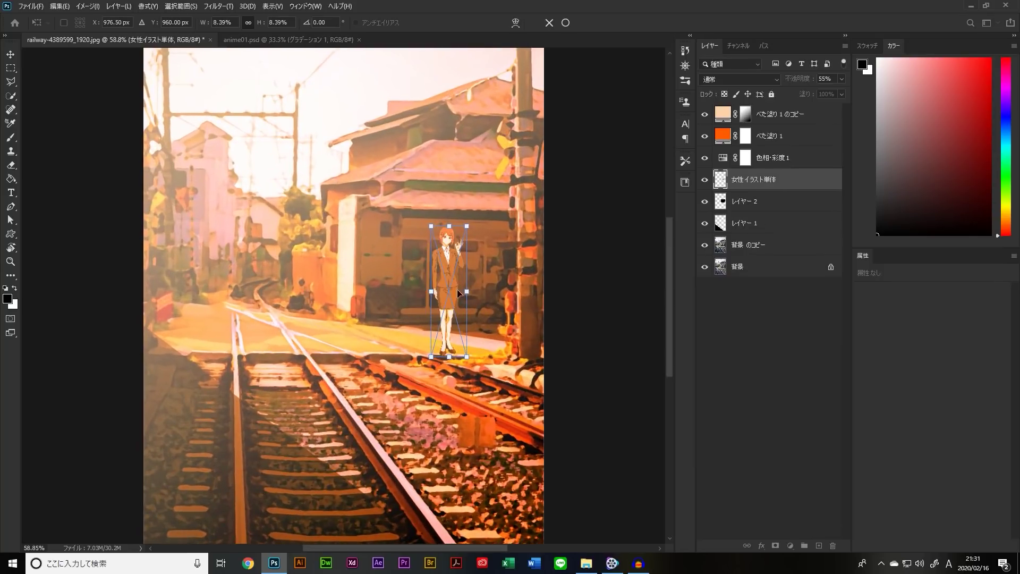
pyautogui.moveTo(468, 227); pyautogui.dragTo(463, 240)
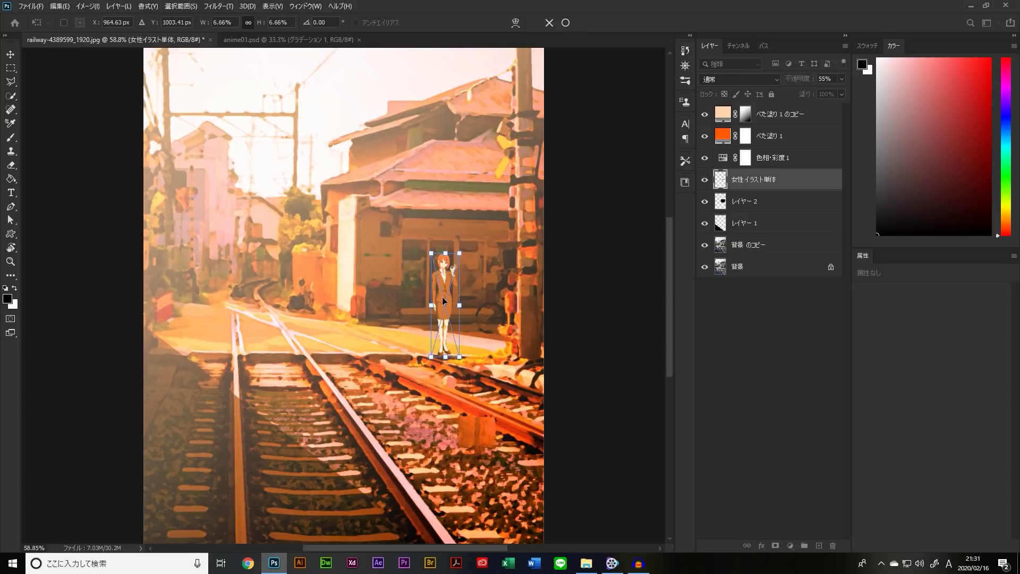
pyautogui.moveTo(446, 290); pyautogui.dragTo(443, 296)
pyautogui.moveTo(462, 242); pyautogui.dragTo(465, 234)
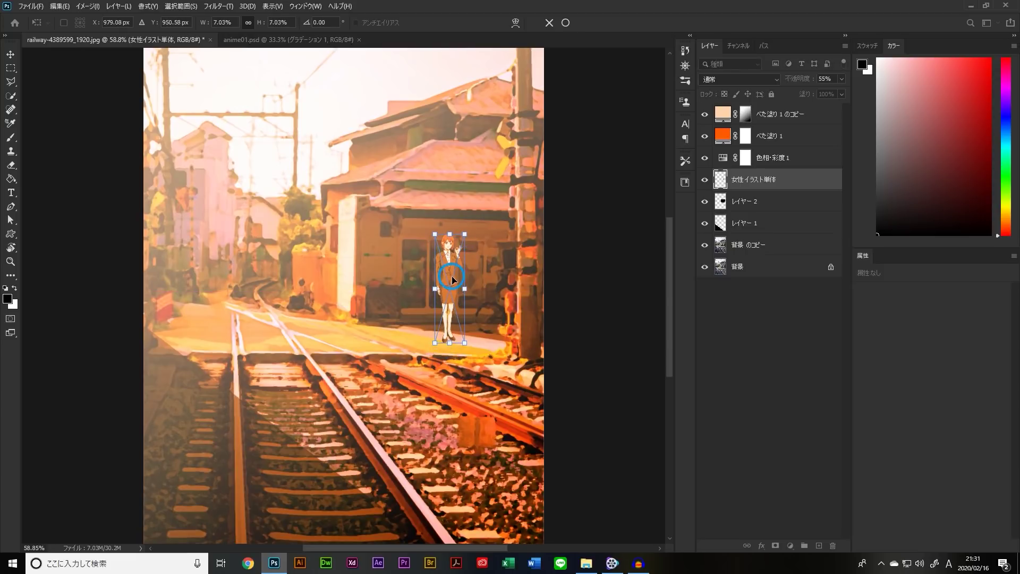
pyautogui.press('Return')
# - Flip the woman horizontally, then add a new empty layer above Layer 2
pyautogui.press('e')
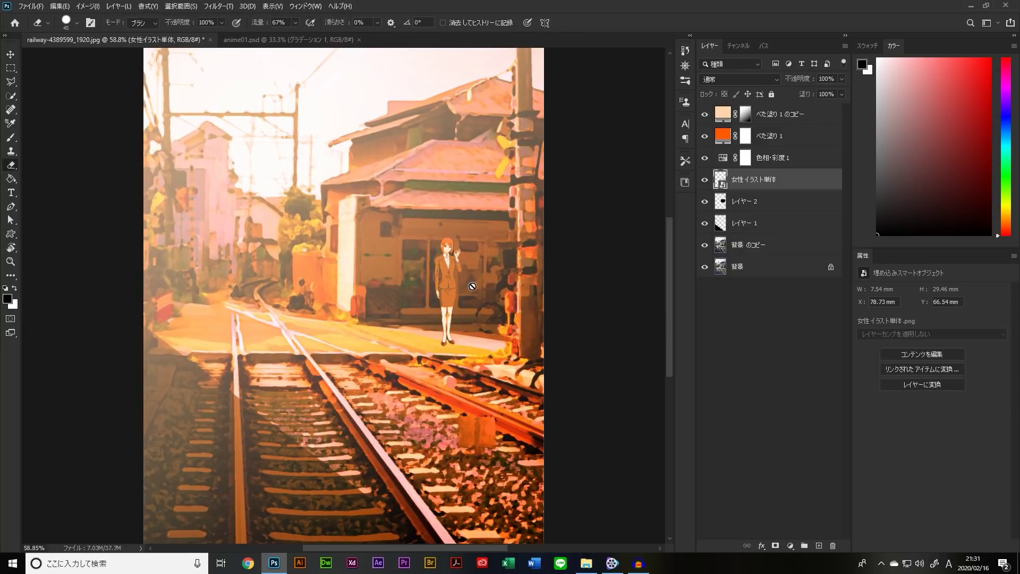
pyautogui.moveTo(472, 291); pyautogui.dragTo(503, 291)
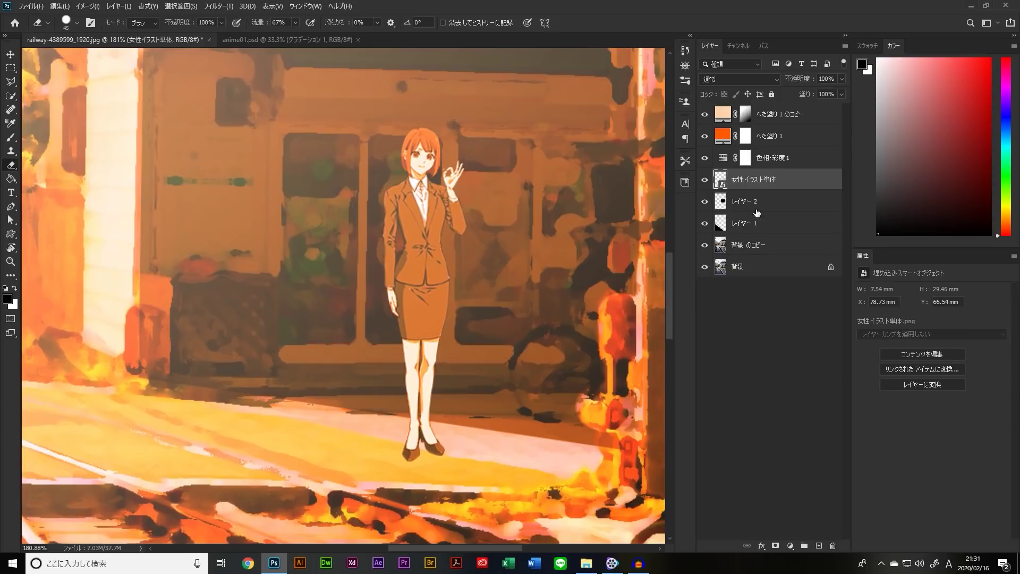
pyautogui.click(67, 6)
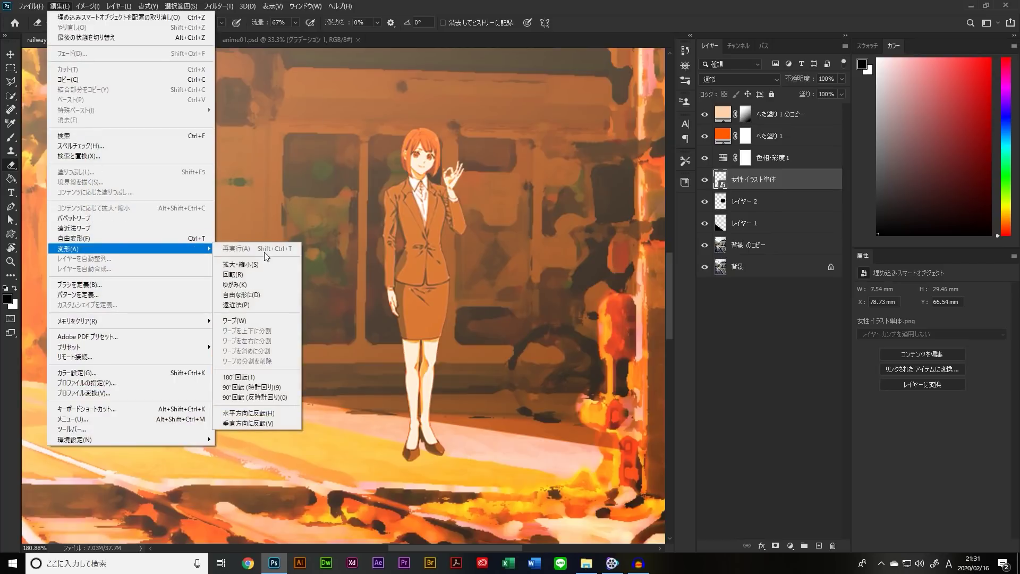
pyautogui.moveTo(128, 249)
pyautogui.click(247, 412)
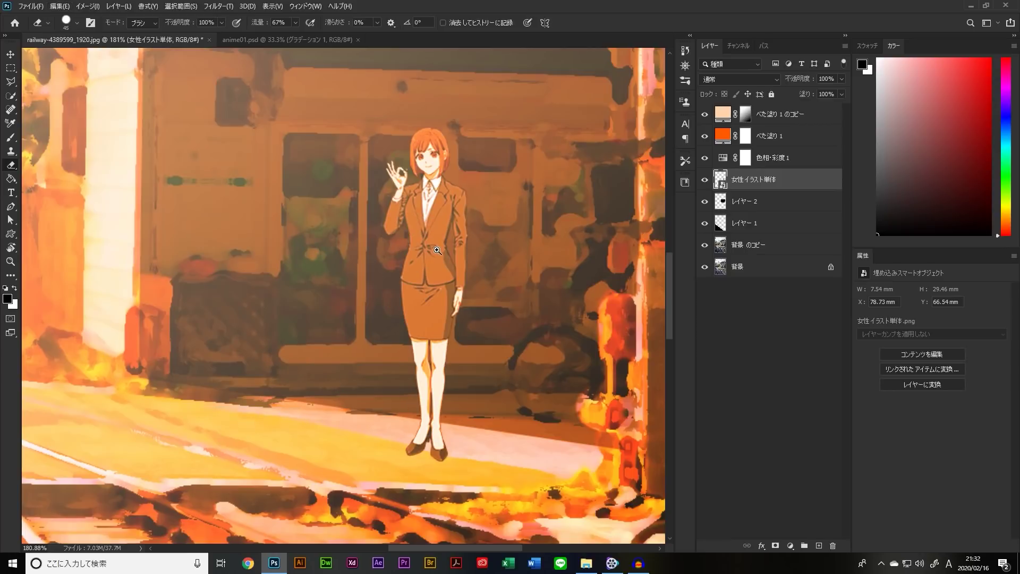
pyautogui.keyDown('ctrl'); pyautogui.keyDown('alt'); pyautogui.click(372, 237); pyautogui.keyUp('alt'); pyautogui.keyUp('ctrl')
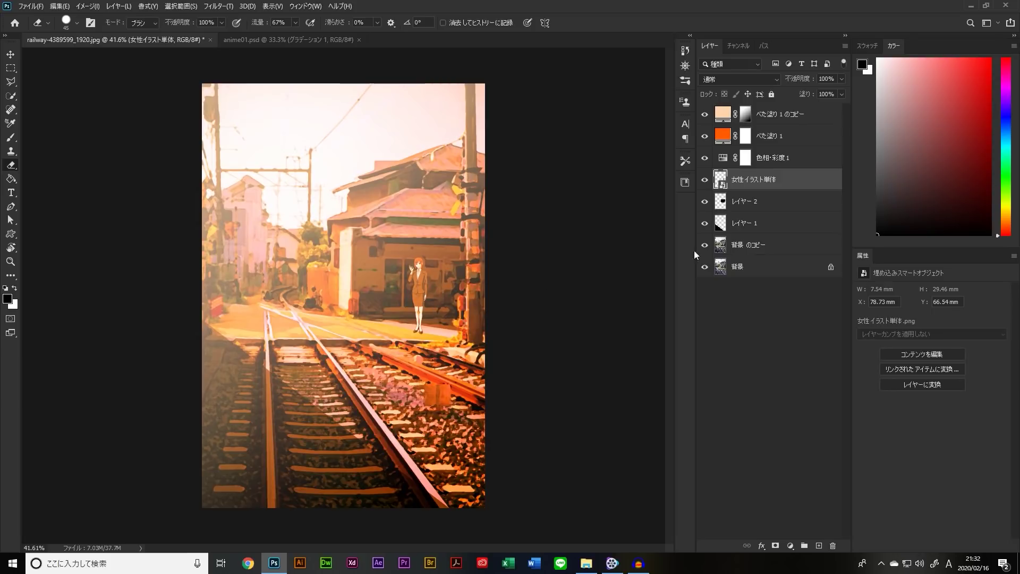
pyautogui.click(750, 207)
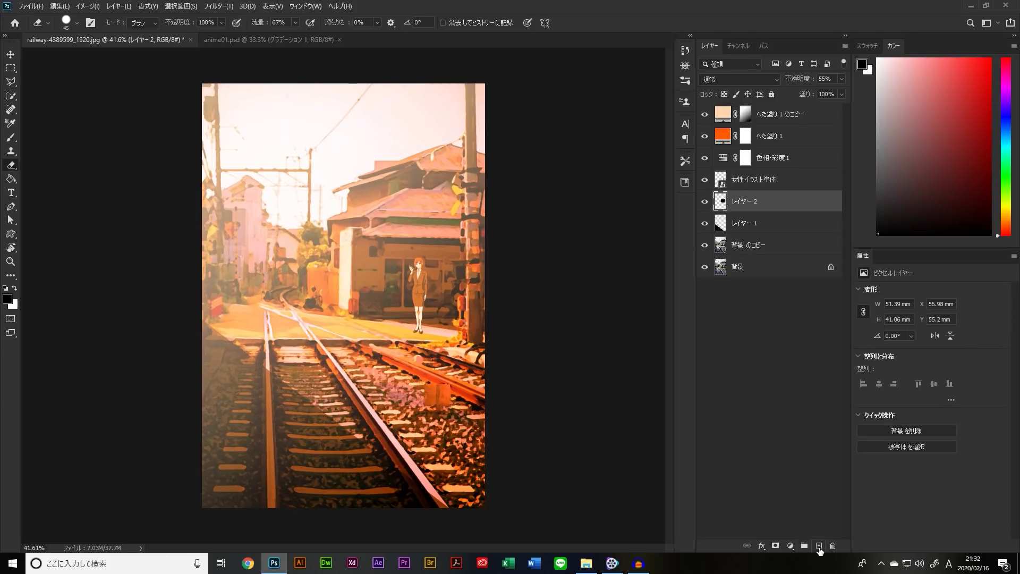
pyautogui.click(819, 549)
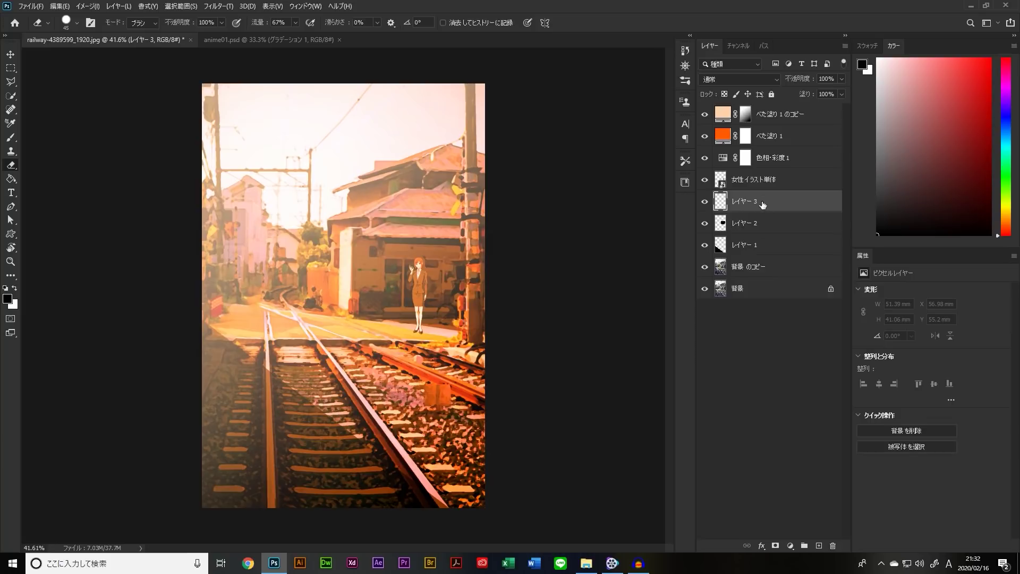
# - Outline a diagonal cast-shadow selection from the woman's feet toward the right
pyautogui.click(10, 81)
pyautogui.moveTo(354, 351); pyautogui.dragTo(488, 337)
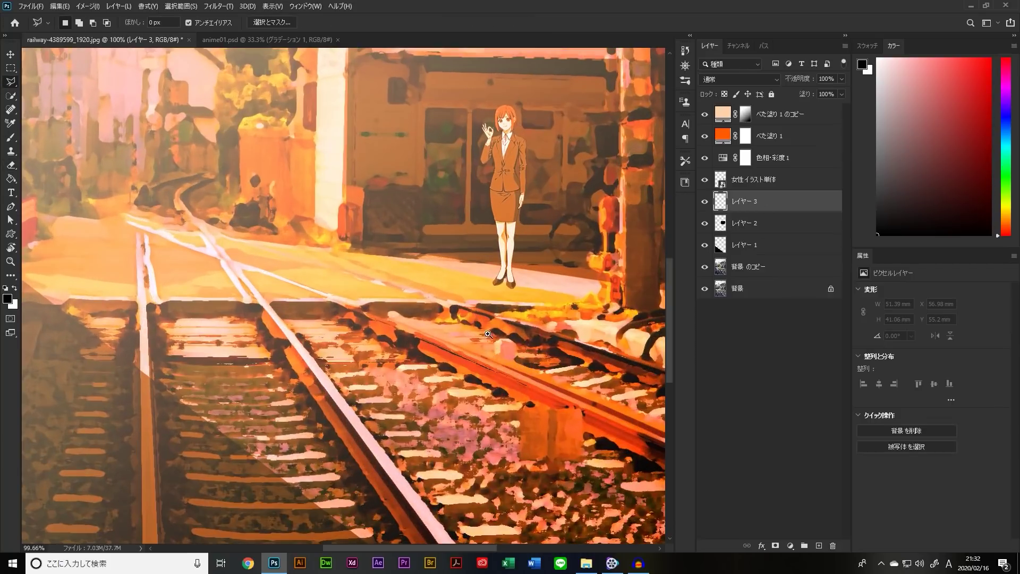
pyautogui.moveTo(493, 284); pyautogui.dragTo(261, 256)
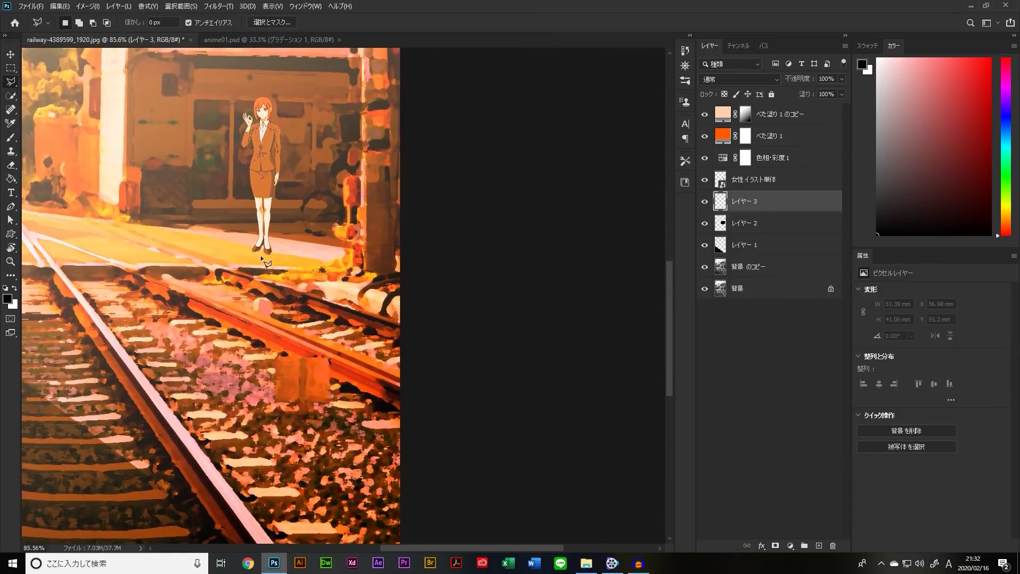
pyautogui.click(254, 250)
pyautogui.click(422, 348)
pyautogui.click(423, 297)
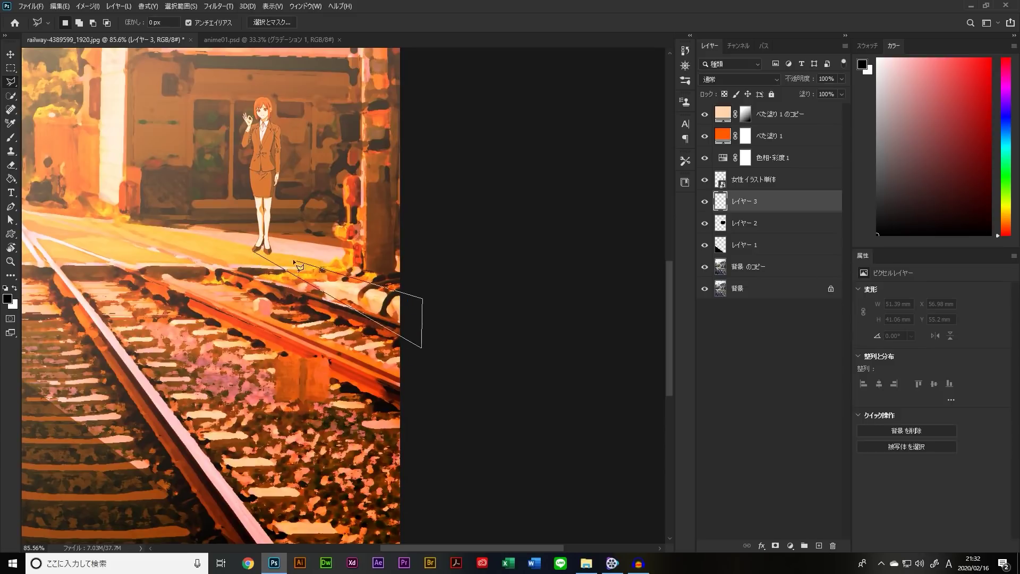
pyautogui.click(258, 253)
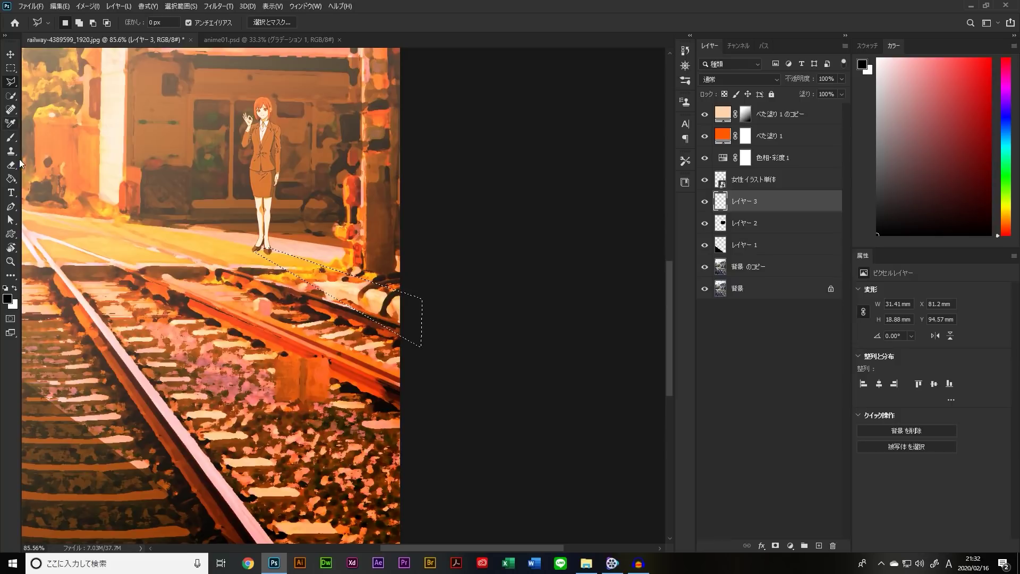
# - Fill the shadow with black, deselect, and lower its opacity to 59%
pyautogui.click(11, 178)
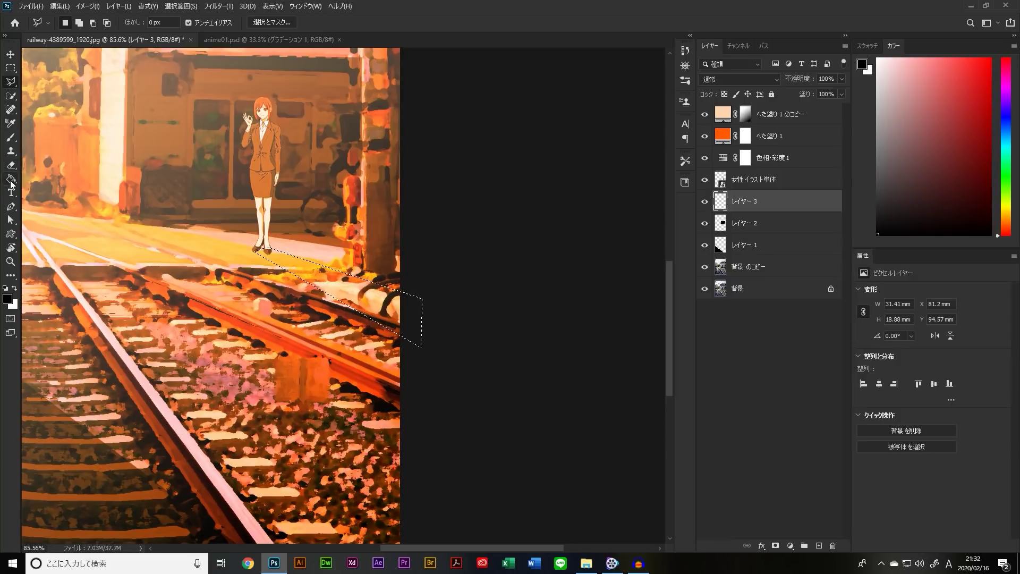
pyautogui.click(343, 282)
pyautogui.moveTo(802, 80); pyautogui.dragTo(785, 80)
pyautogui.hotkey('ctrl', 'd')
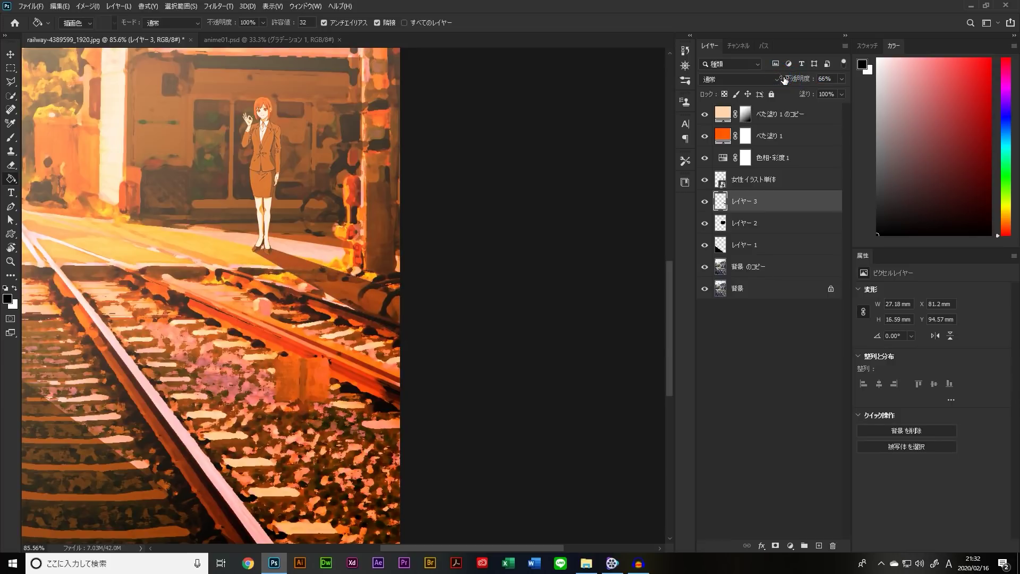
pyautogui.scroll(-3, 455, 269)
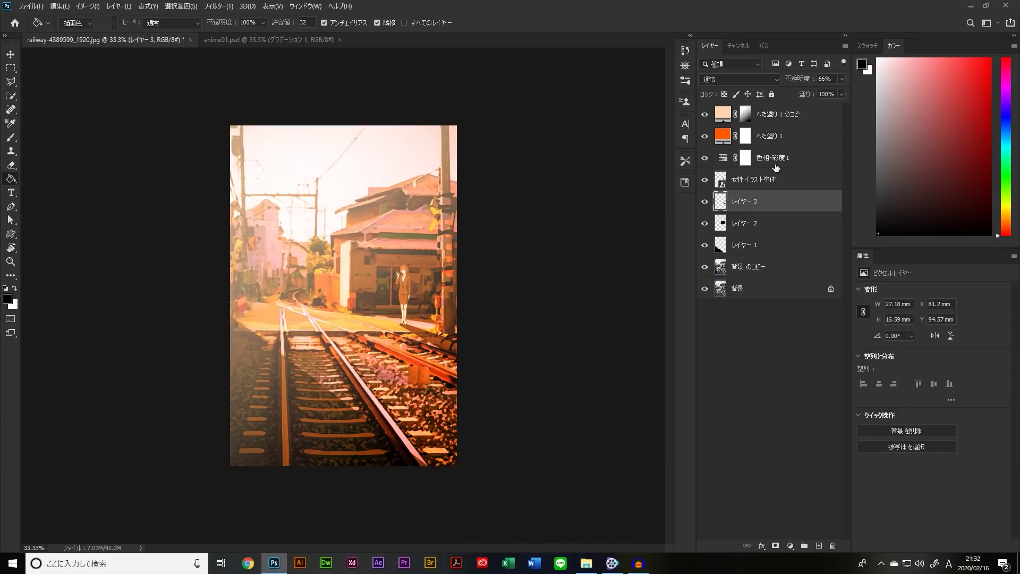
pyautogui.moveTo(804, 81); pyautogui.dragTo(801, 84)
pyautogui.moveTo(490, 338)
pyautogui.mouseDown()
pyautogui.moveTo(555, 353)
pyautogui.moveTo(534, 332)
pyautogui.mouseUp()
# - Fit the image on screen and set up a large Soft Round eraser
pyautogui.press('e')
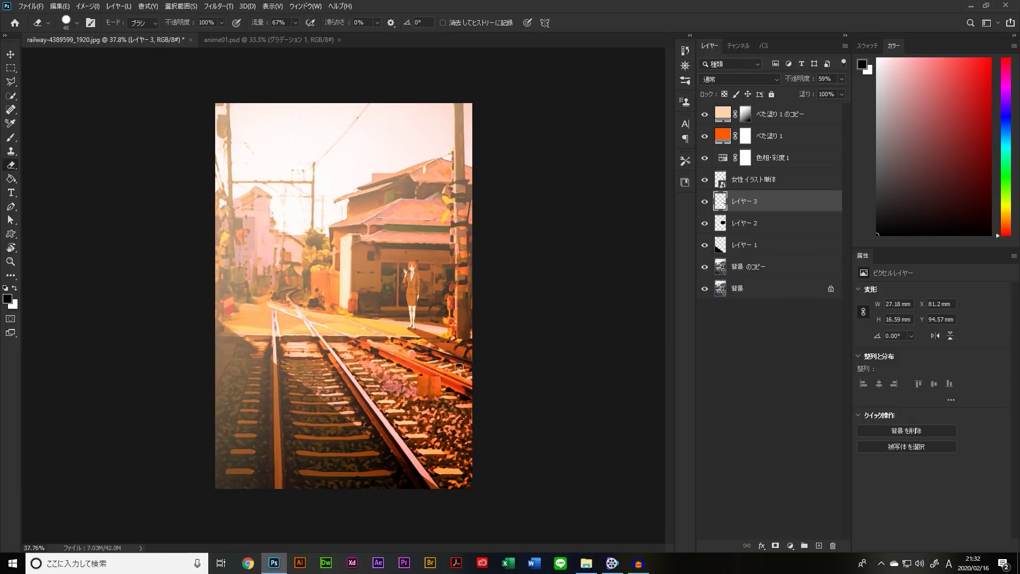
pyautogui.rightClick(471, 361)
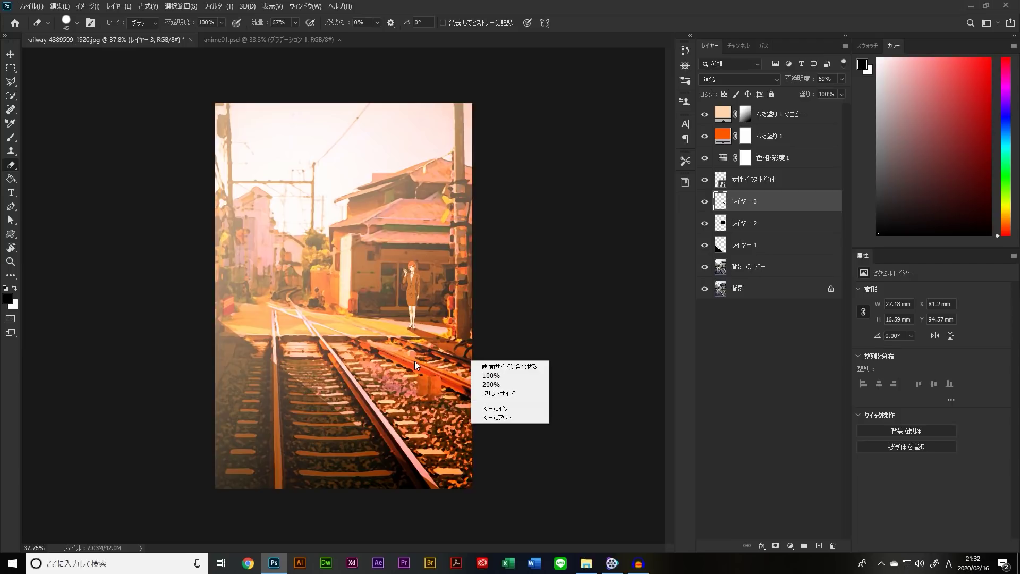
pyautogui.click(497, 367)
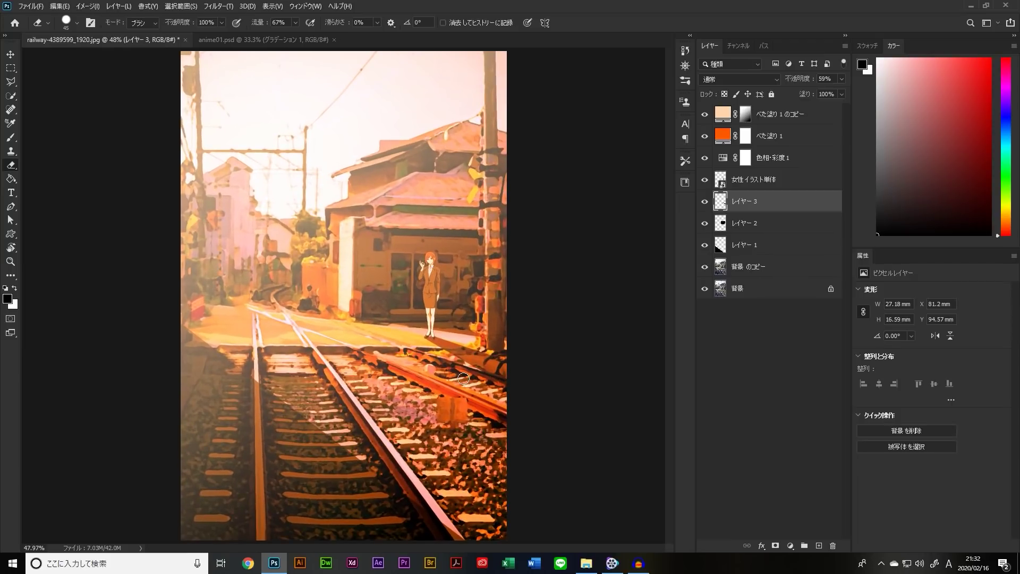
pyautogui.moveTo(463, 379); pyautogui.dragTo(494, 378)
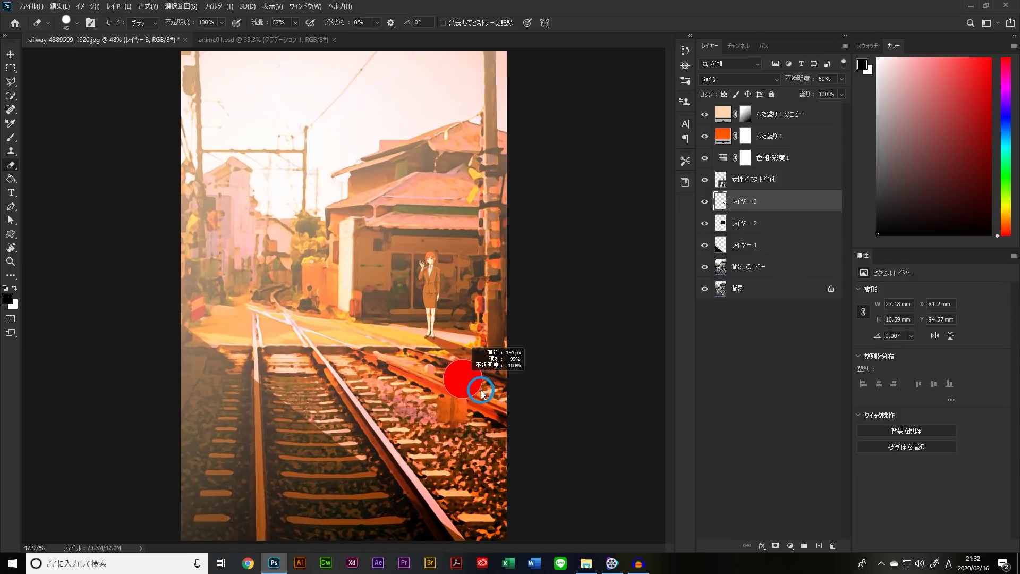
pyautogui.click(687, 82)
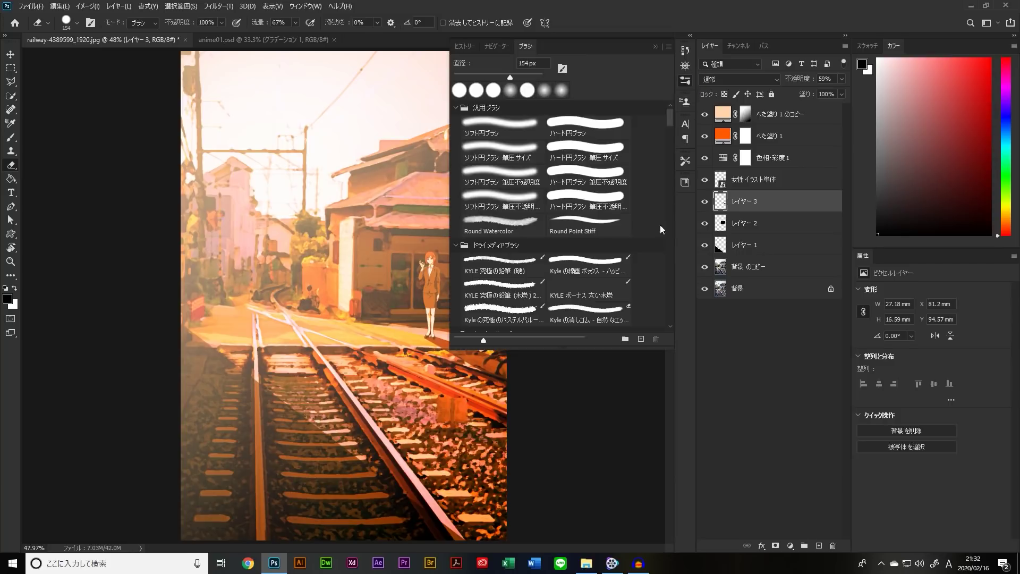
pyautogui.click(524, 155)
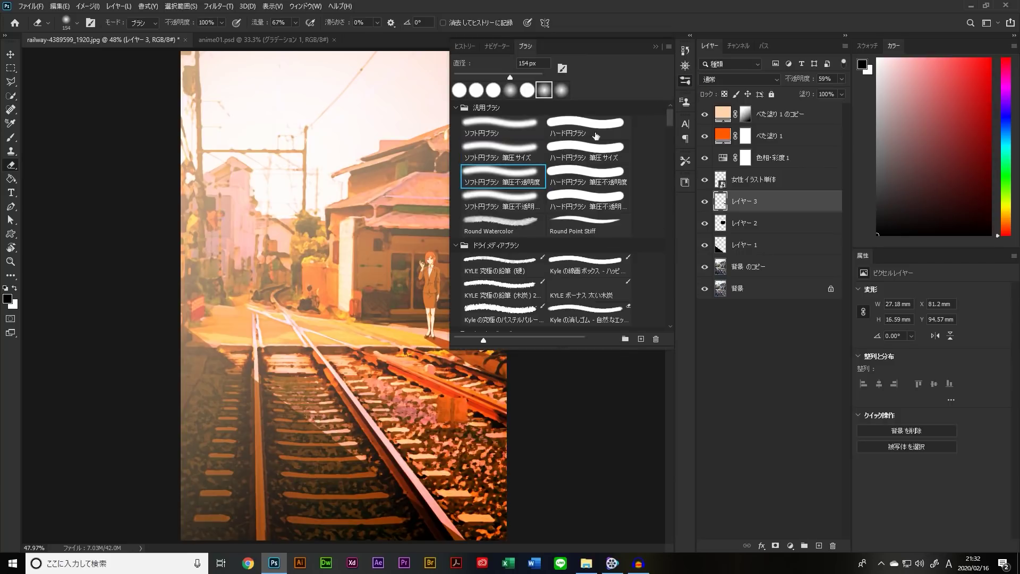
pyautogui.click(685, 81)
# - Erase Layer 3's paint over the rails at the right edge, then switch to anime01.psd
pyautogui.moveTo(457, 396); pyautogui.dragTo(506, 394)
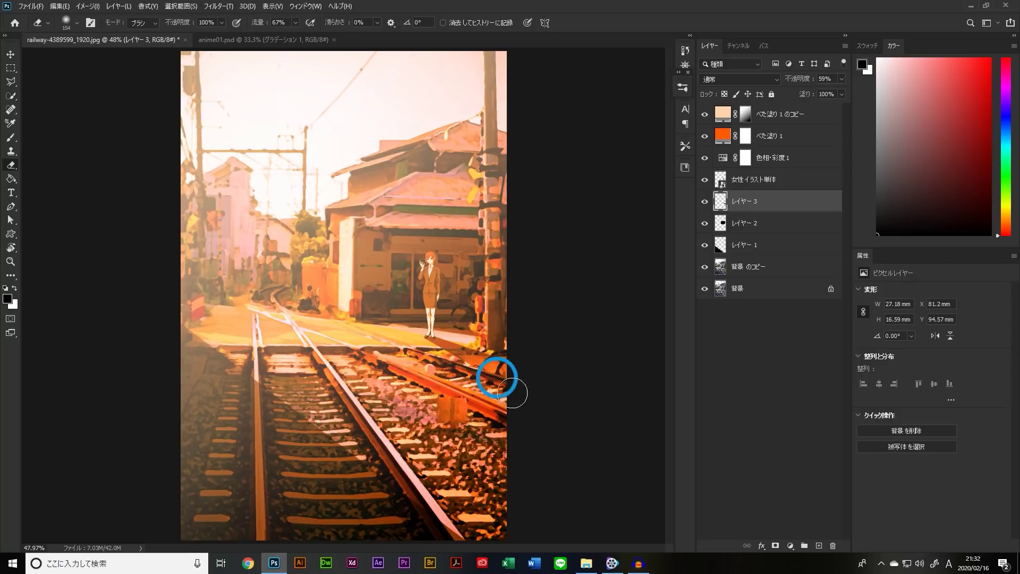
pyautogui.moveTo(505, 394); pyautogui.dragTo(489, 378)
pyautogui.moveTo(522, 428); pyautogui.dragTo(481, 429)
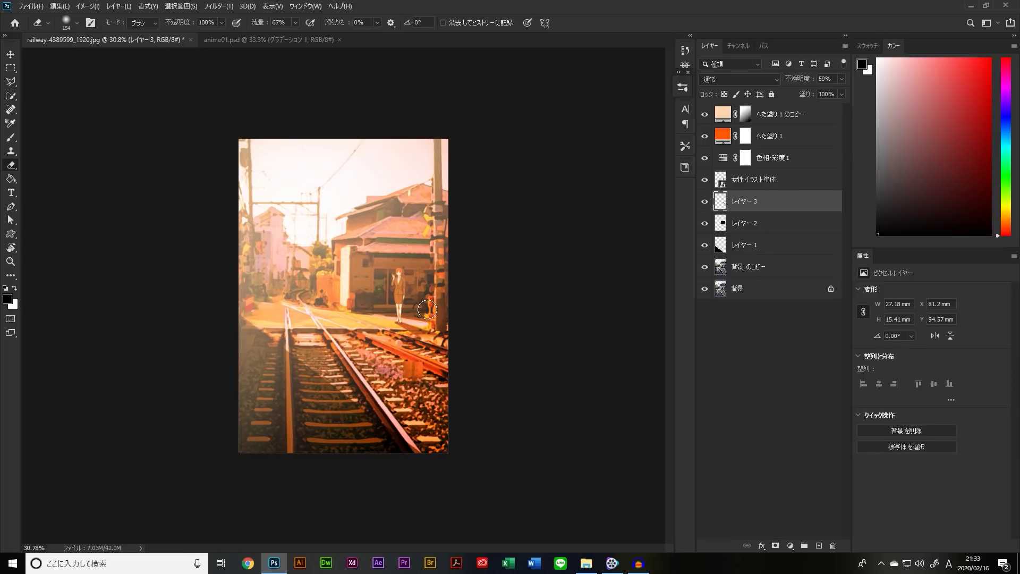
pyautogui.moveTo(412, 327); pyautogui.dragTo(418, 328)
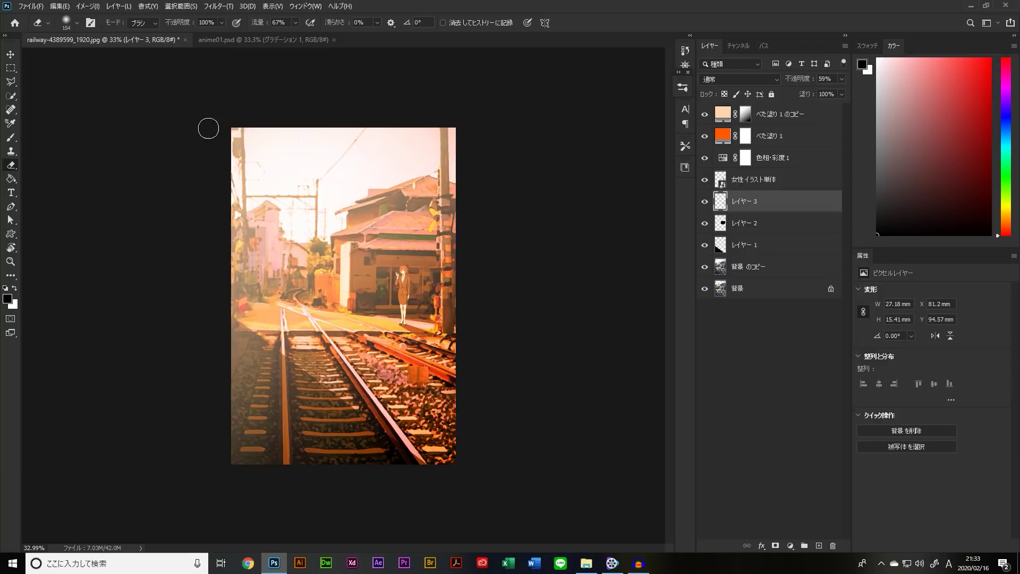
pyautogui.click(265, 43)
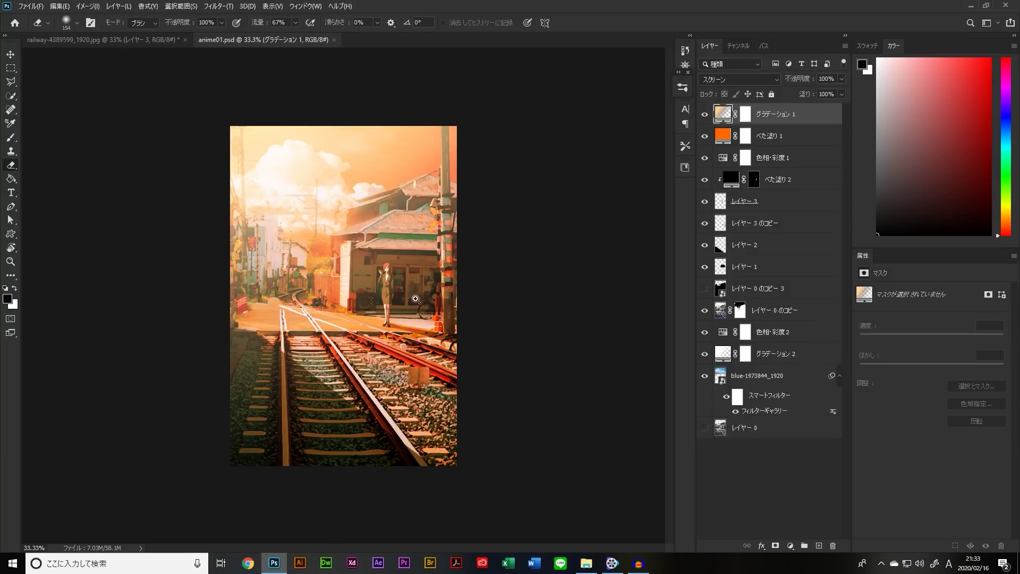
pyautogui.hotkey('ctrl', '+')
pyautogui.hotkey('ctrl', '+')
pyautogui.hotkey('ctrl', '+')
pyautogui.moveTo(472, 305); pyautogui.dragTo(497, 308)
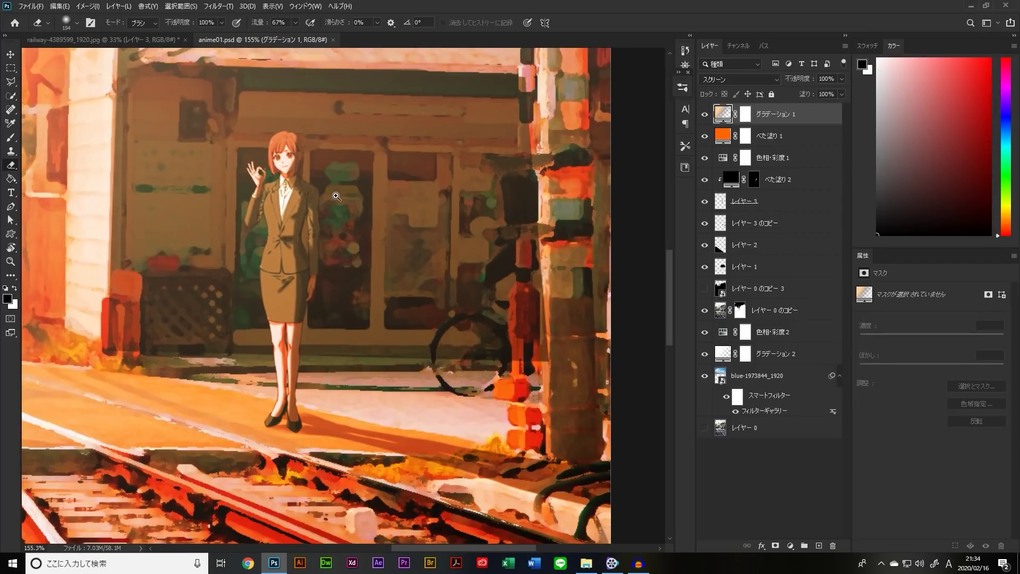
pyautogui.click(708, 183)
pyautogui.click(708, 183)
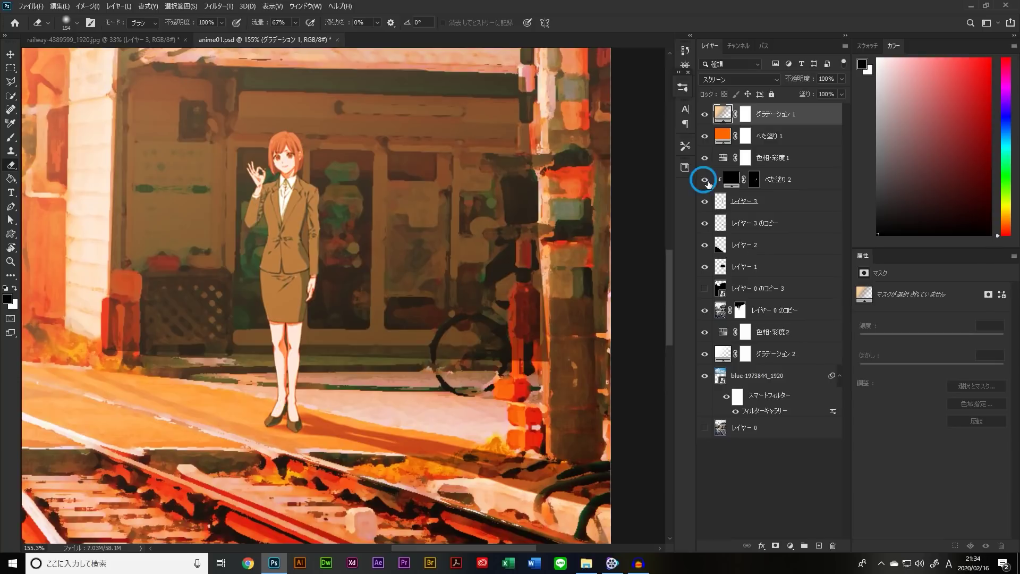
pyautogui.scroll(-5, 345, 202)
pyautogui.scroll(2, 393, 302)
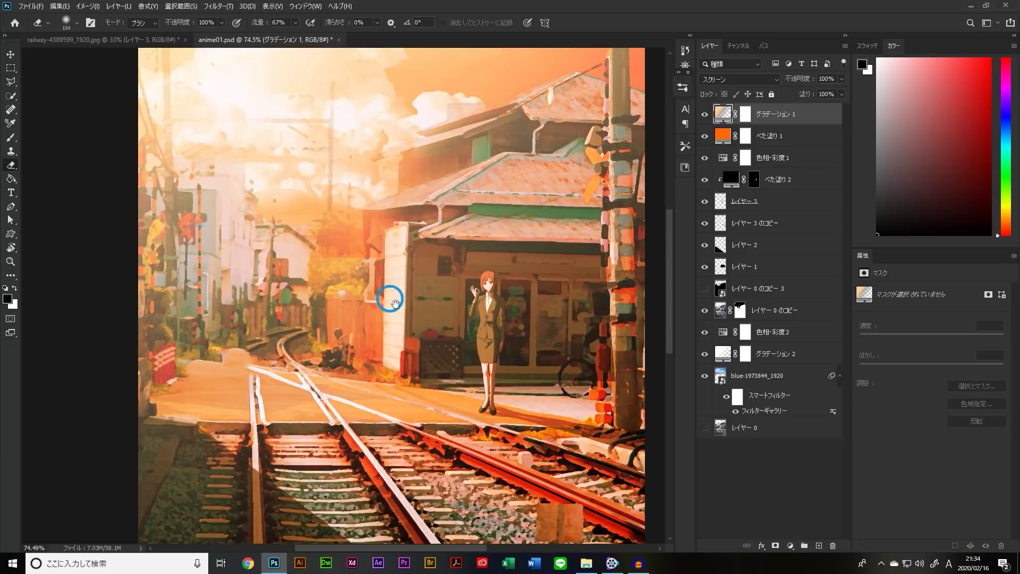
pyautogui.scroll(1, 383, 287)
pyautogui.scroll(2, 348, 255)
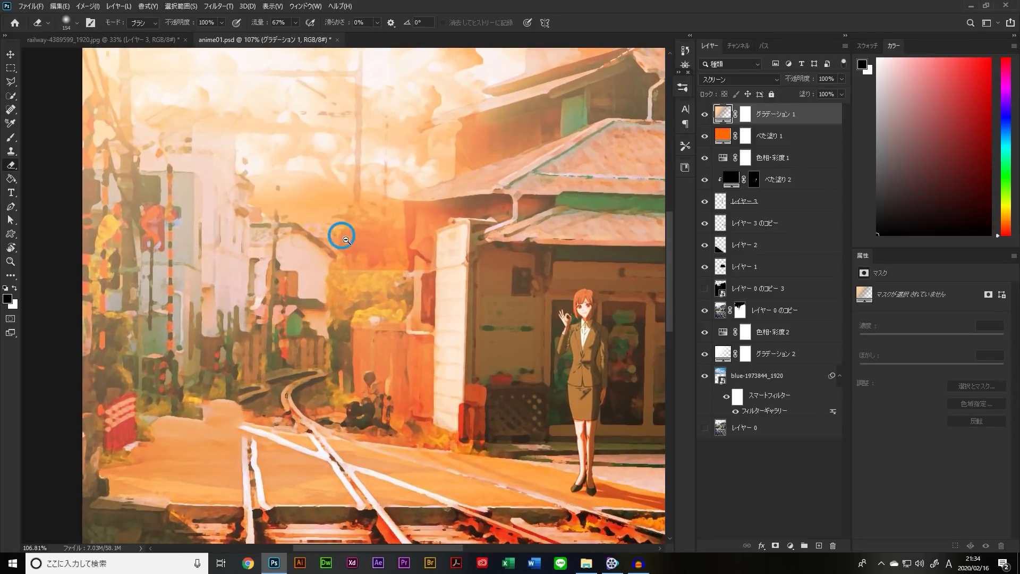
pyautogui.scroll(-3, 346, 238)
pyautogui.scroll(-2, 564, 214)
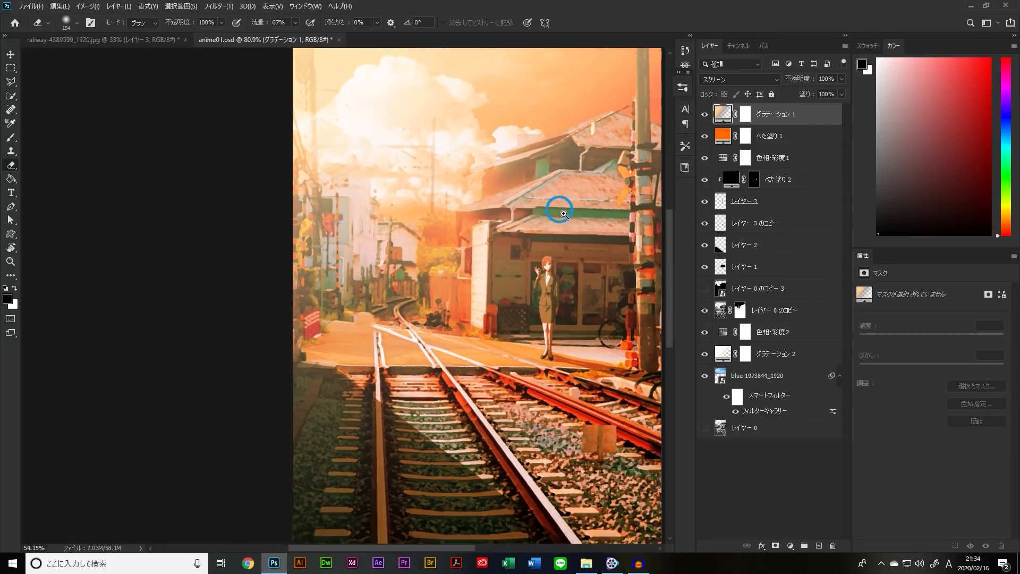
pyautogui.scroll(-1, 564, 214)
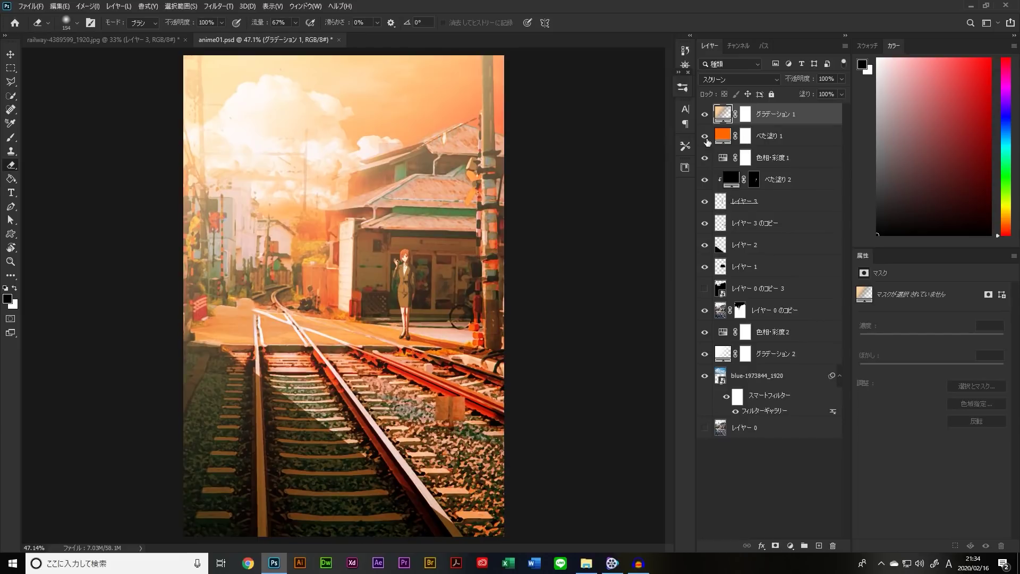
pyautogui.click(705, 115)
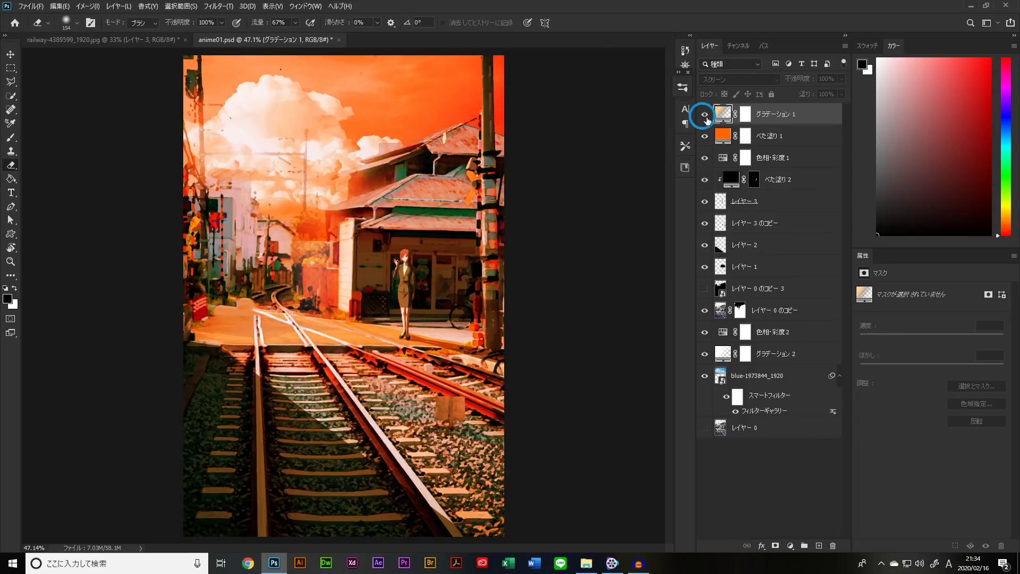
pyautogui.click(705, 115)
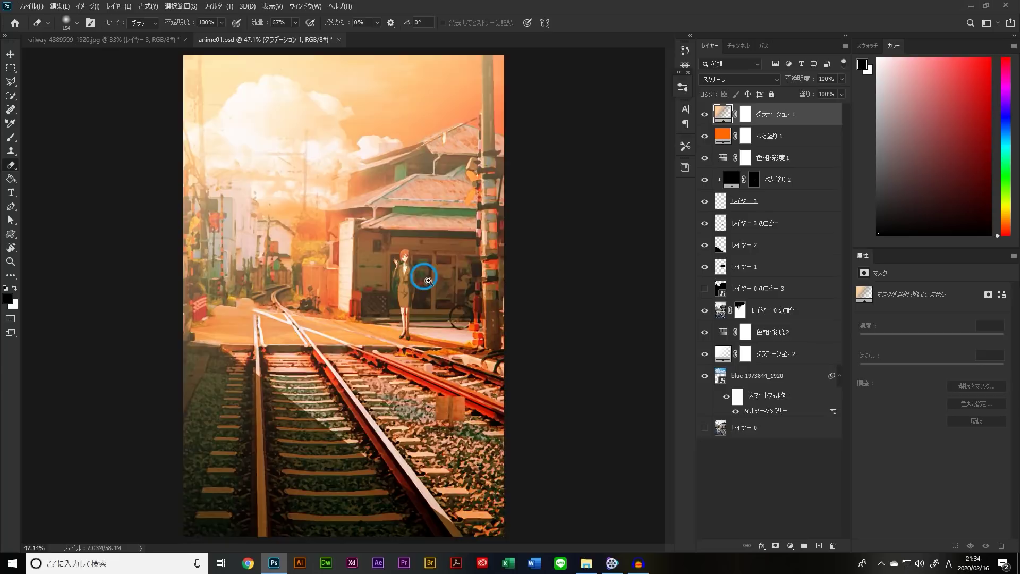
pyautogui.scroll(-1, 417, 282)
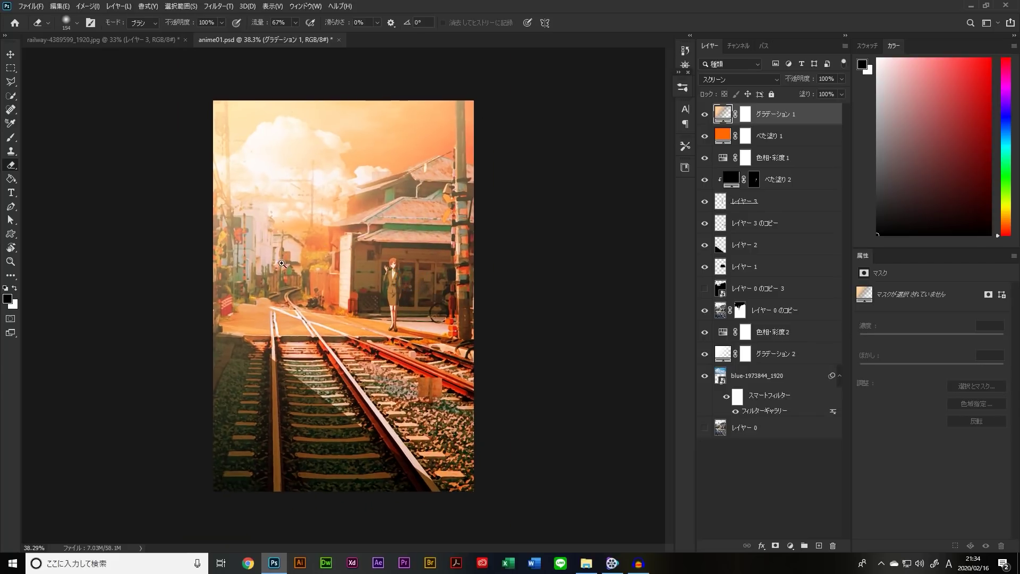
pyautogui.scroll(3, 282, 264)
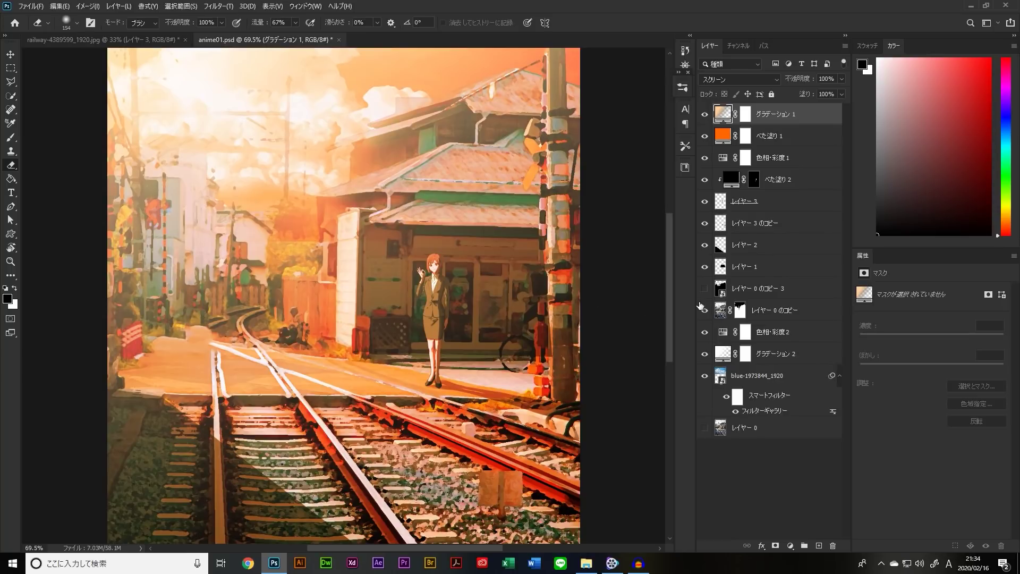
pyautogui.scroll(-2, 334, 277)
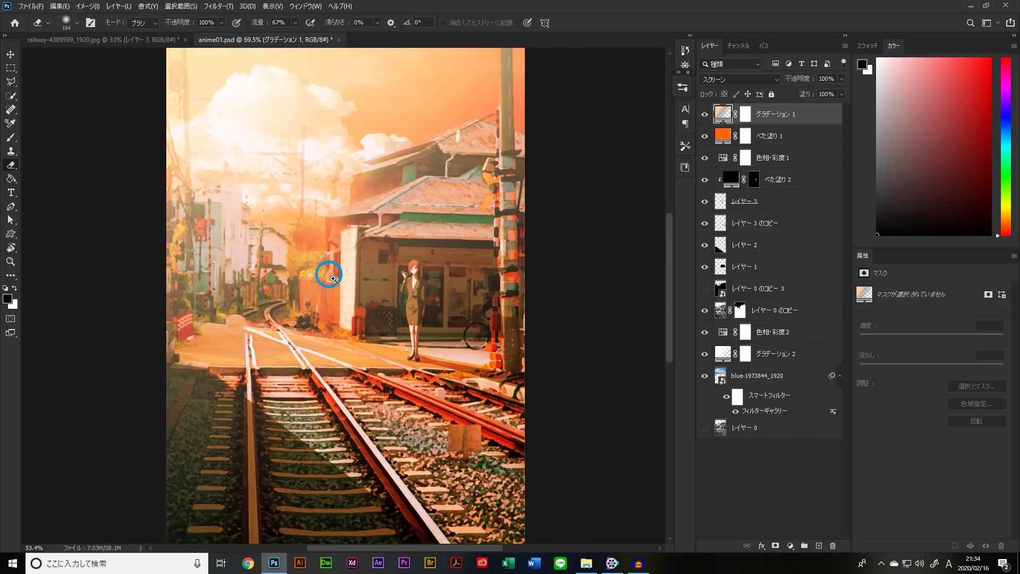
pyautogui.click(775, 137)
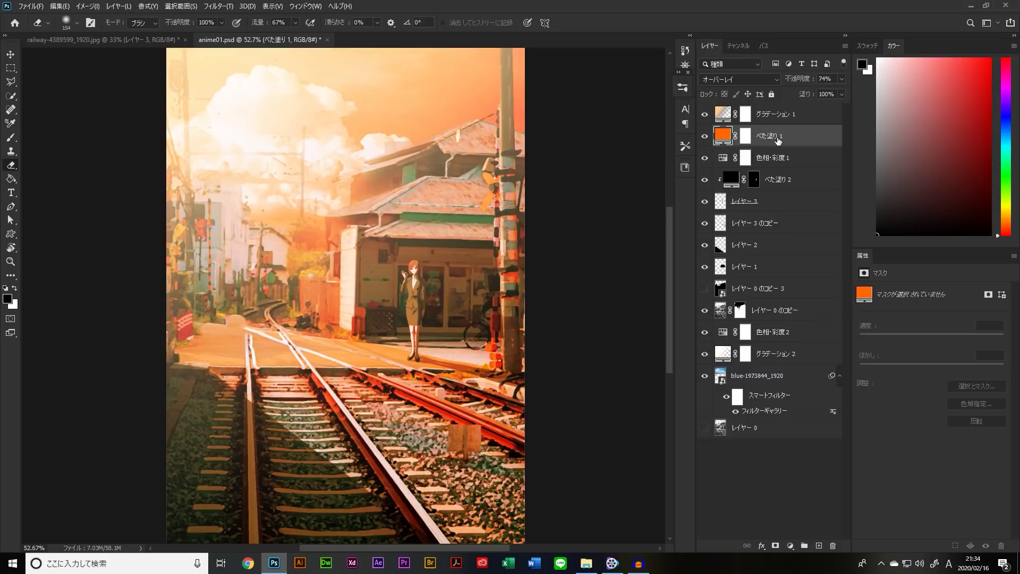
# - Duplicate べた塗り 1 in Screen mode, masked to a glow left of the crossing
pyautogui.rightClick(780, 140)
pyautogui.hotkey('ctrl', 'j')
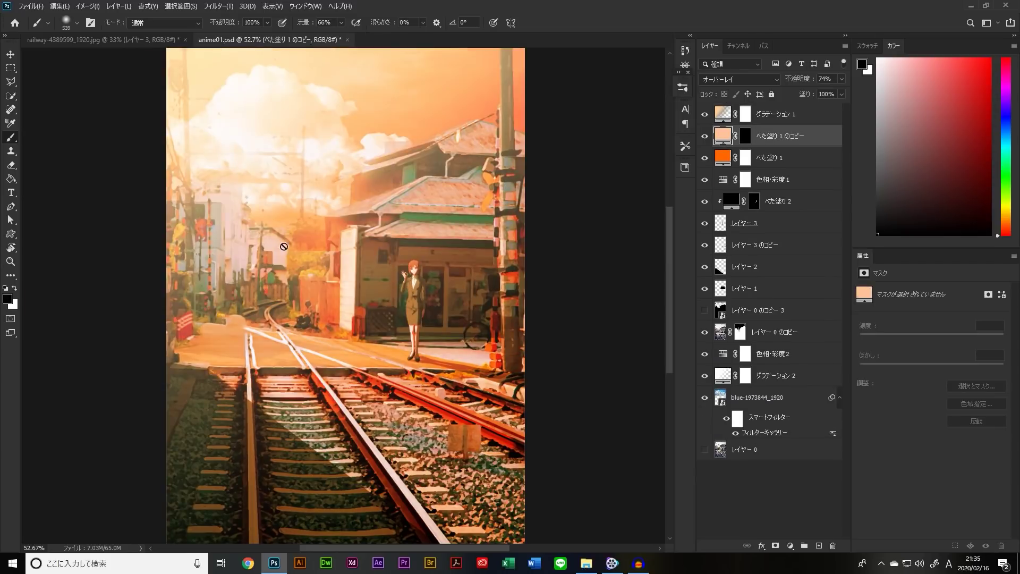
pyautogui.click(738, 181)
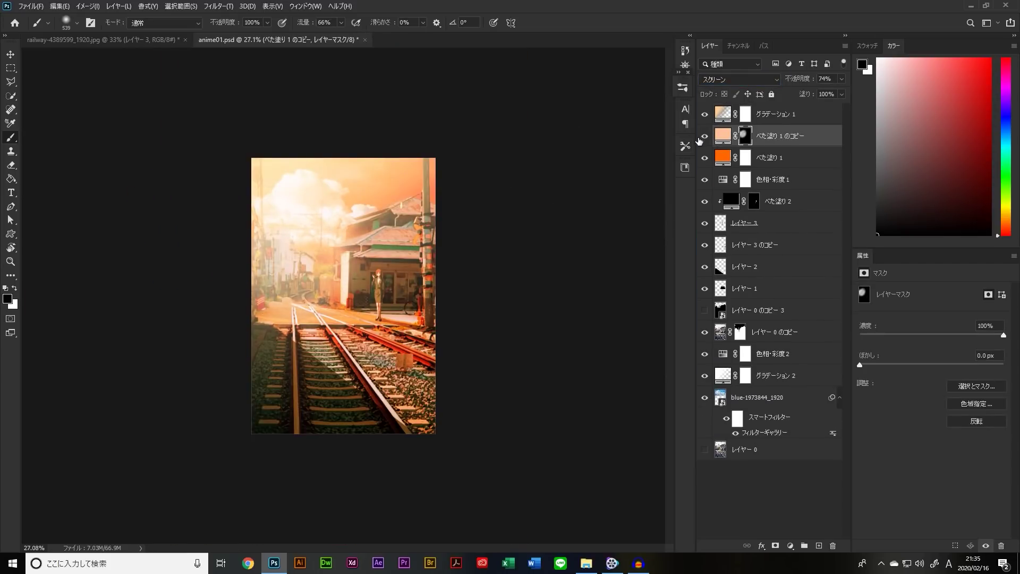
pyautogui.moveTo(462, 245); pyautogui.dragTo(490, 247)
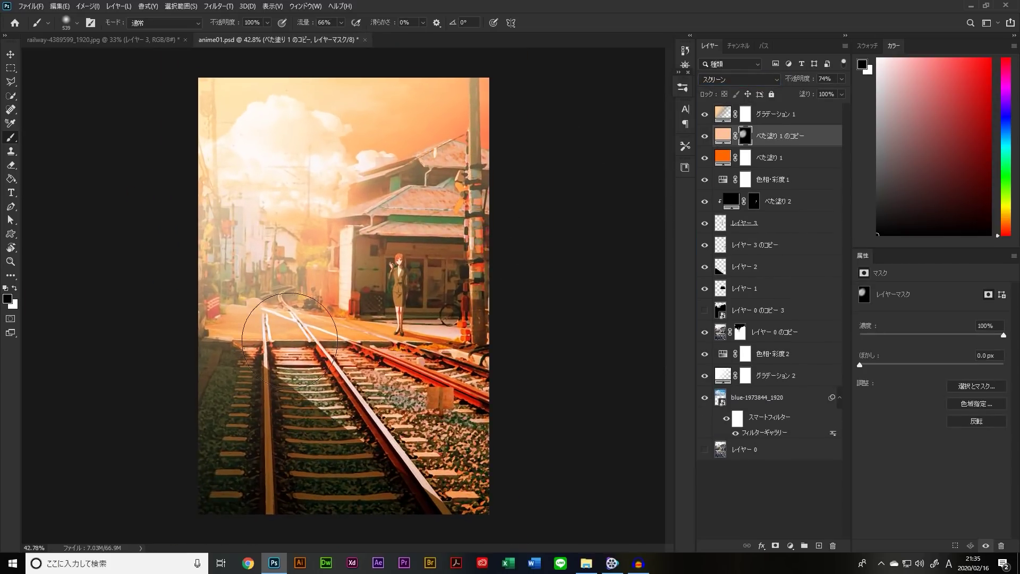
pyautogui.click(287, 340)
pyautogui.moveTo(287, 340); pyautogui.dragTo(317, 328)
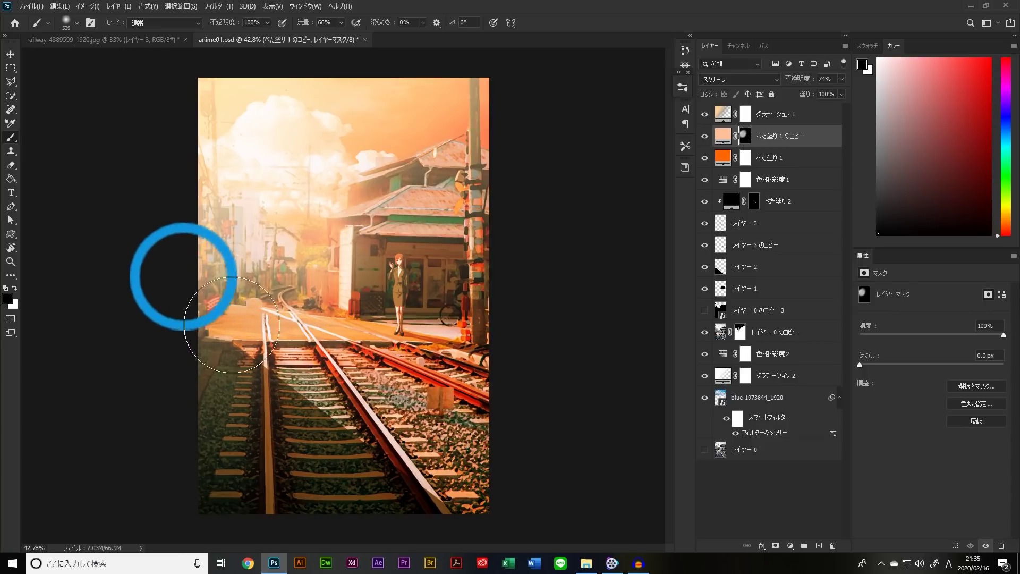
pyautogui.moveTo(343, 296)
pyautogui.mouseDown()
pyautogui.moveTo(338, 288)
pyautogui.moveTo(348, 288)
pyautogui.mouseUp()
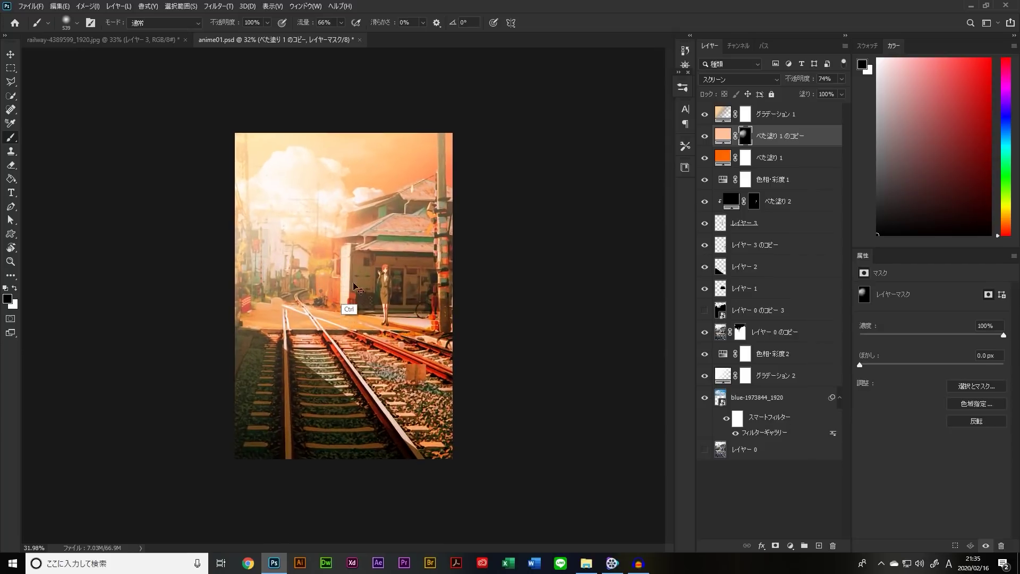
# - Toggle the Screen copy's visibility to compare the glow on and off
pyautogui.click(705, 136)
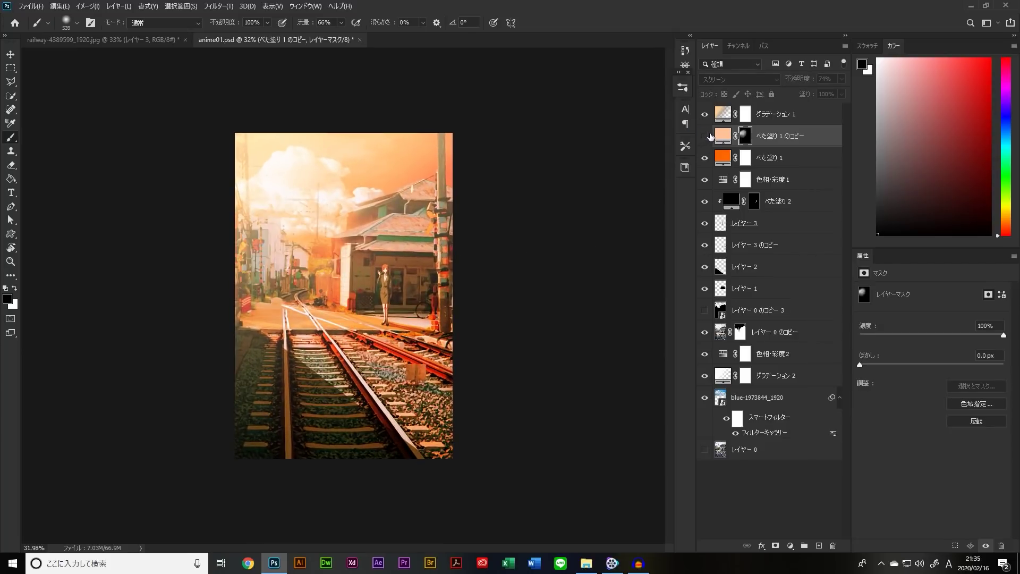
pyautogui.click(706, 136)
pyautogui.click(705, 136)
pyautogui.click(706, 137)
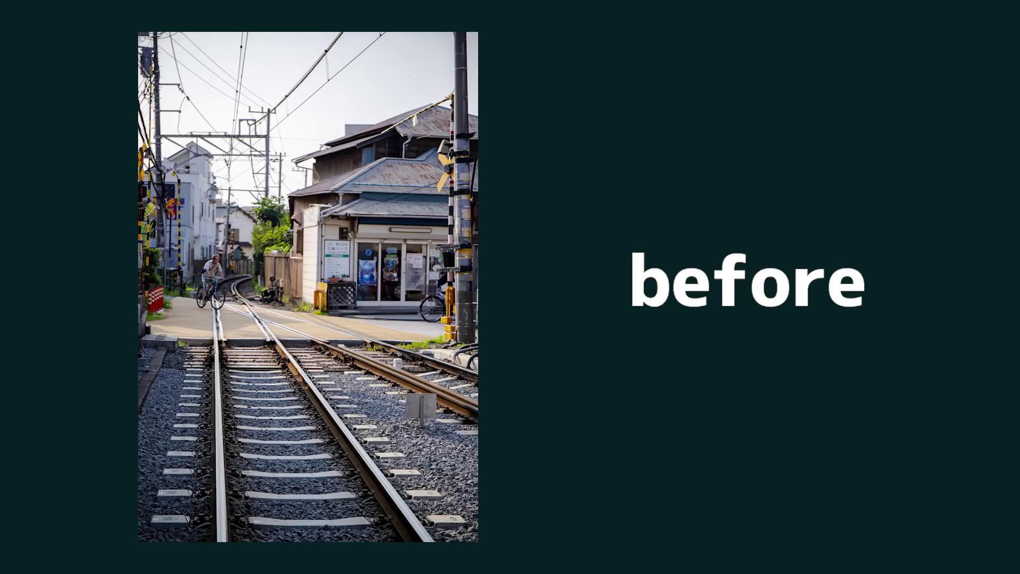